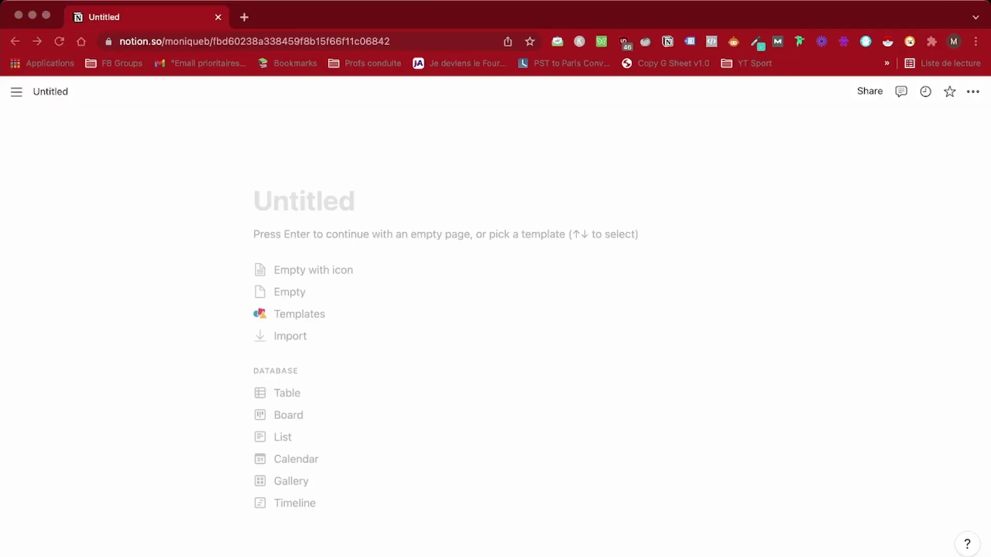
# Title the new page 'Minimalist Invoice Maker' and move into its body
pyautogui.write('Minimalis')
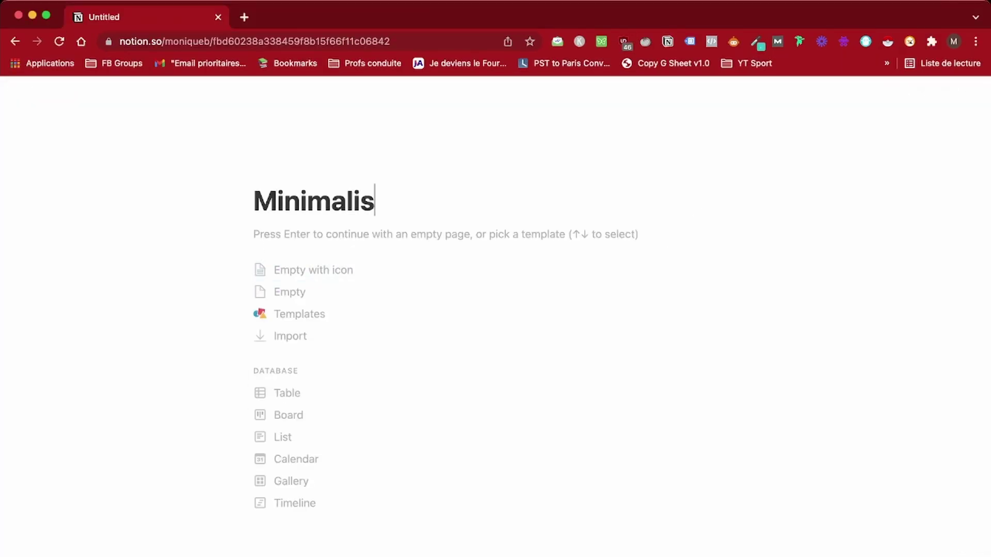
pyautogui.write('t Invoice Maker')
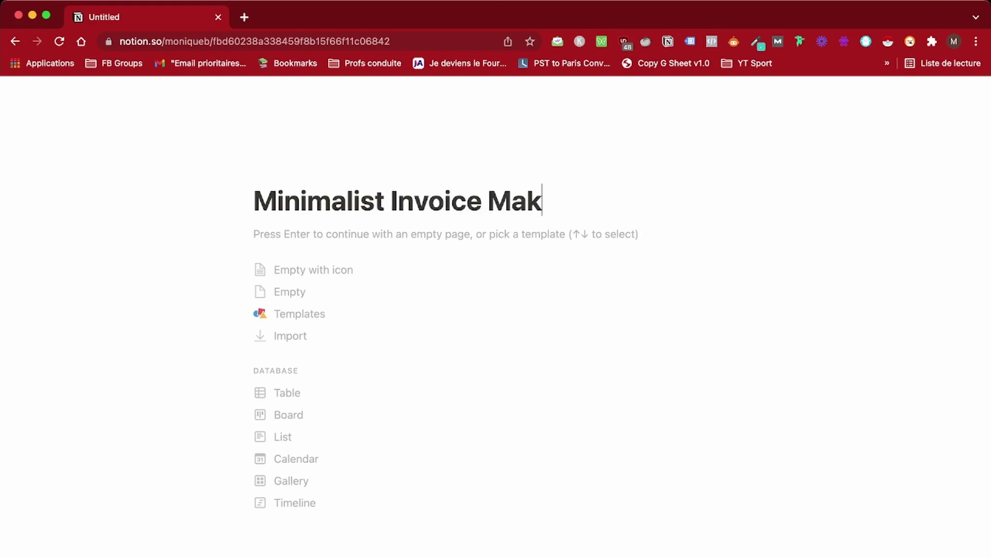
pyautogui.press('Return')
# Create a 'Clients' sub-page as a table database using /page
pyautogui.write('/page')
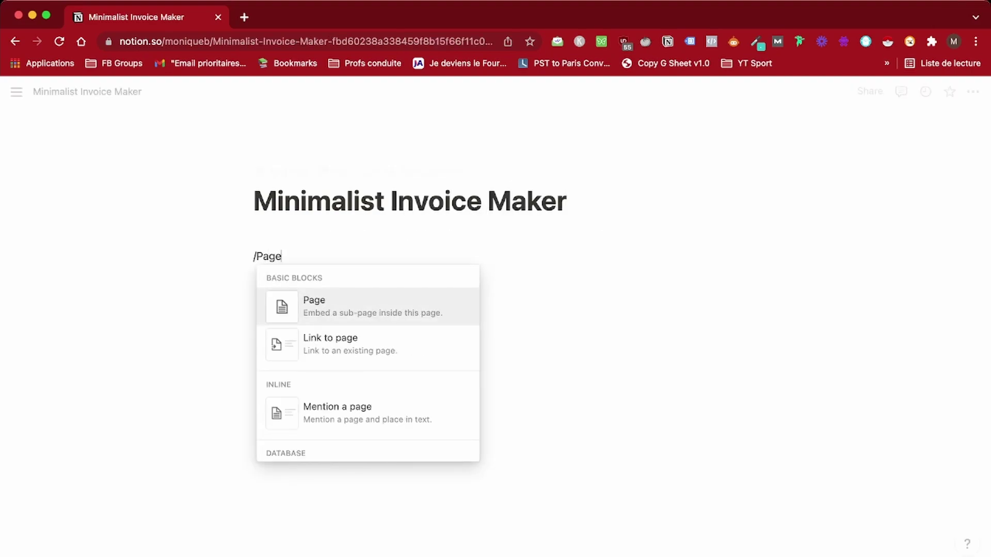
pyautogui.press('Return')
pyautogui.write('CI')
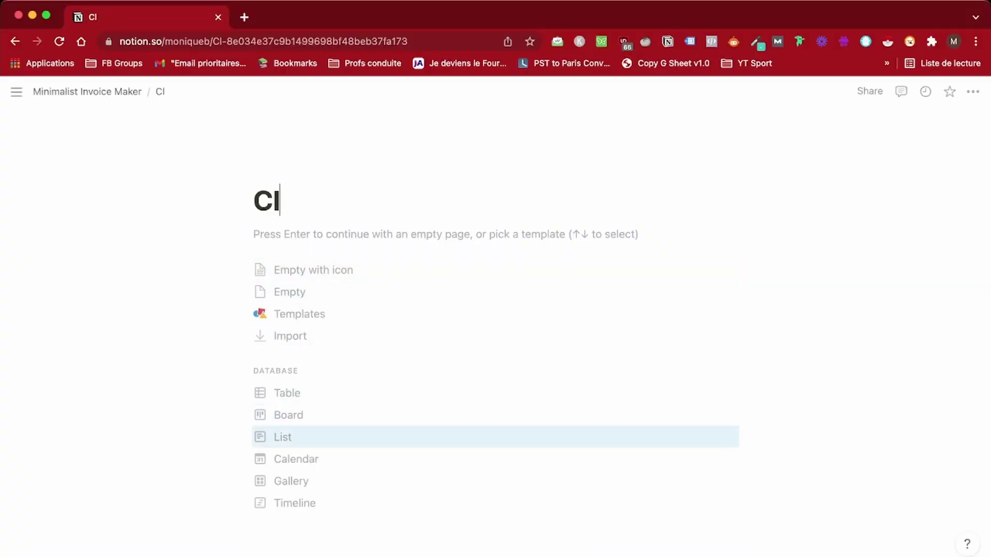
pyautogui.press('Return')
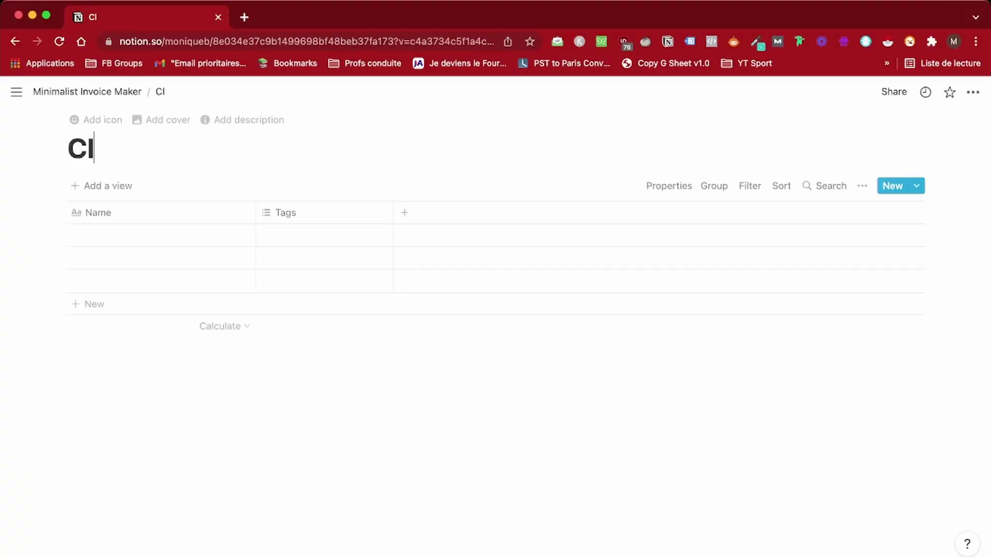
pyautogui.write('ients')
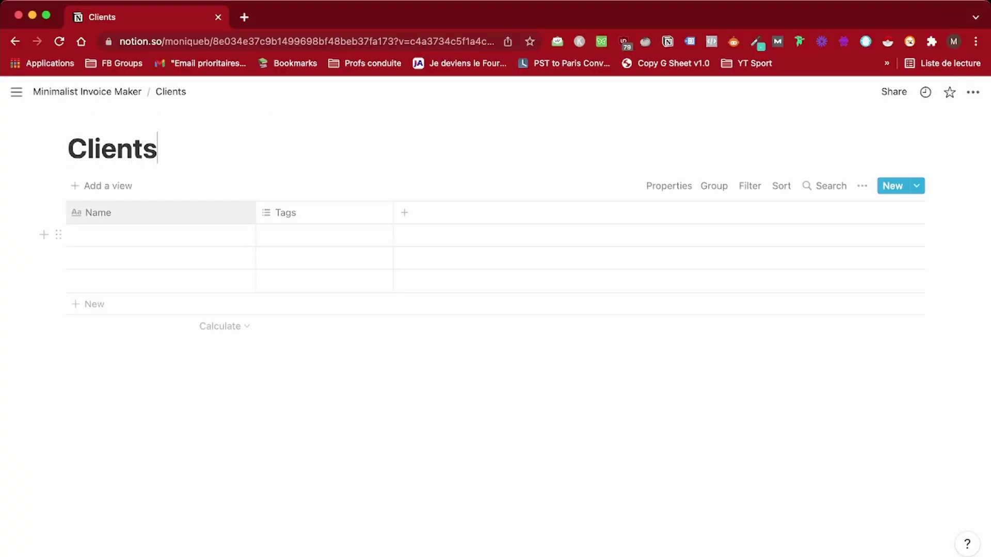
# Add an 'Invoices' sub-page below Clients on the Minimalist Invoice Maker page
pyautogui.click(87, 92)
pyautogui.click(255, 277)
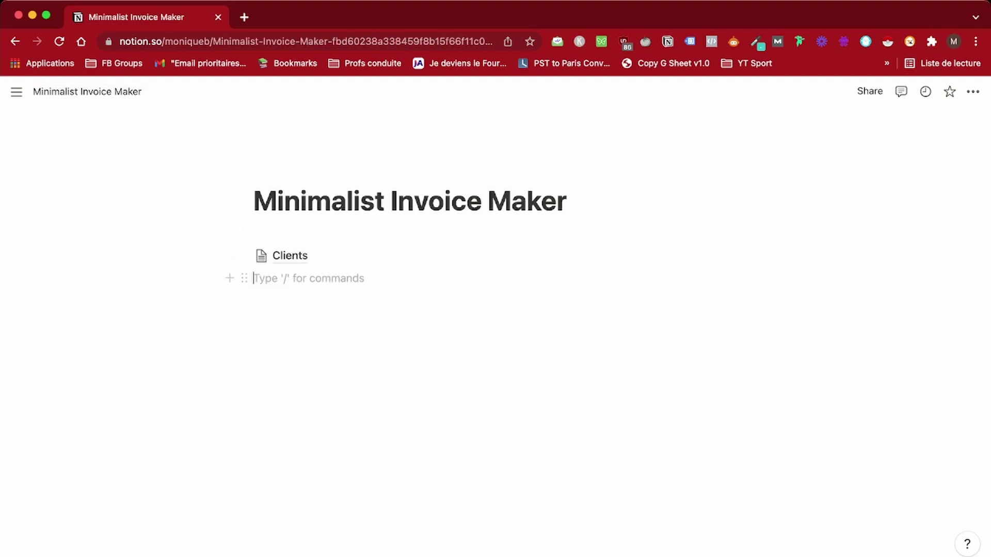
pyautogui.write('/')
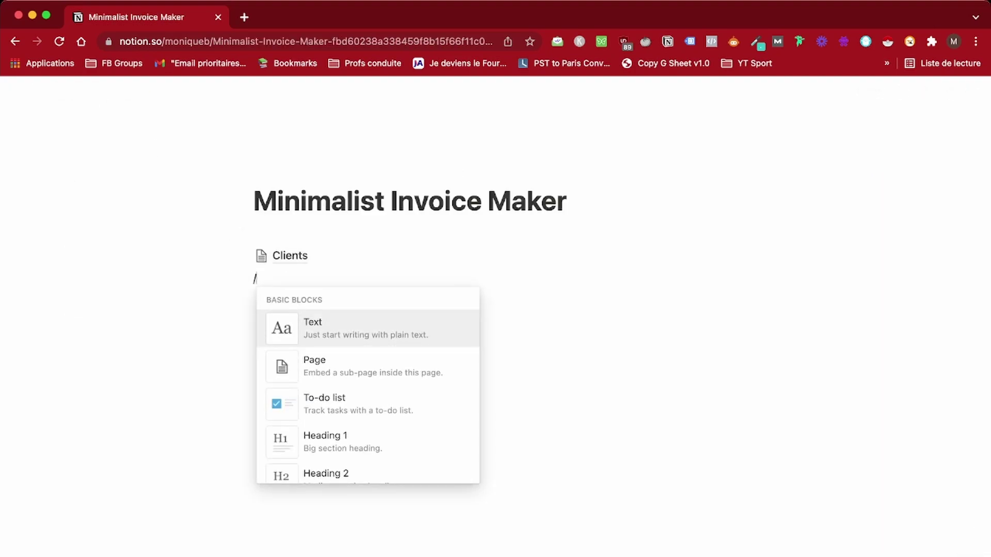
pyautogui.press('Down')
pyautogui.press('Return')
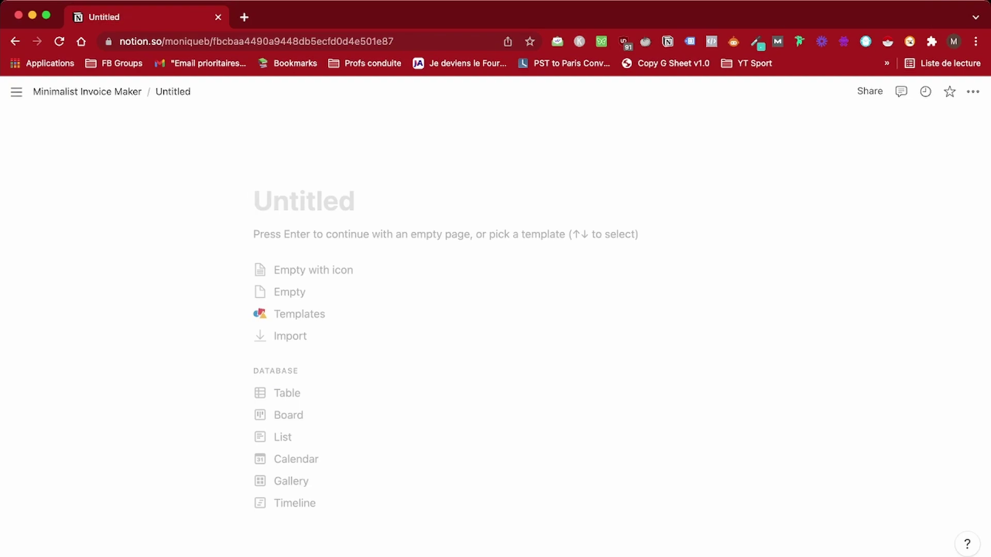
pyautogui.write('Invoices')
pyautogui.press('Return')
# Open the Clients database and make its Name column narrower
pyautogui.click(86, 91)
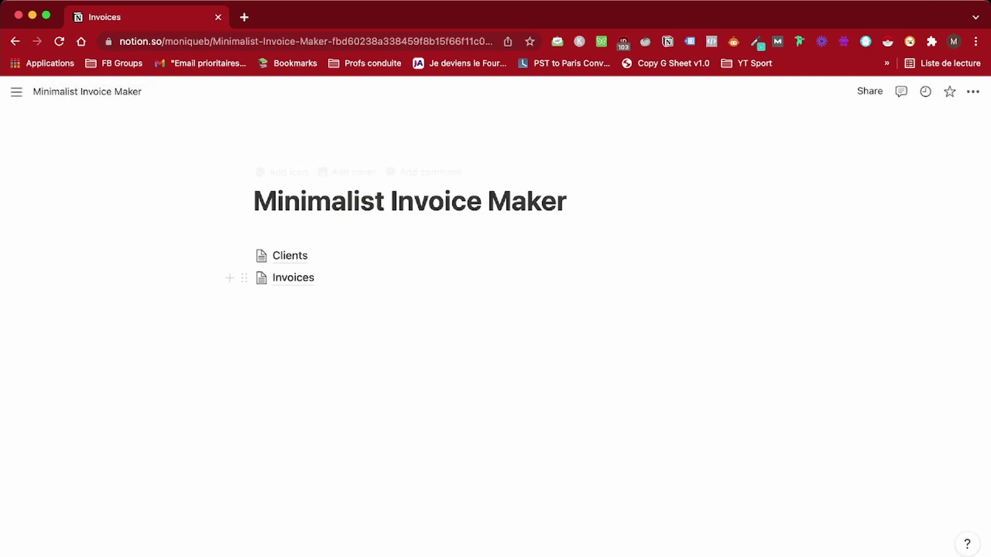
pyautogui.click(289, 254)
pyautogui.moveTo(256, 212); pyautogui.dragTo(168, 212)
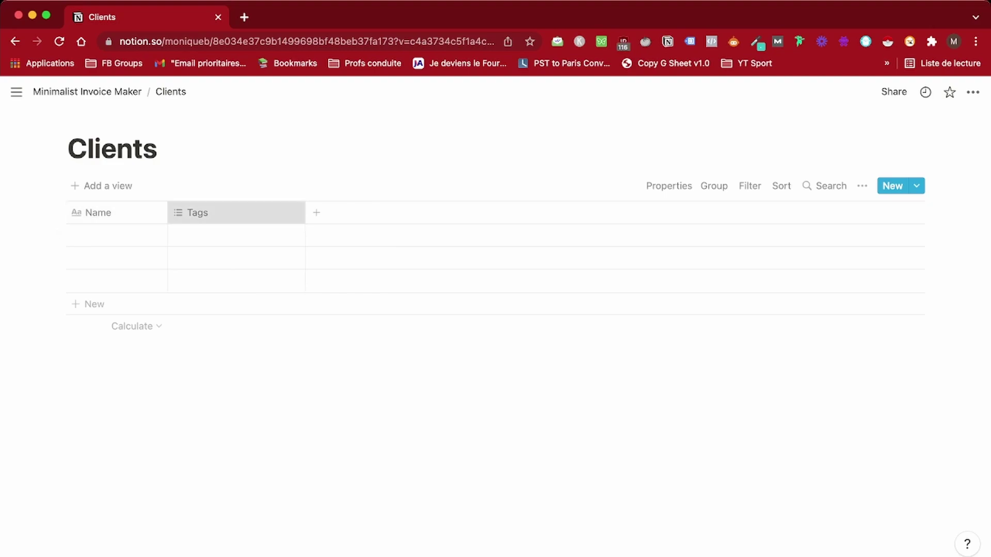
# Turn the Tags column into an Email property and add an Address text column
pyautogui.click(232, 212)
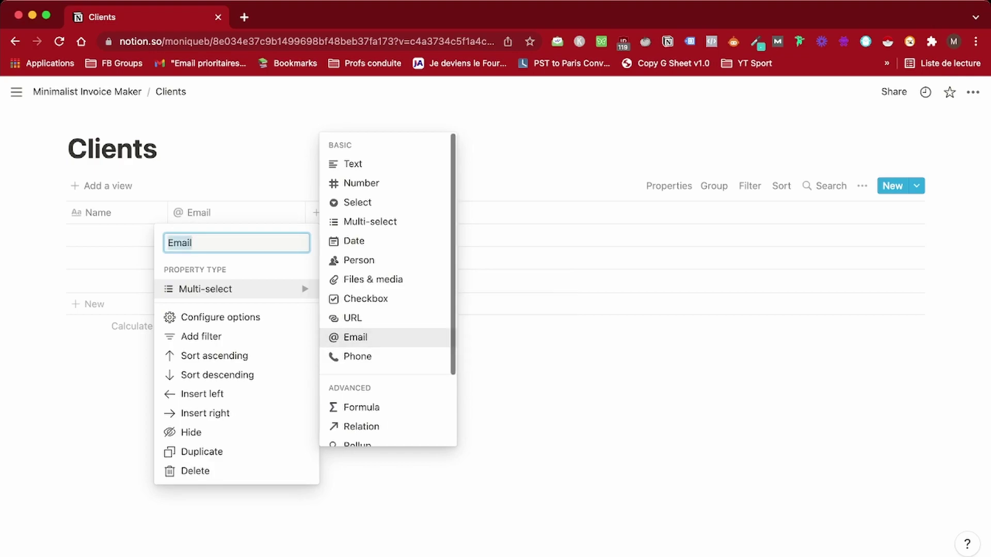
pyautogui.click(355, 337)
pyautogui.click(313, 213)
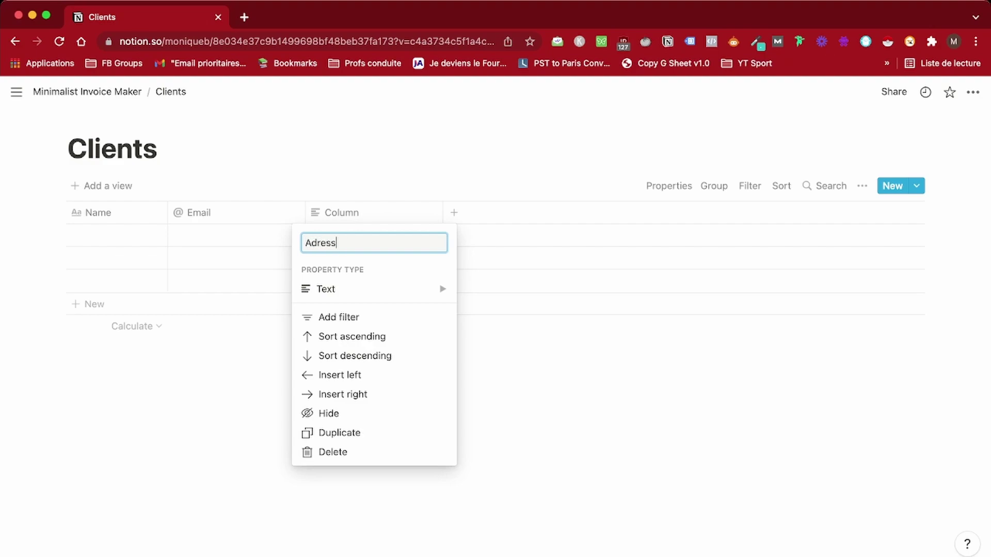
pyautogui.press('Return')
# Add a 'Tax number' column of Number type
pyautogui.click(454, 212)
pyautogui.write('Tax number')
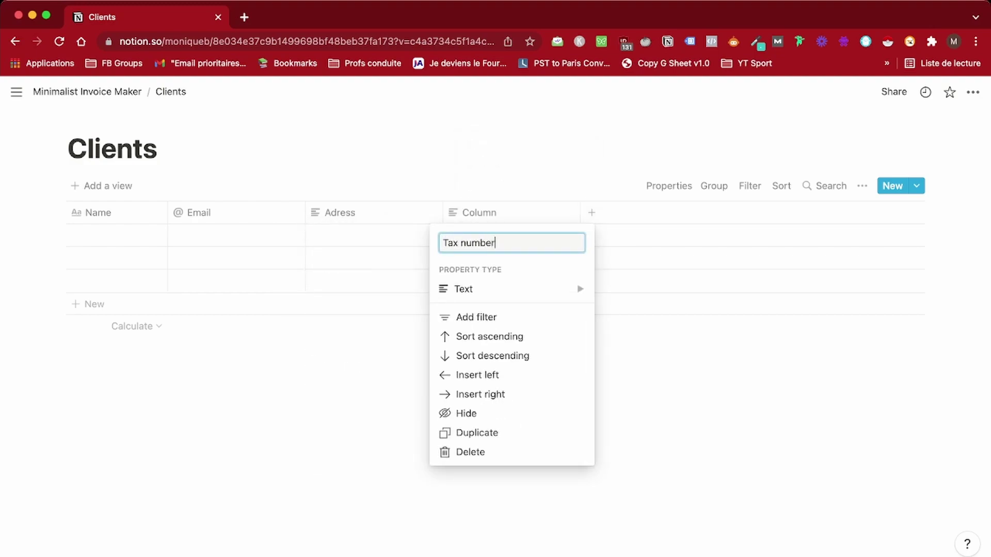
pyautogui.click(464, 289)
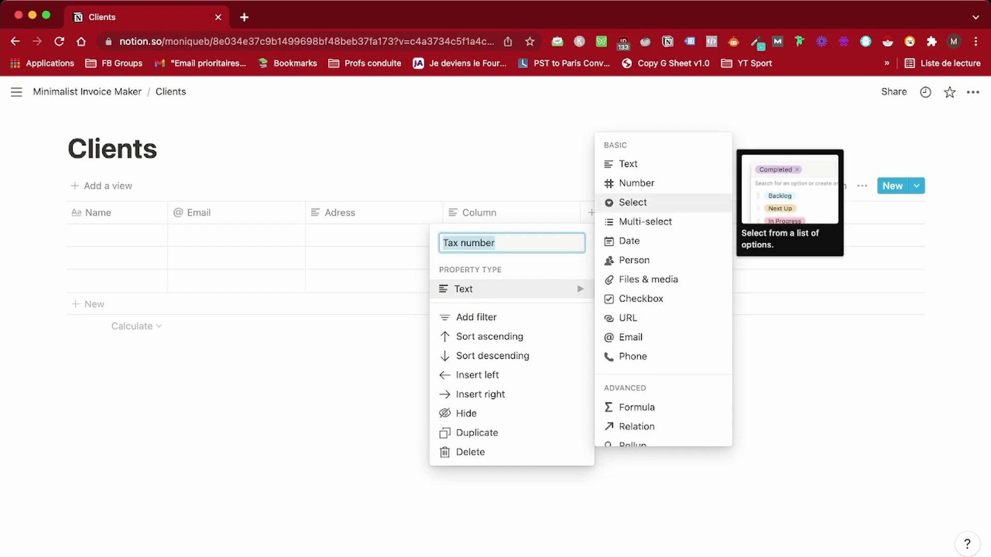
pyautogui.click(637, 183)
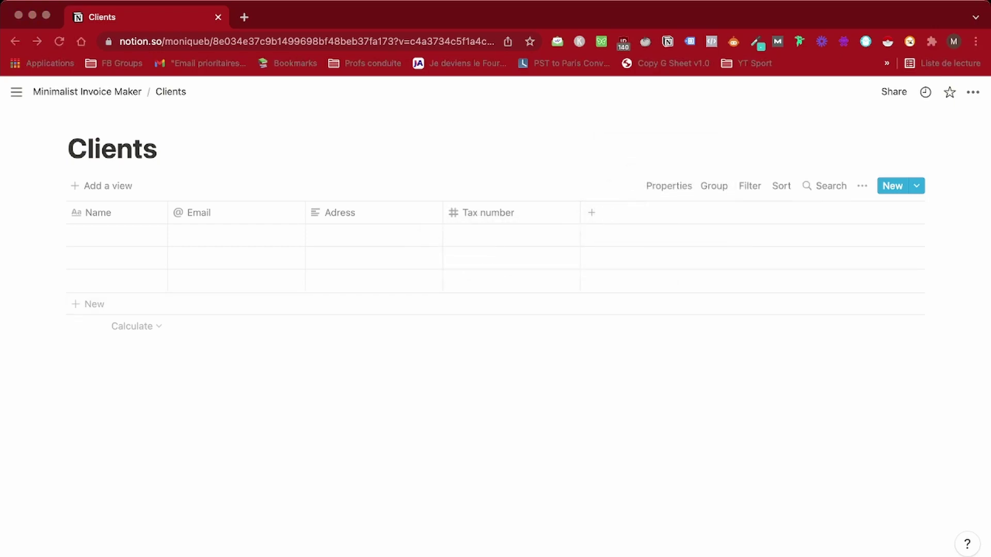
# Correct the column name spelling to 'Address' and return to Minimalist Invoice Maker
pyautogui.click(340, 212)
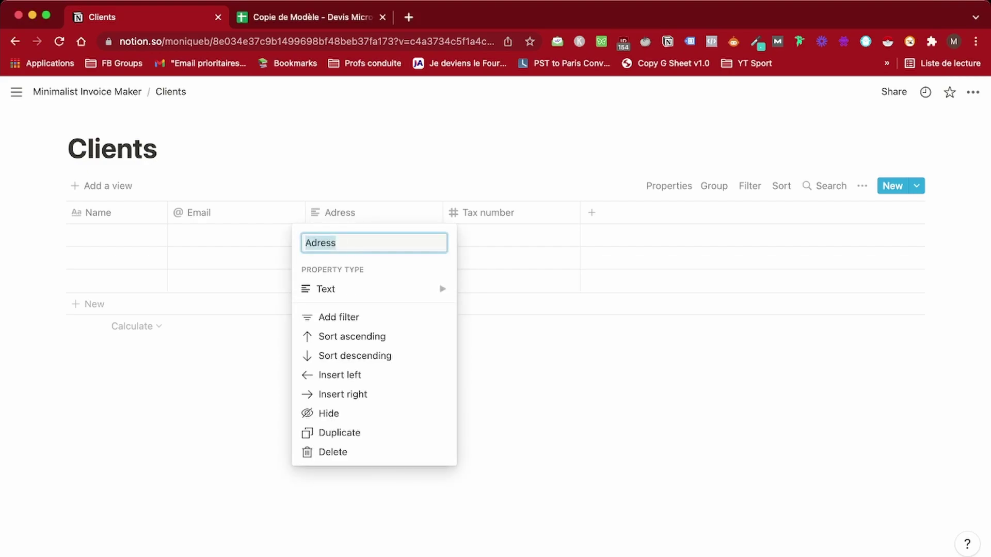
pyautogui.press('Return')
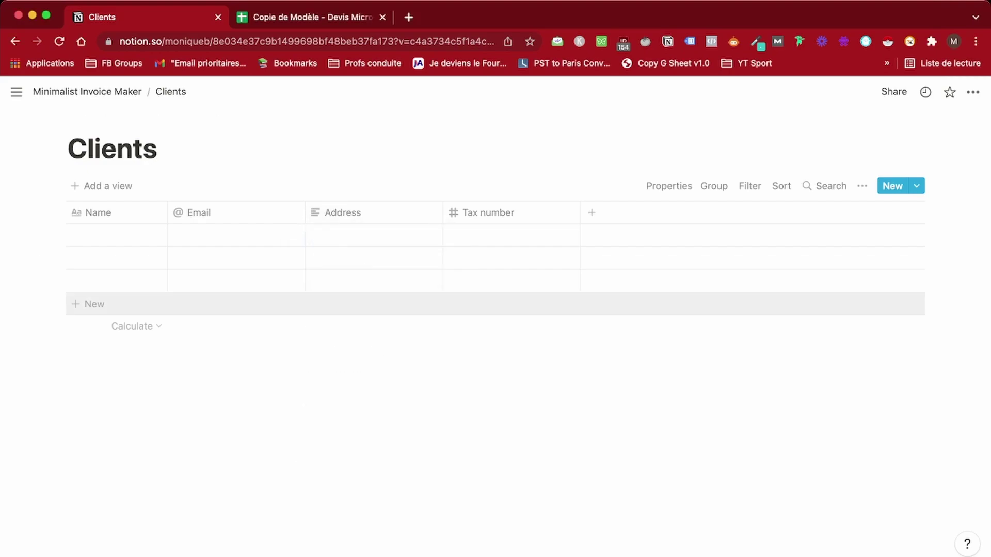
pyautogui.click(86, 91)
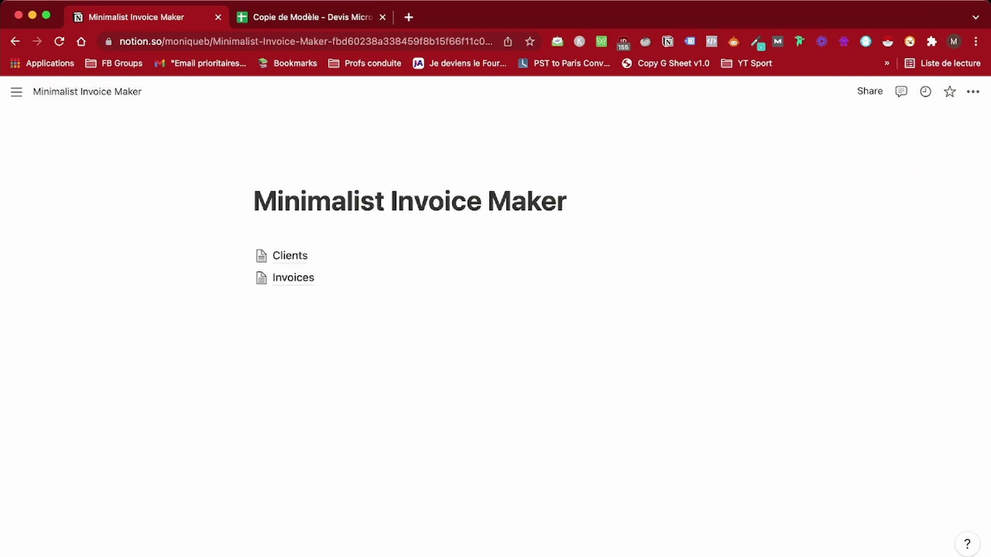
# Delete the plain Invoices sub-page block from Minimalist Invoice Maker
pyautogui.click(293, 278)
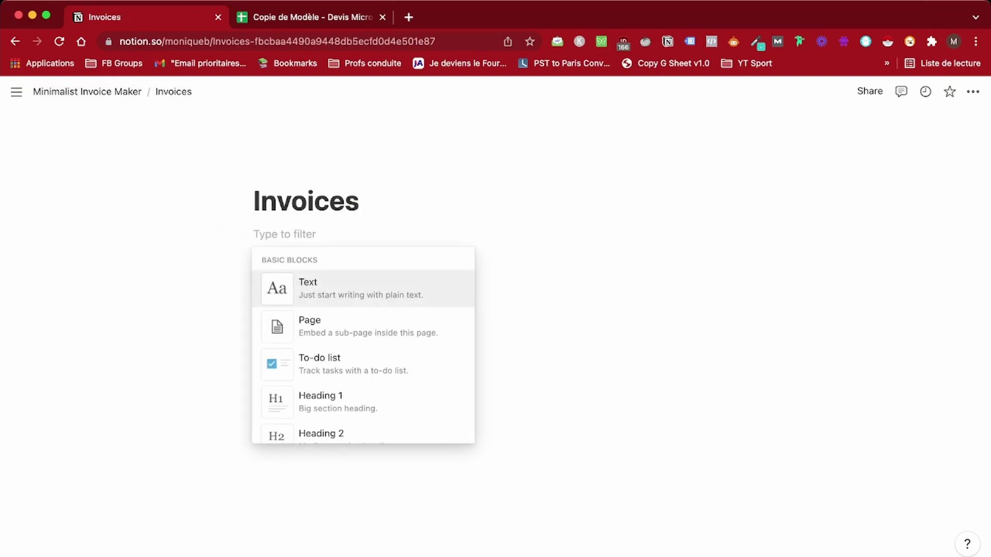
pyautogui.click(257, 271)
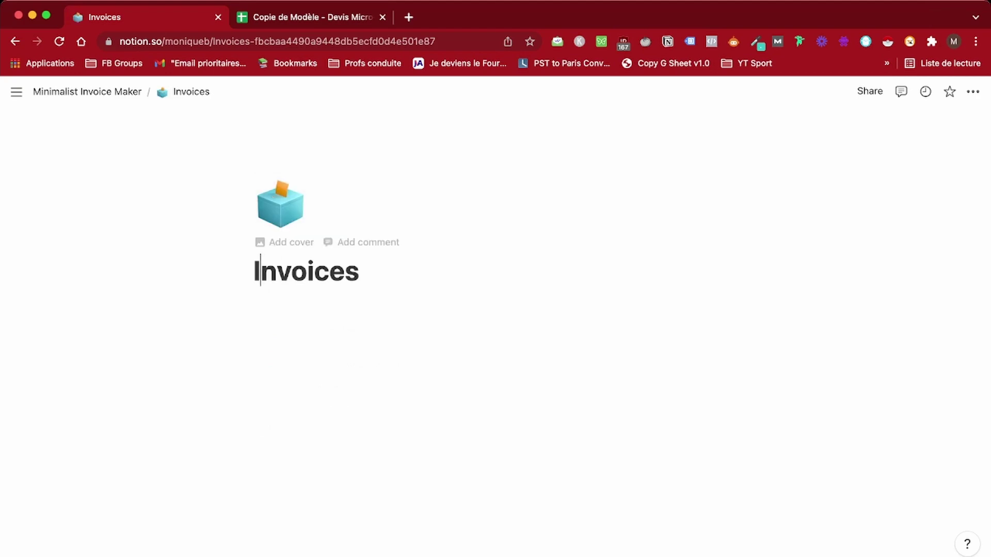
pyautogui.click(86, 91)
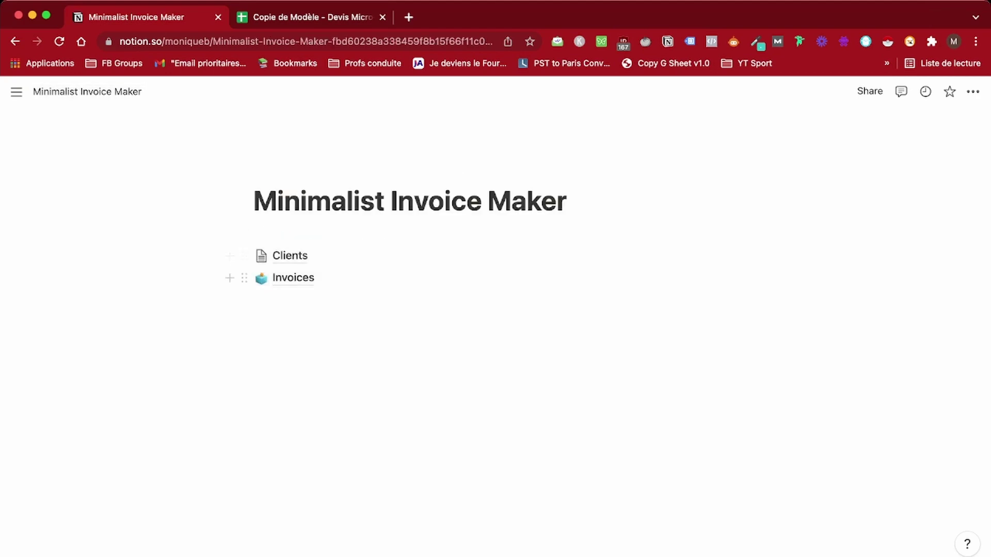
pyautogui.click(245, 278)
pyautogui.press('Return')
# Create a new table database page titled 'Invoices' below Clients
pyautogui.click(269, 279)
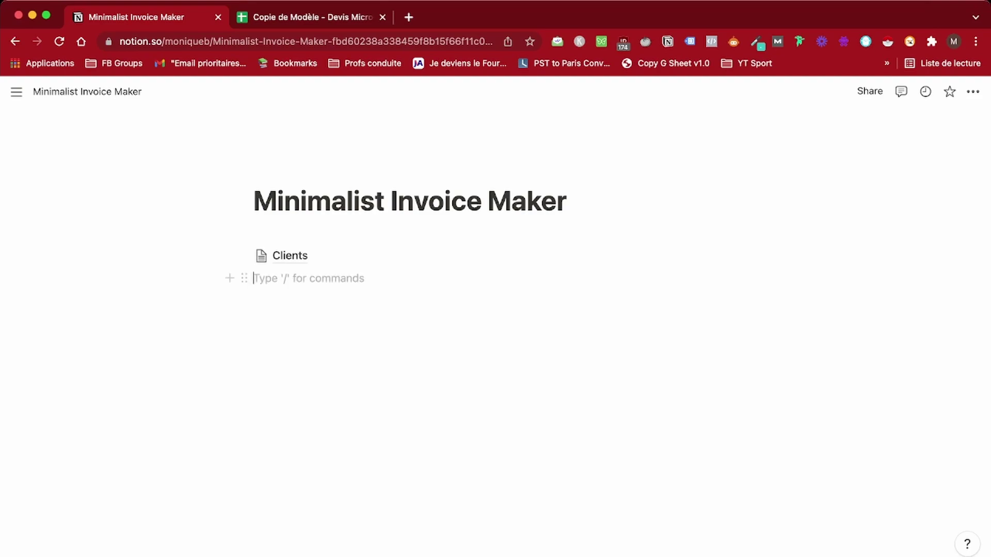
pyautogui.write('</')
pyautogui.click(361, 367)
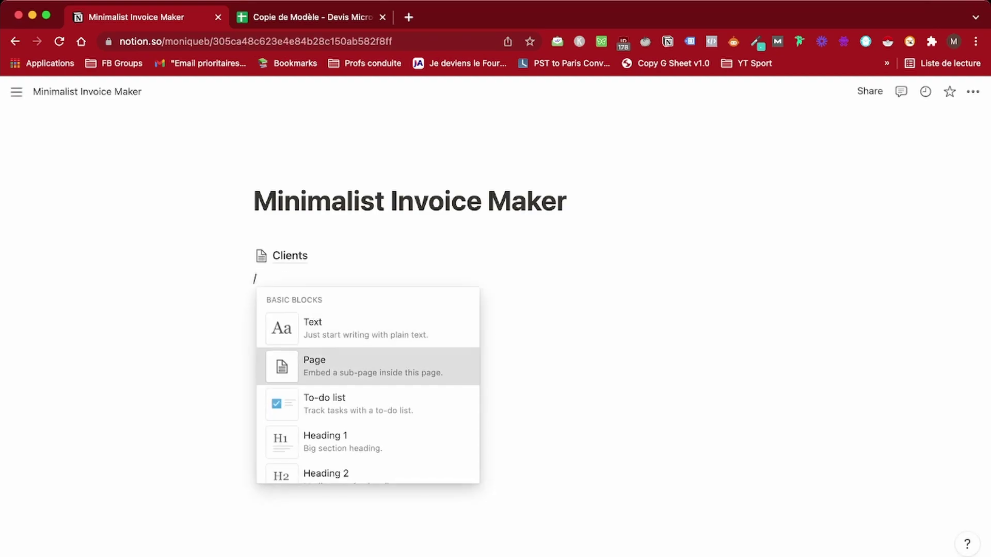
pyautogui.click(289, 393)
pyautogui.write('Invoices')
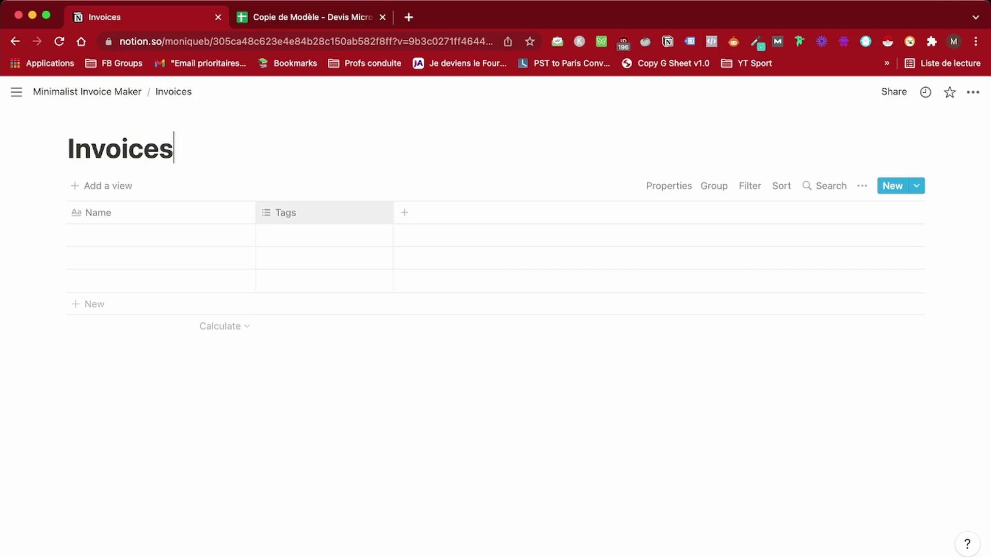
# Turn the Tags column into a 'Client' relation linked to the Clients database
pyautogui.click(285, 212)
pyautogui.write('Client')
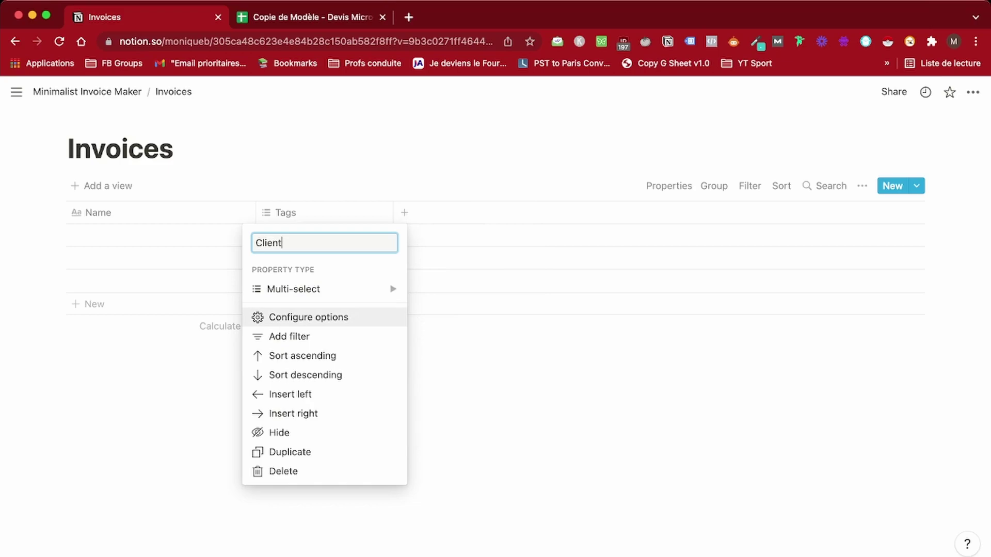
pyautogui.moveTo(320, 289)
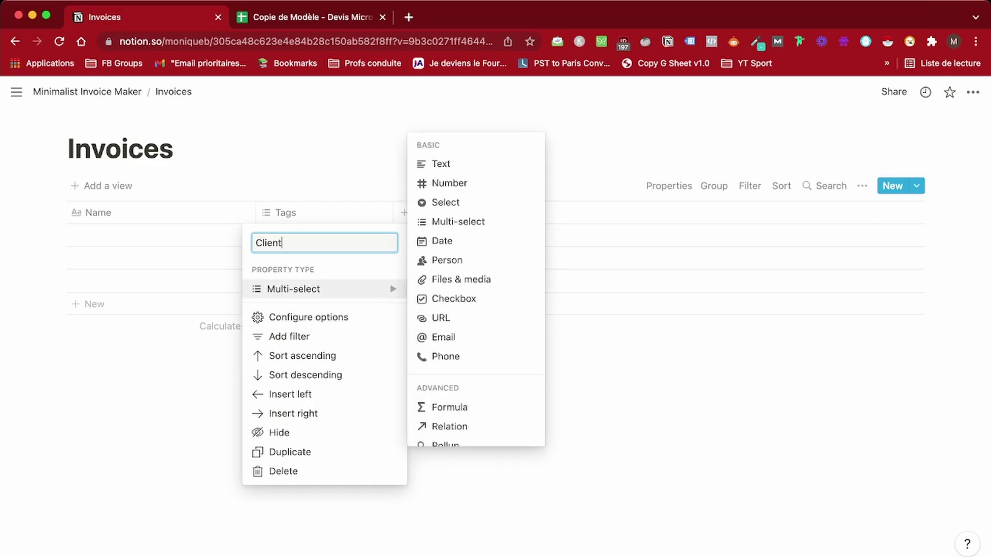
pyautogui.click(449, 426)
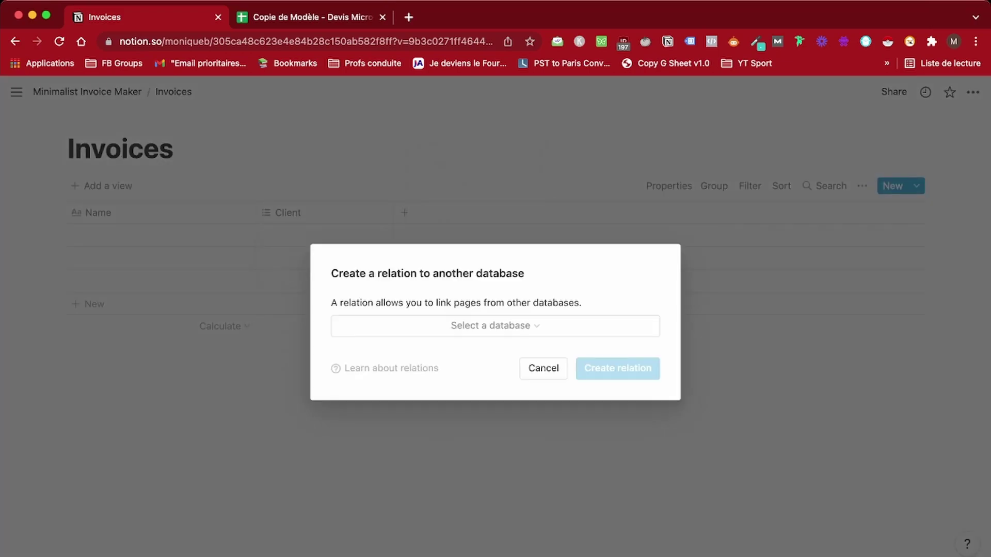
pyautogui.write('clients')
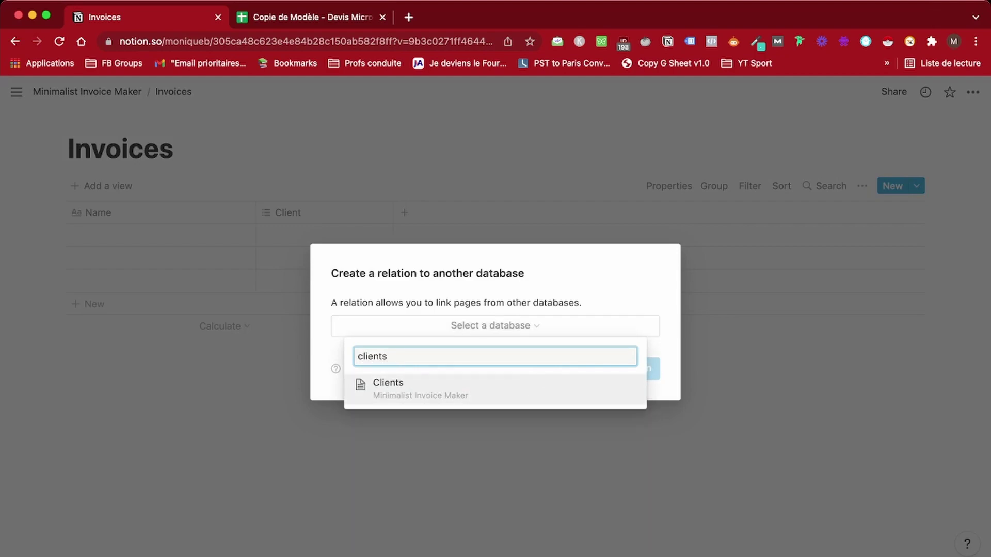
pyautogui.press('Return')
pyautogui.press('Return')
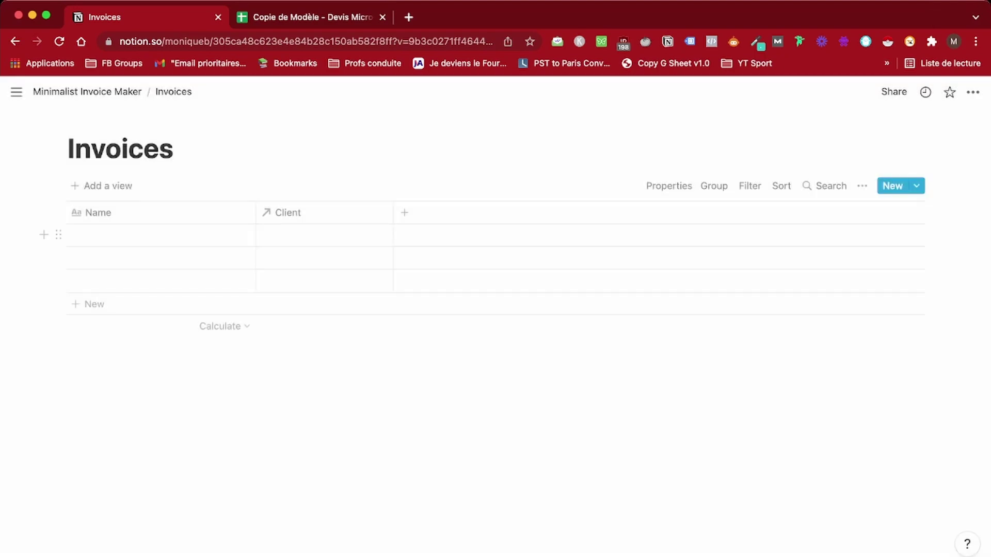
# Add 'Invoice sent' and 'Invoice paid' checkbox properties
pyautogui.click(404, 213)
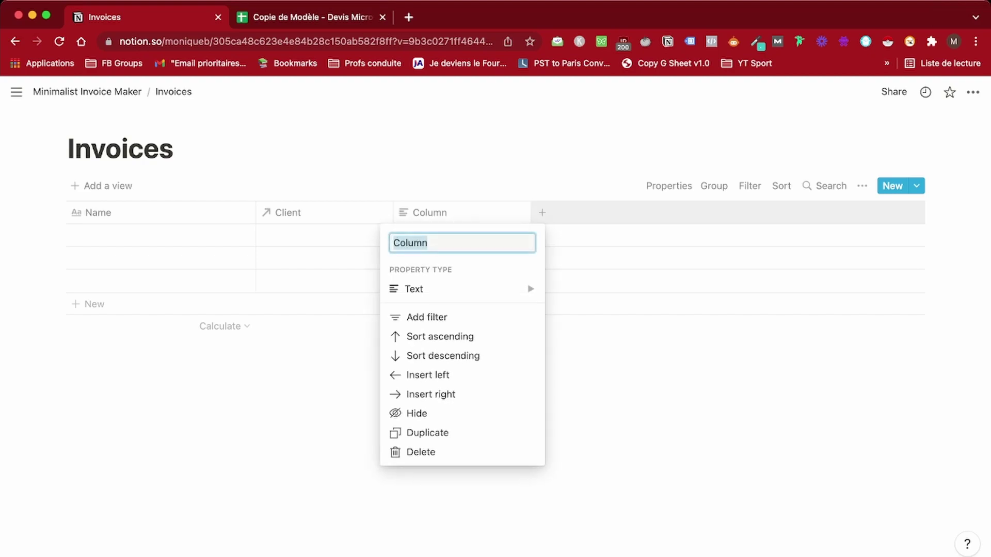
pyautogui.press('BackSpace')
pyautogui.click(413, 289)
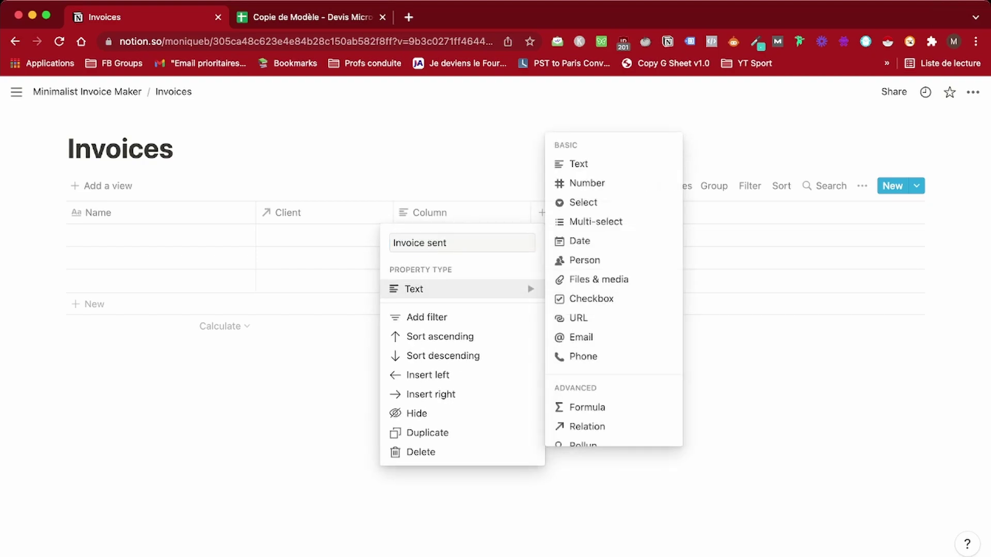
pyautogui.click(582, 298)
pyautogui.click(542, 213)
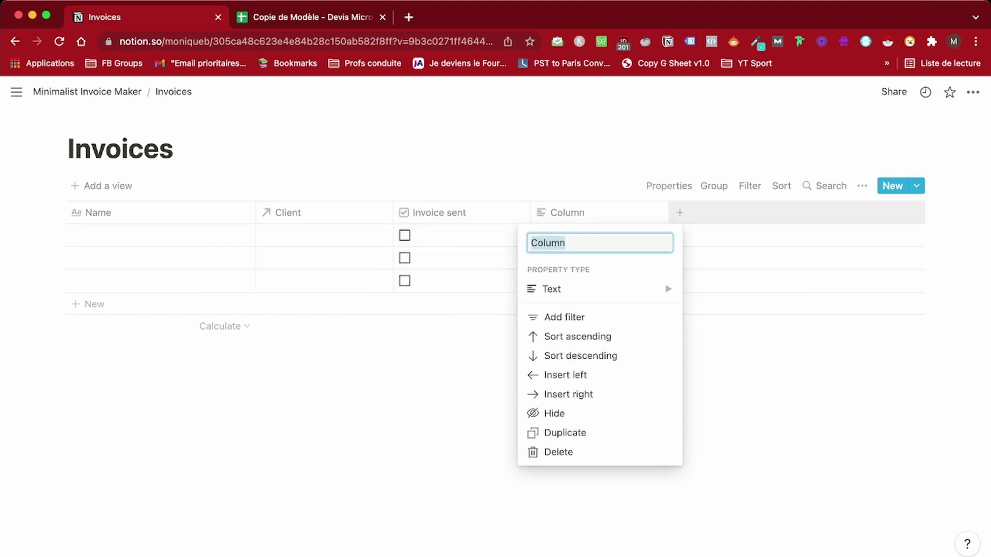
pyautogui.press('BackSpace')
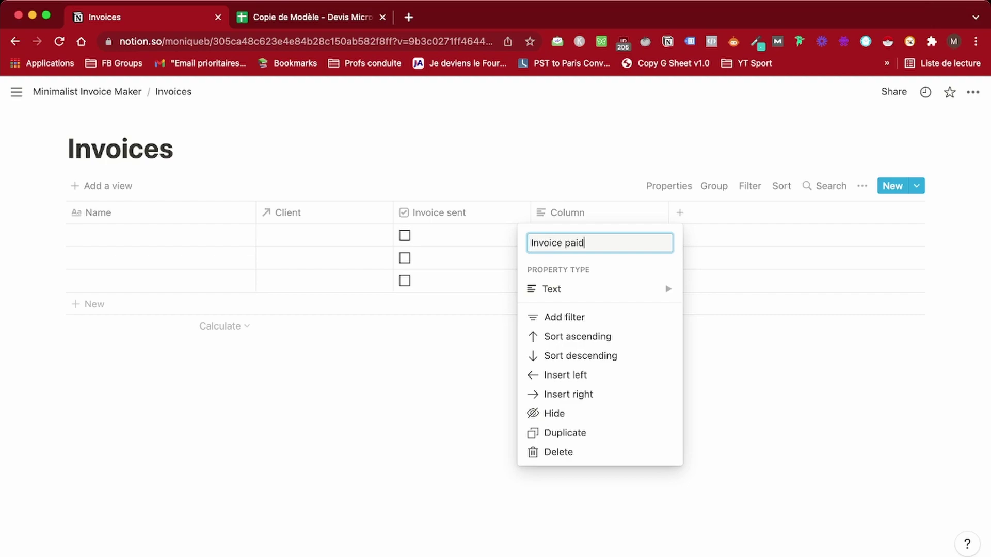
pyautogui.click(552, 288)
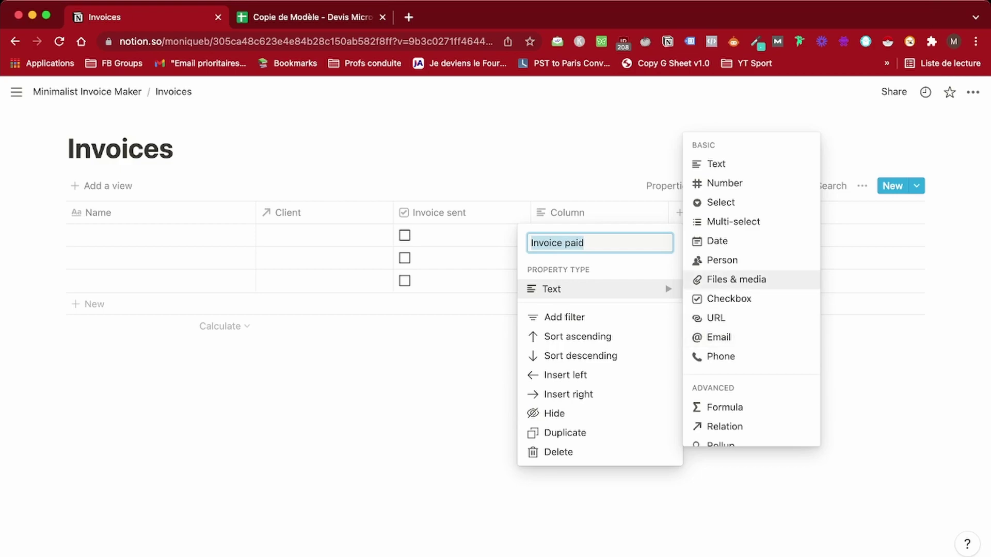
pyautogui.click(729, 298)
# Add 'Date sent' and 'Date due' date properties
pyautogui.click(680, 213)
pyautogui.write('Date sent')
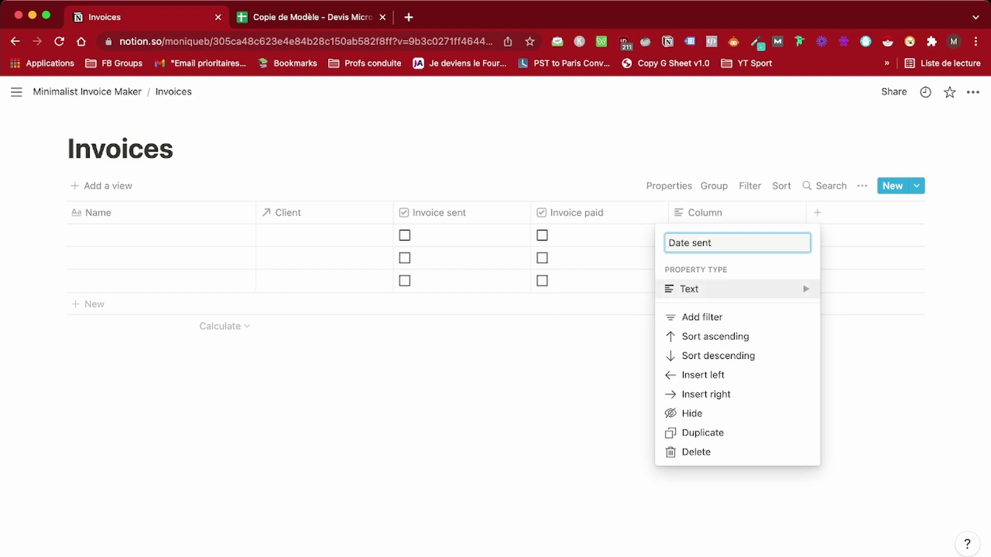
pyautogui.click(723, 289)
pyautogui.click(855, 241)
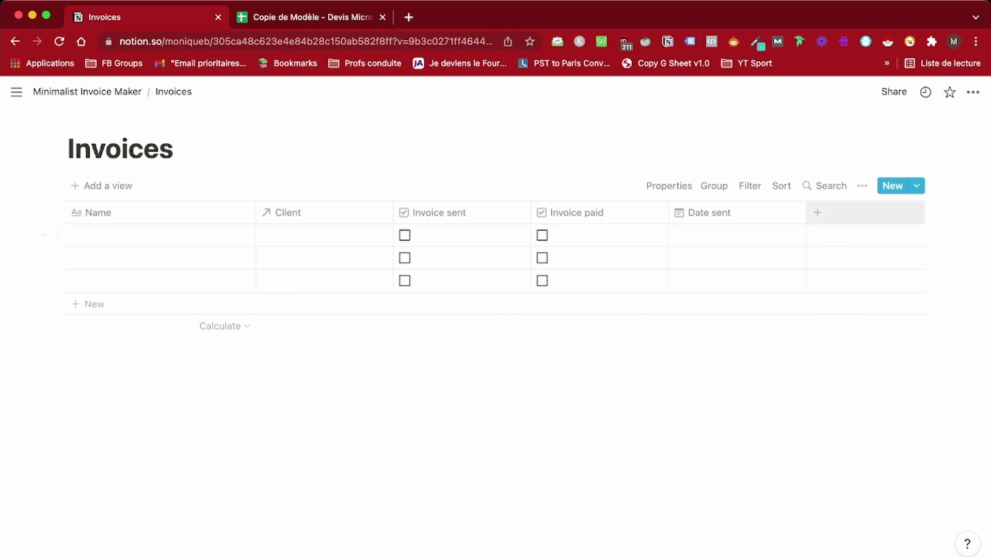
pyautogui.click(816, 213)
pyautogui.write('Date due')
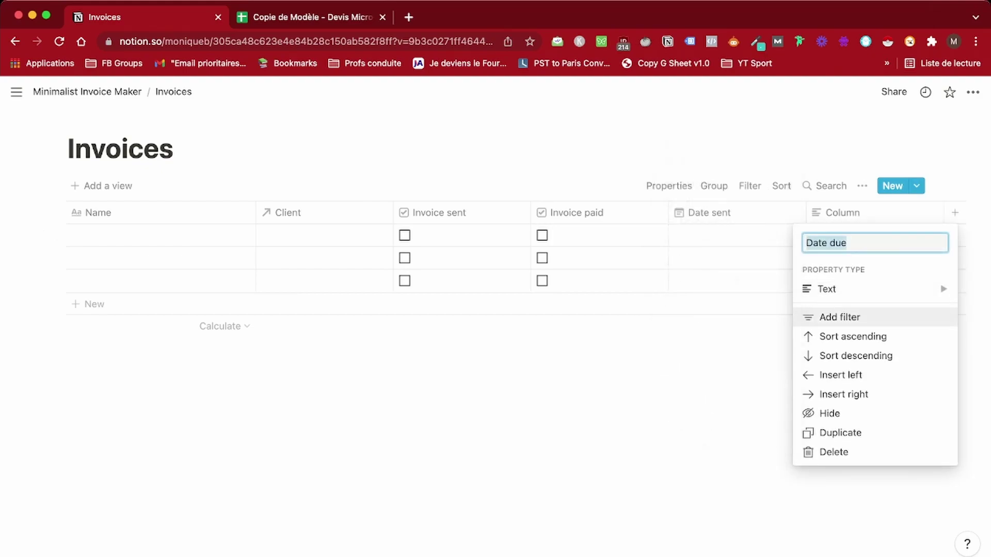
pyautogui.click(826, 289)
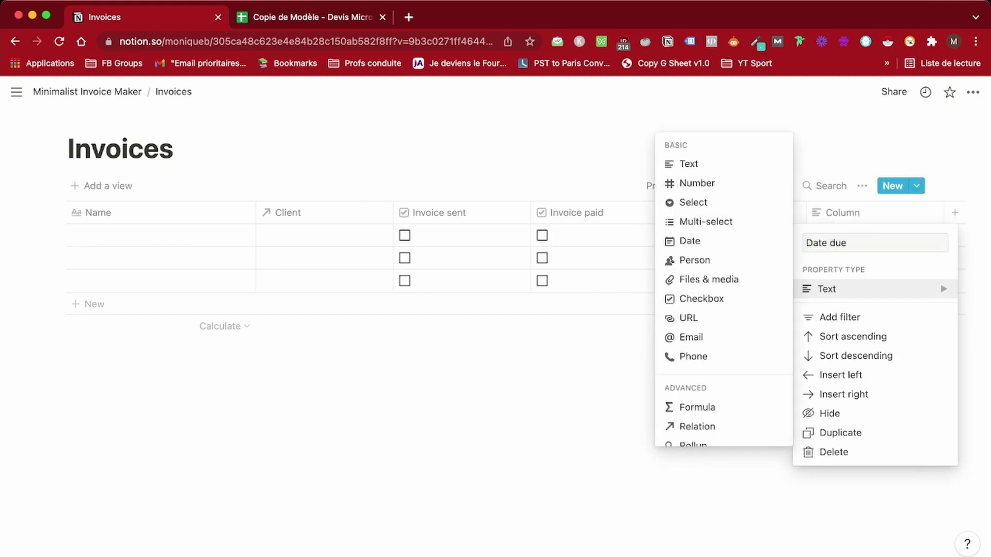
pyautogui.click(689, 241)
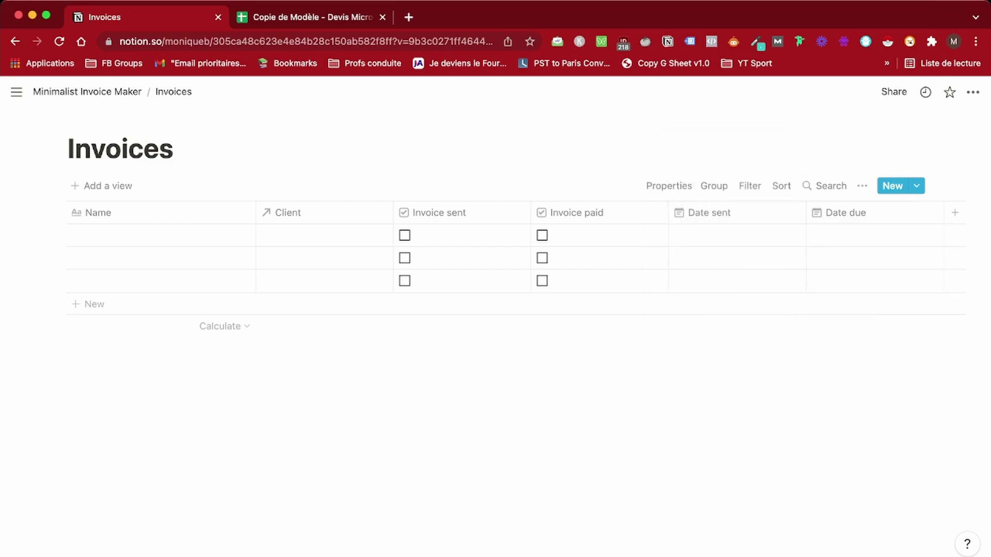
pyautogui.hscroll(2, 496, 259)
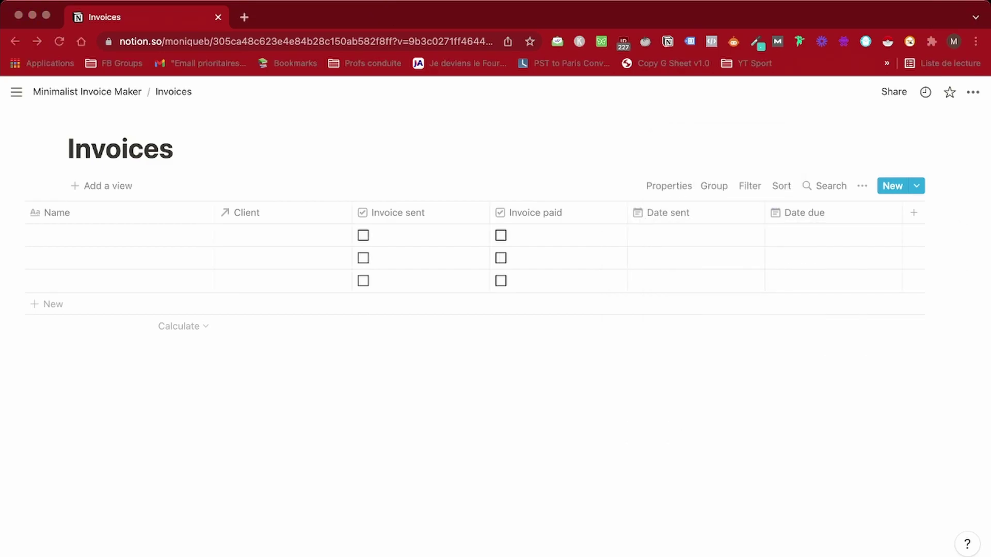
# Add an 'Email' rollup column showing the Client relation's Email
pyautogui.click(914, 212)
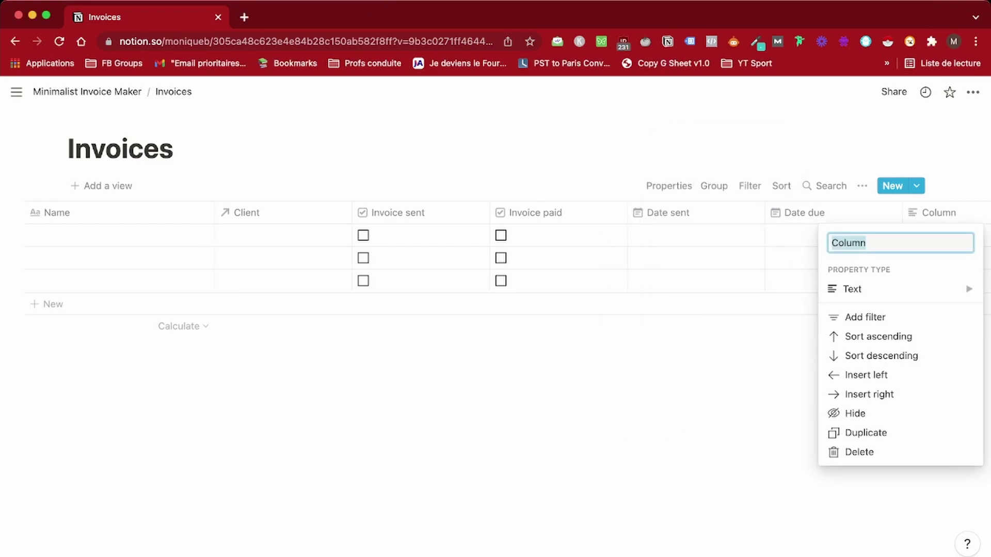
pyautogui.write('E')
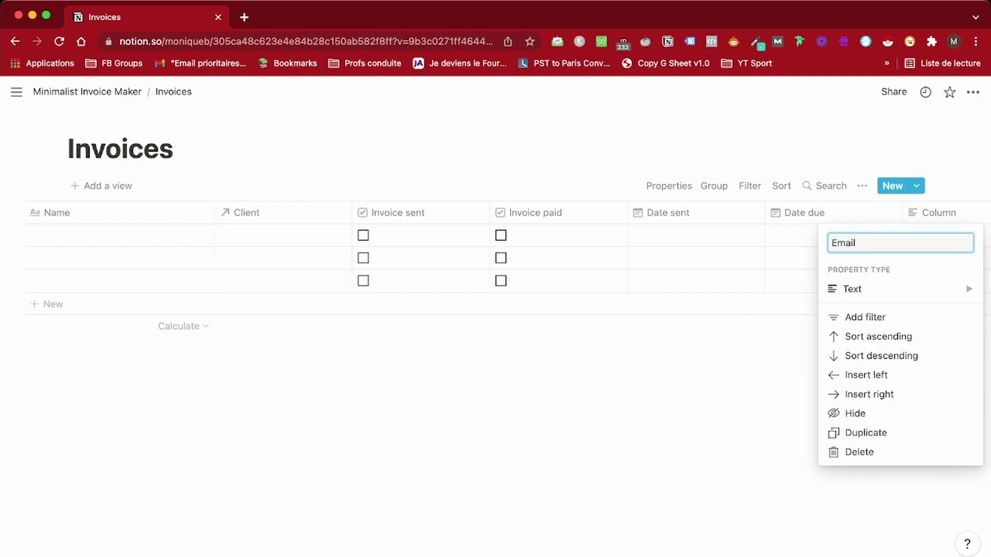
pyautogui.write('mail')
pyautogui.click(852, 289)
pyautogui.click(719, 445)
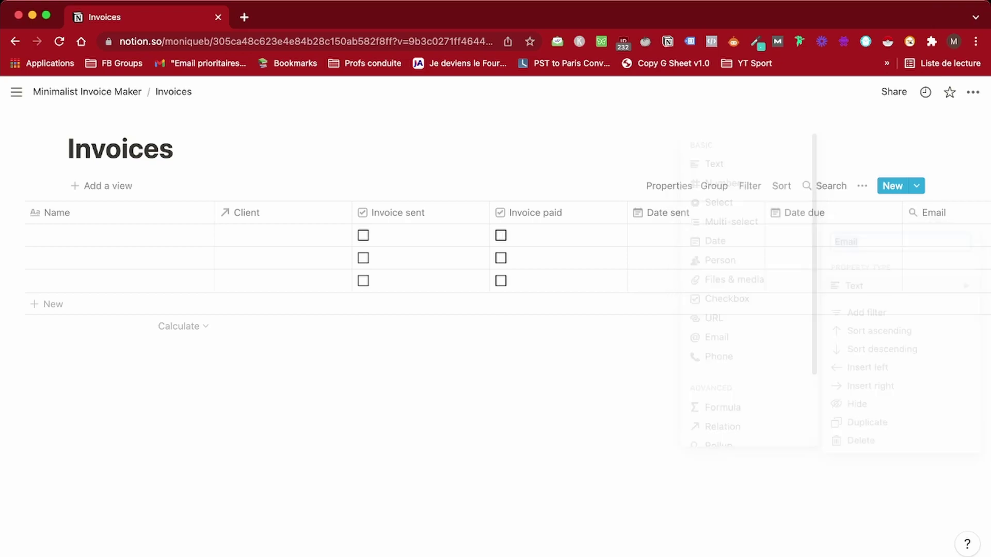
pyautogui.hscroll(3, 177, 236)
pyautogui.click(857, 235)
pyautogui.click(859, 279)
pyautogui.click(805, 333)
pyautogui.click(847, 328)
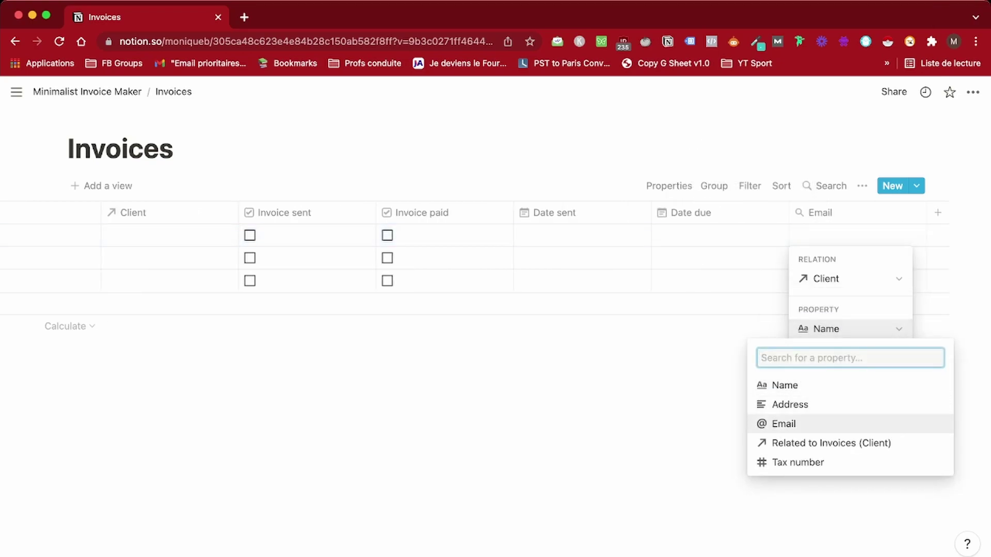
pyautogui.click(784, 423)
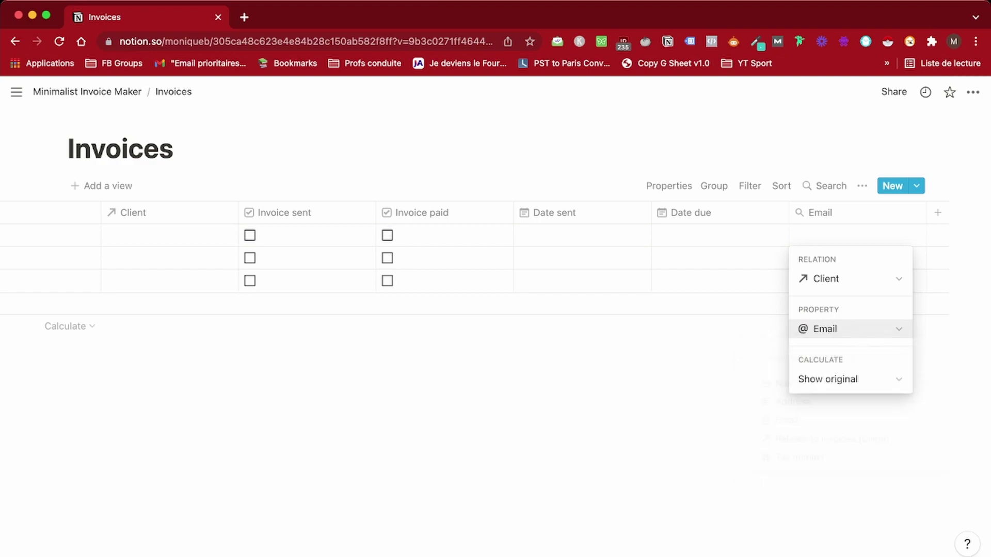
pyautogui.press('Escape')
# Add an 'Address' rollup column showing the Client relation's Address
pyautogui.click(938, 212)
pyautogui.click(878, 289)
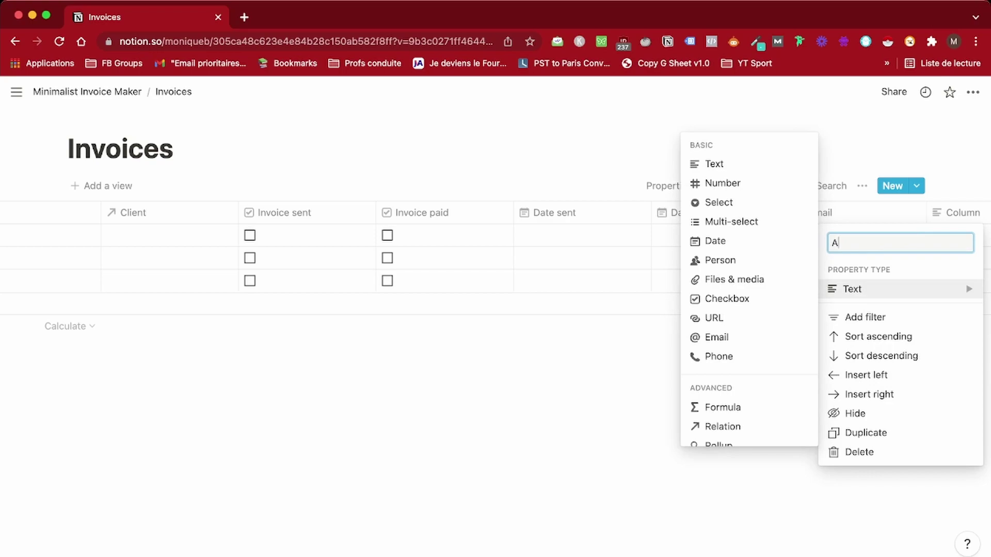
pyautogui.write('Address')
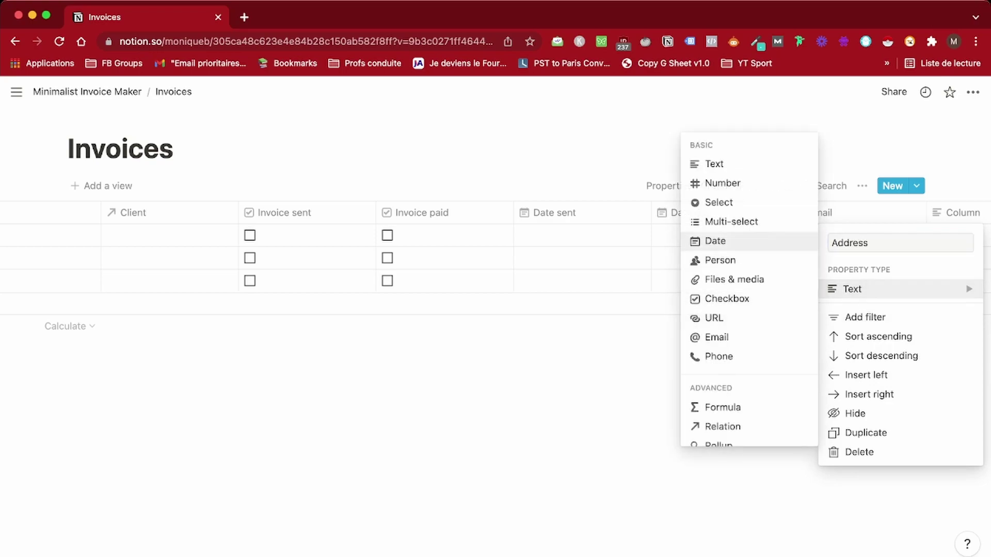
pyautogui.press('Down')
pyautogui.press('Down')
pyautogui.press('Down')
pyautogui.press('Down')
pyautogui.press('Down')
pyautogui.press('Down')
pyautogui.press('Down')
pyautogui.press('Return')
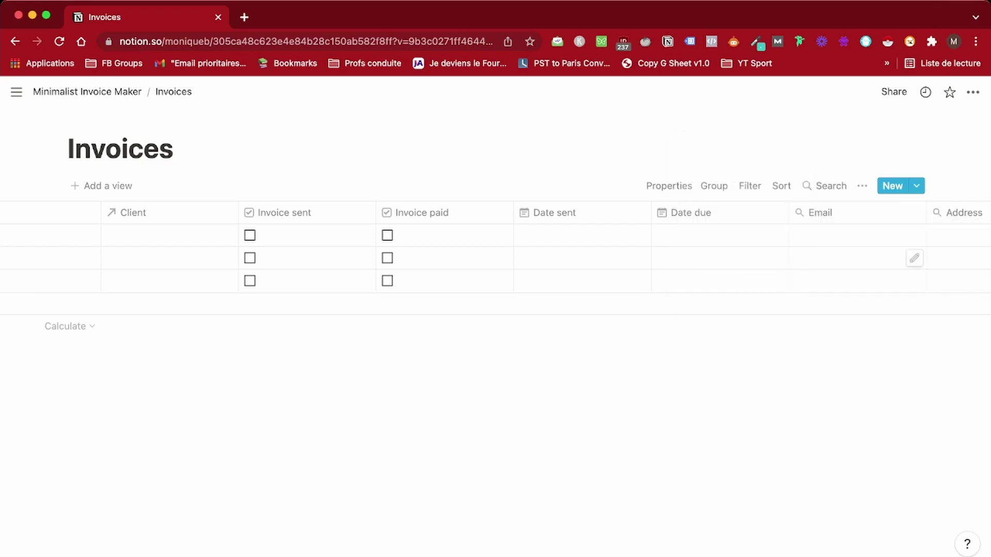
pyautogui.click(847, 236)
pyautogui.click(851, 278)
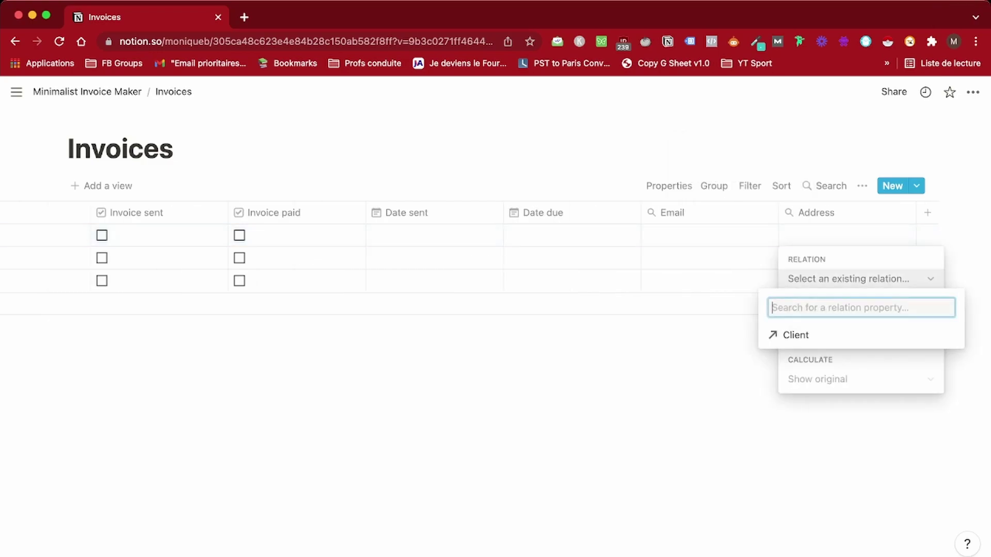
pyautogui.click(797, 334)
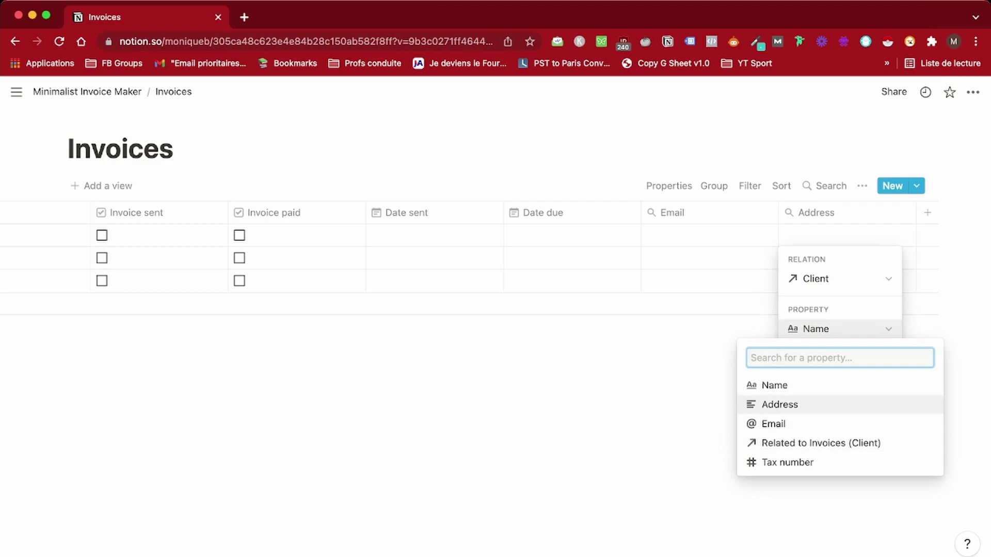
pyautogui.press('Return')
pyautogui.press('Escape')
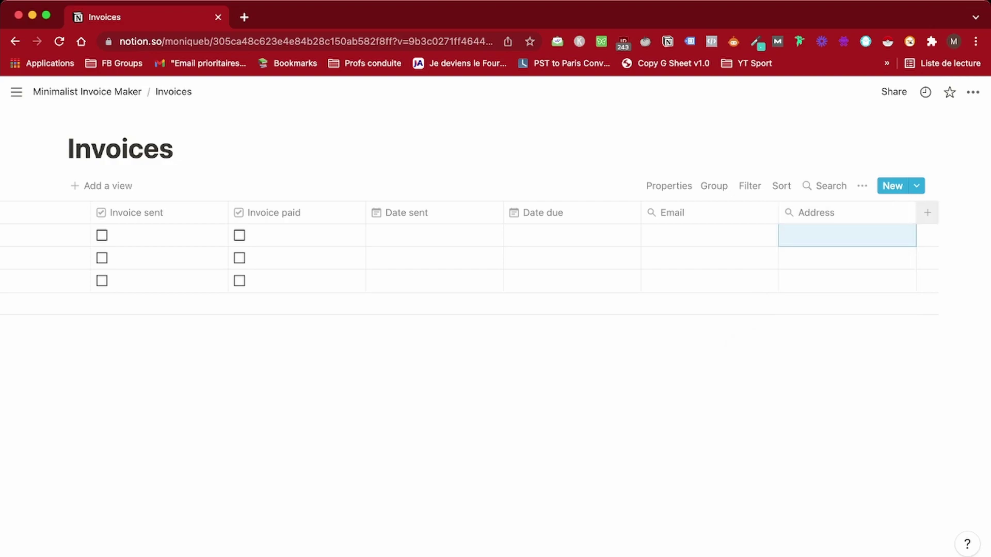
# Add a 'Tax number' rollup column drawn from the Client relation
pyautogui.click(928, 212)
pyautogui.press('Down')
pyautogui.press('Return')
pyautogui.press('Down')
pyautogui.press('Down')
pyautogui.press('Down')
pyautogui.press('Return')
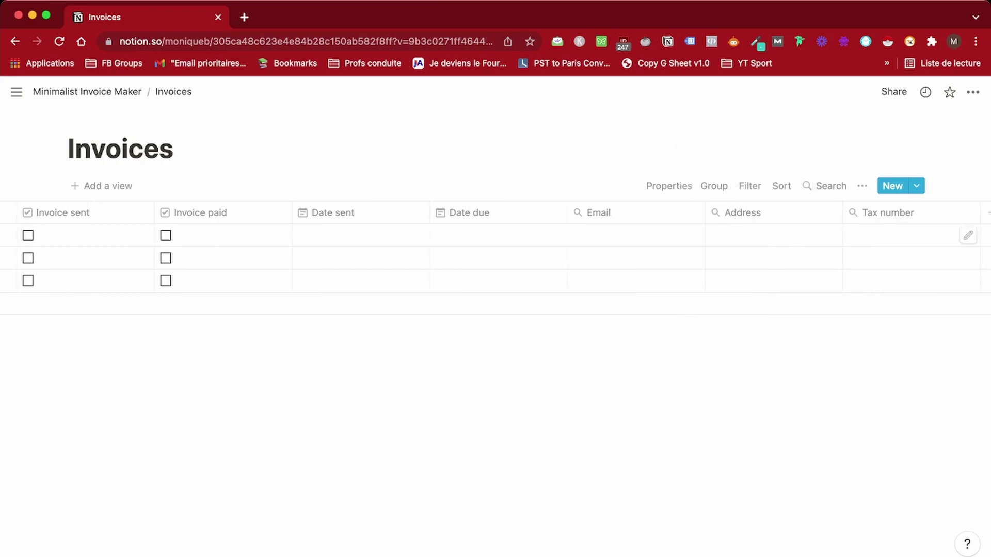
pyautogui.press('Return')
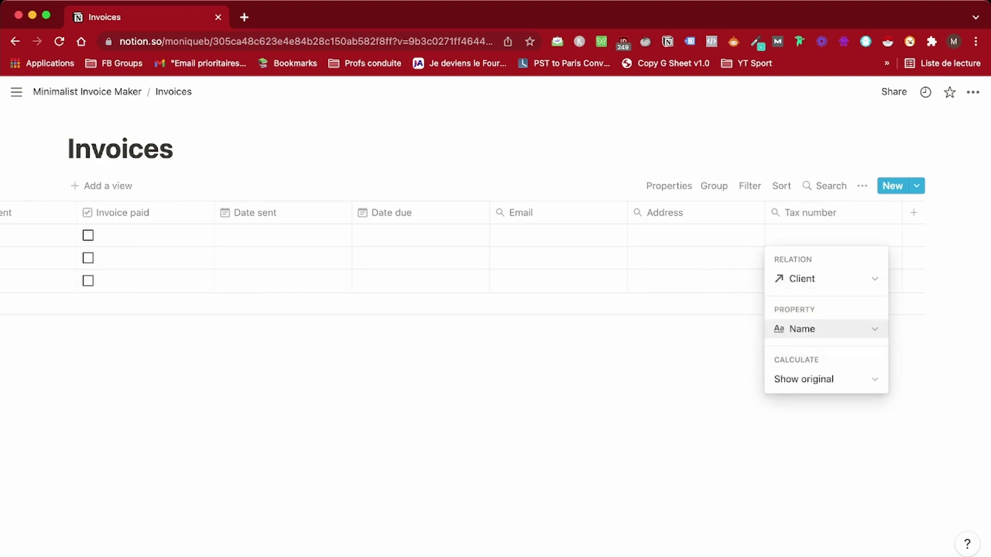
pyautogui.press('Escape')
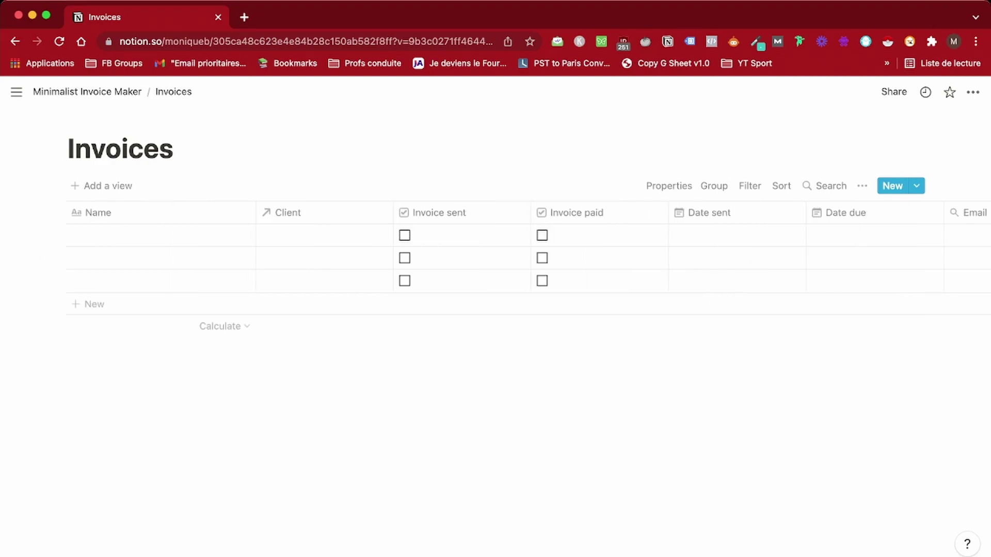
# Start a new invoice template from the first invoice's preview
pyautogui.click(226, 234)
pyautogui.scroll(-4, 495, 320)
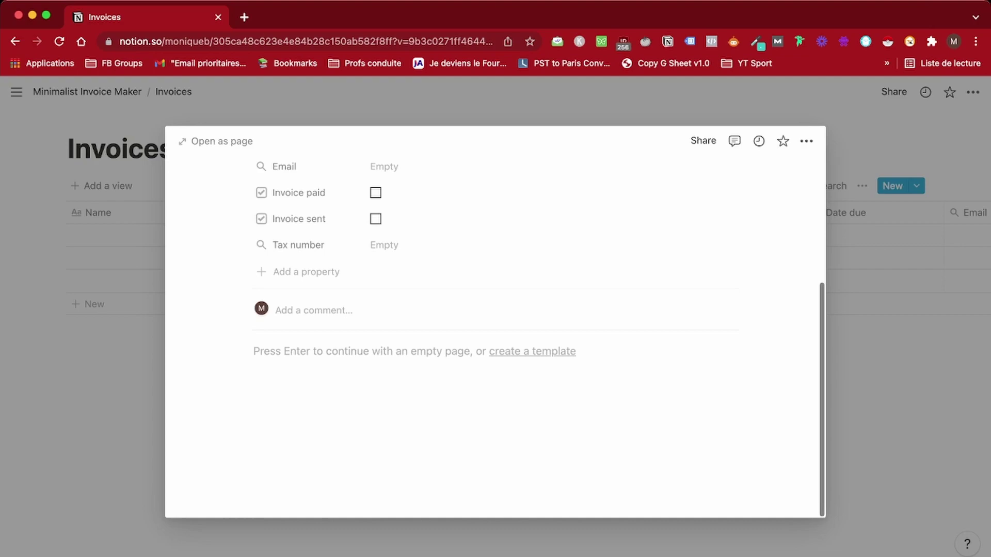
pyautogui.click(532, 351)
pyautogui.scroll(-4, 495, 320)
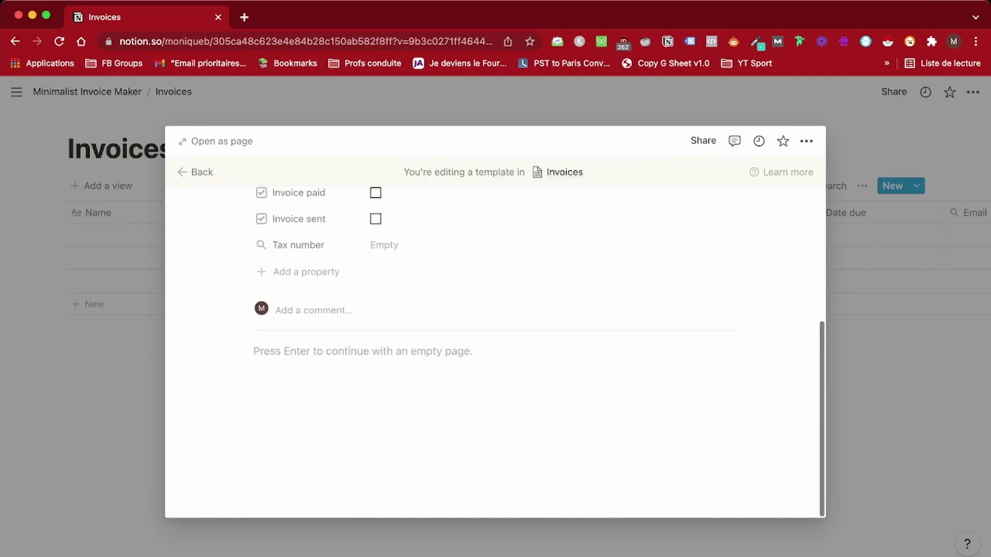
pyautogui.press('Return')
# Insert an inline table database titled 'Quote' into the template
pyautogui.write('/table')
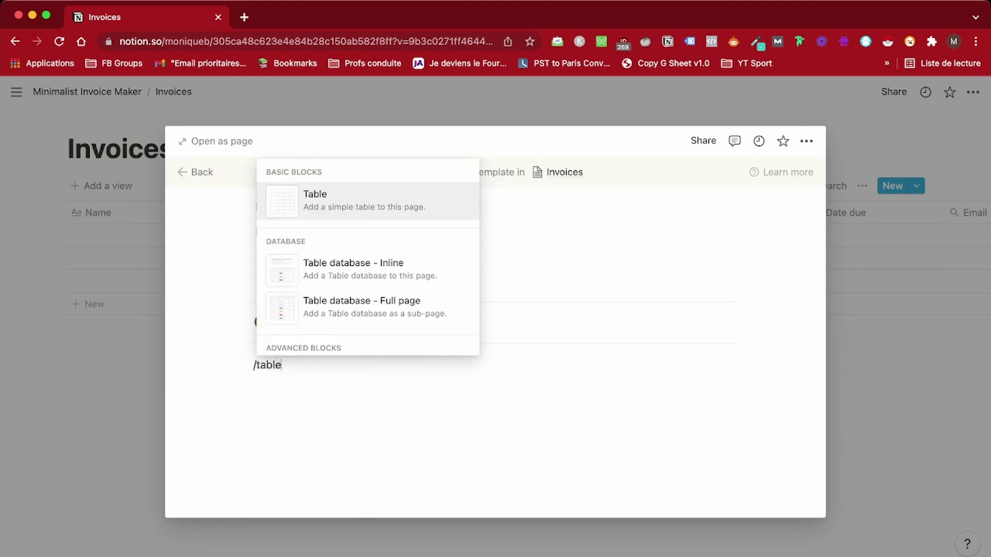
pyautogui.press('Down')
pyautogui.press('Down')
pyautogui.press('Up')
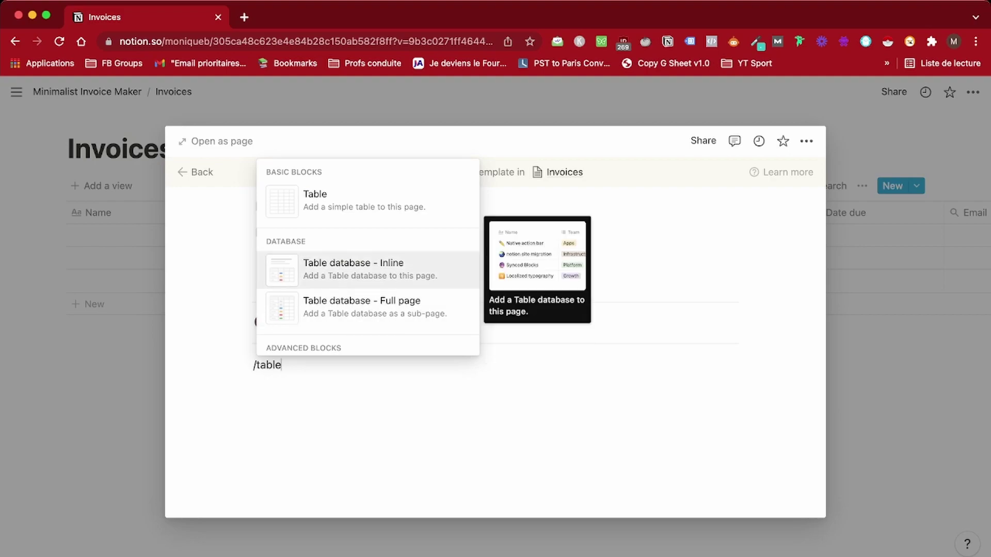
pyautogui.press('Return')
pyautogui.write('Quote')
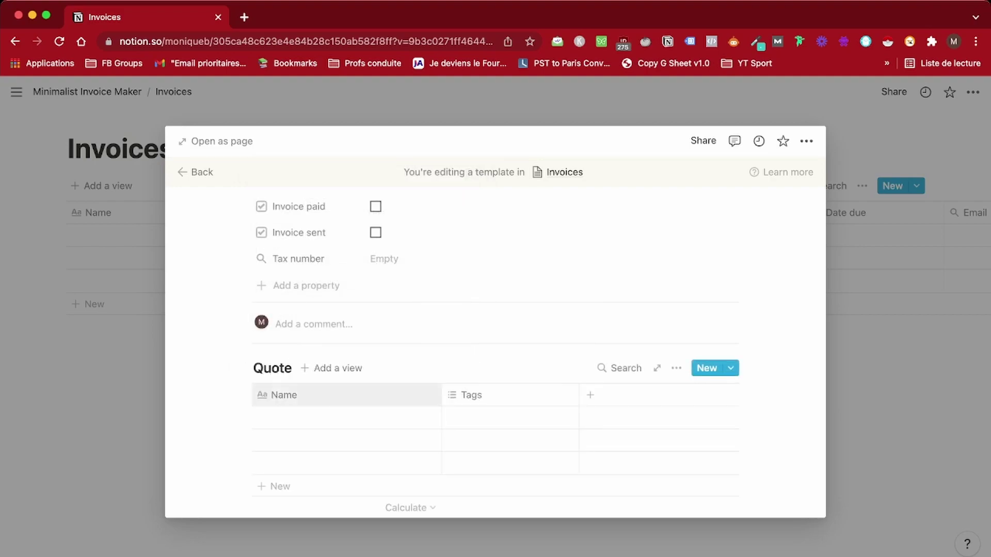
# Rename the Quote columns to 'Services' and 'Quantity', narrowing Services
pyautogui.click(284, 395)
pyautogui.write('Services')
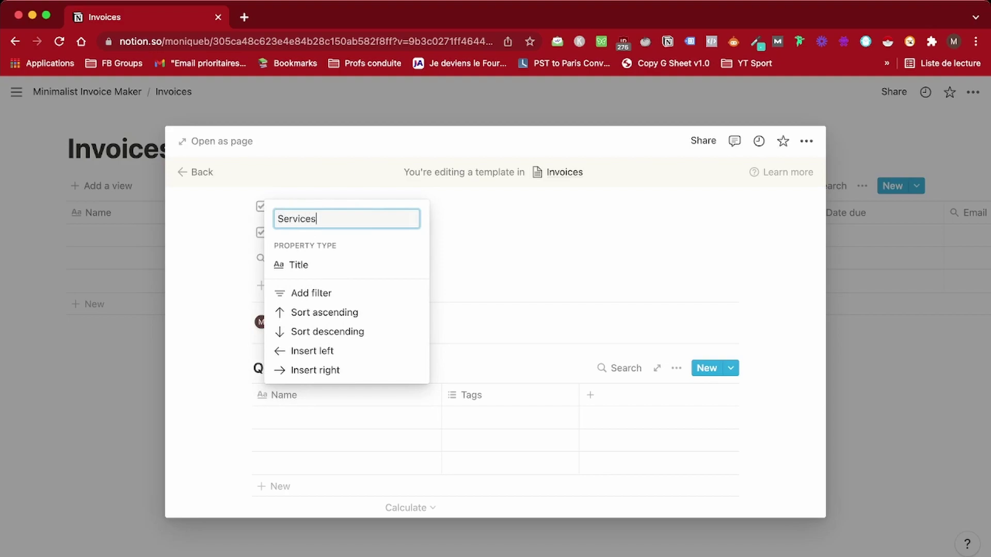
pyautogui.press('Return')
pyautogui.moveTo(442, 395); pyautogui.dragTo(429, 395)
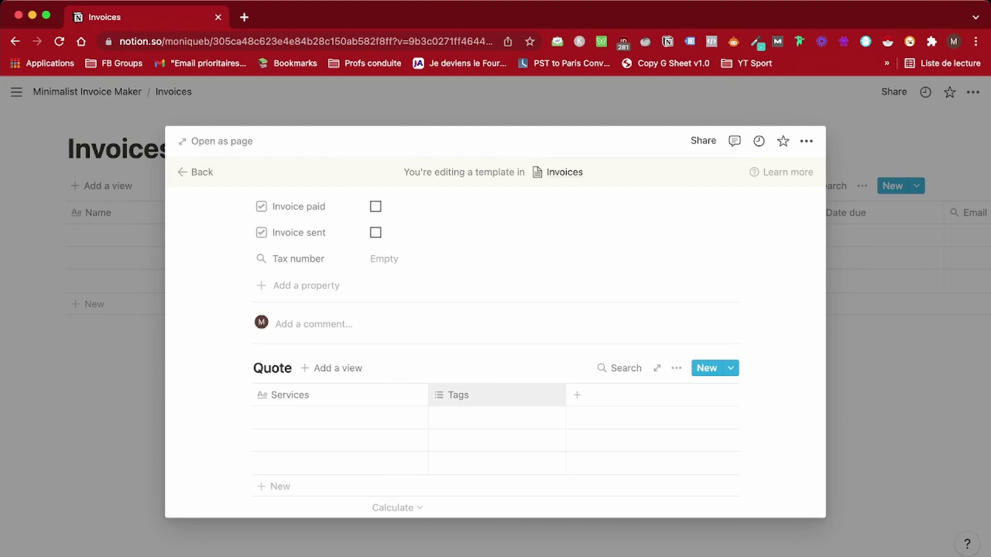
pyautogui.click(458, 395)
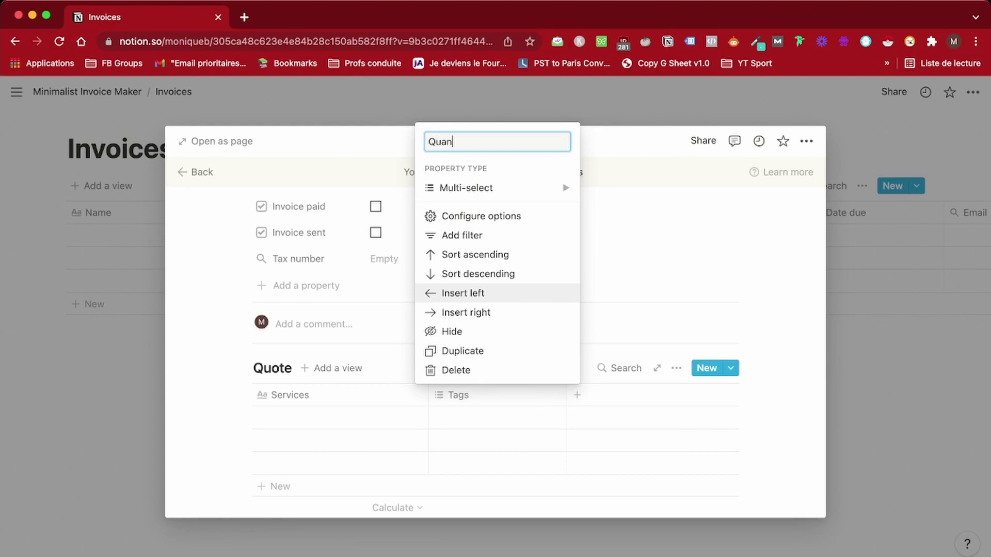
pyautogui.press('Return')
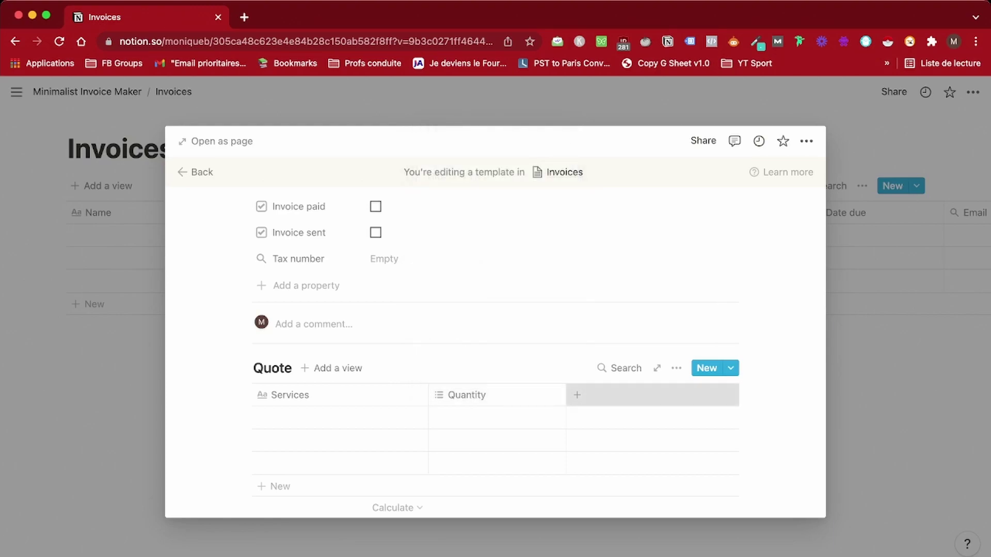
# Add a 'Price' number column and make Quantity a number column
pyautogui.click(577, 395)
pyautogui.write('Price')
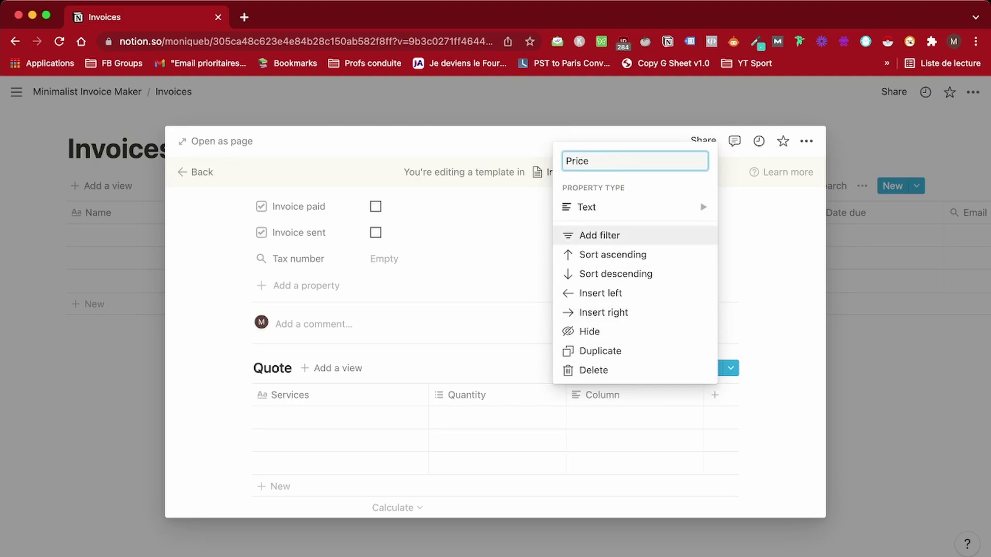
pyautogui.moveTo(587, 207)
pyautogui.click(760, 137)
pyautogui.click(467, 395)
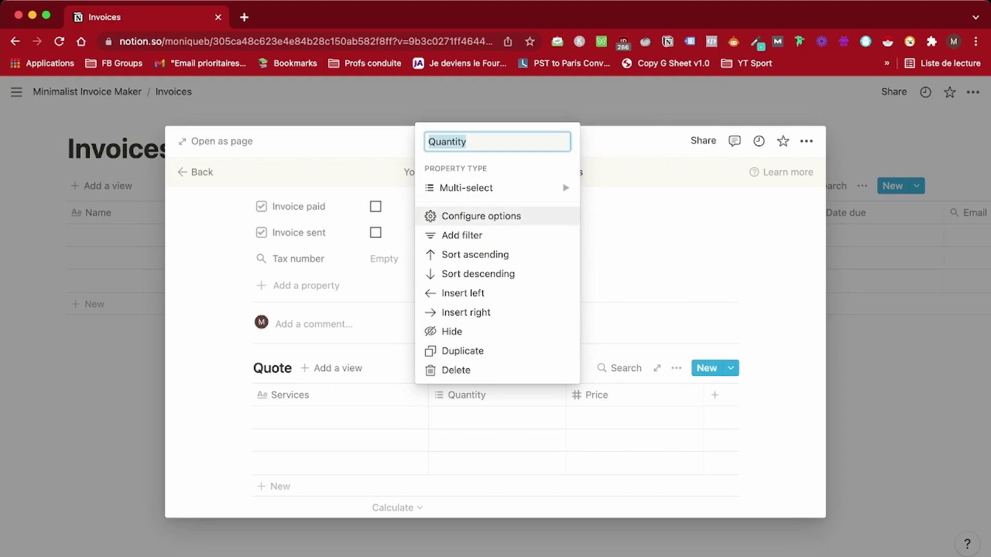
pyautogui.moveTo(464, 188)
pyautogui.click(622, 136)
# Rename the columns to 'Service description' and 'Quantity/N° of hours'
pyautogui.click(290, 395)
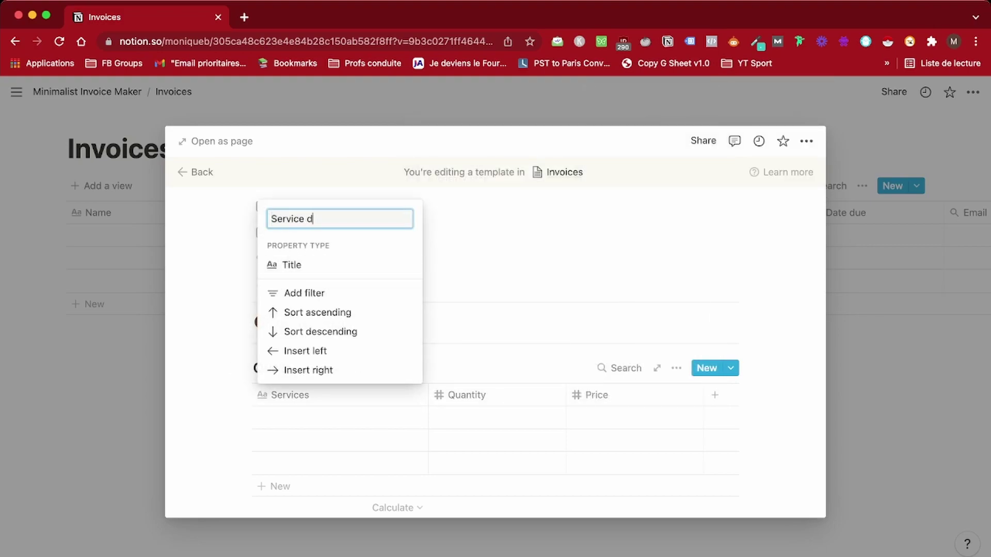
pyautogui.press('Return')
pyautogui.click(467, 395)
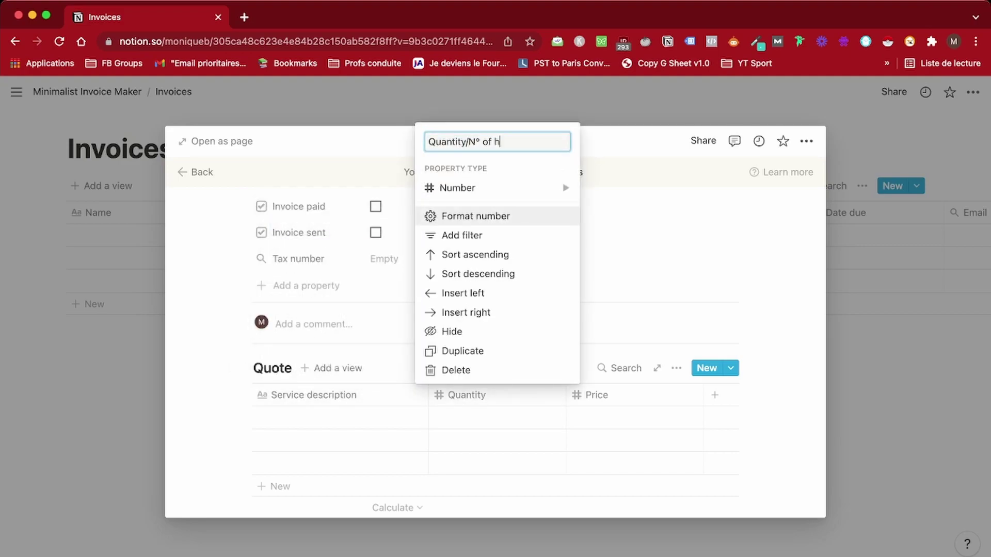
pyautogui.press('Return')
pyautogui.scroll(1, 496, 310)
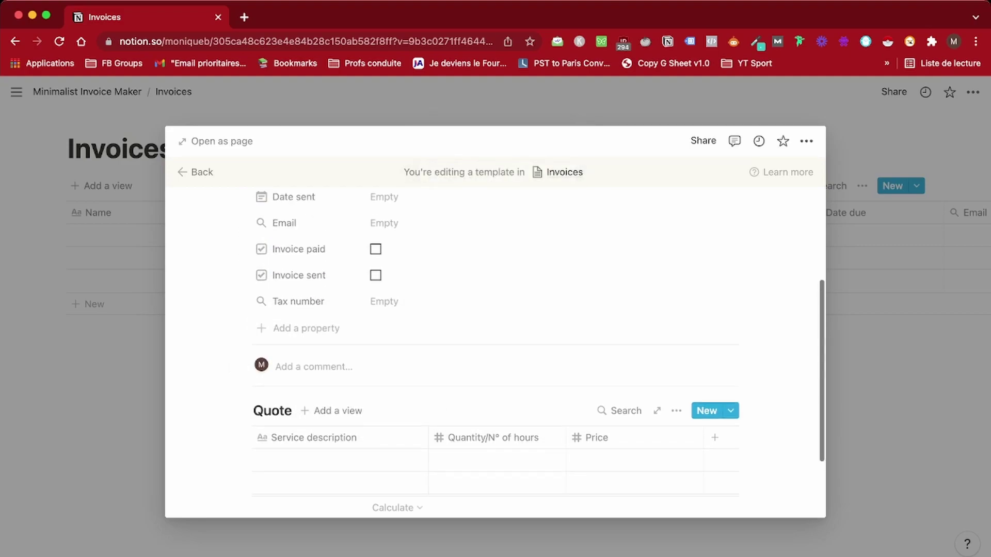
pyautogui.scroll(-2, 496, 336)
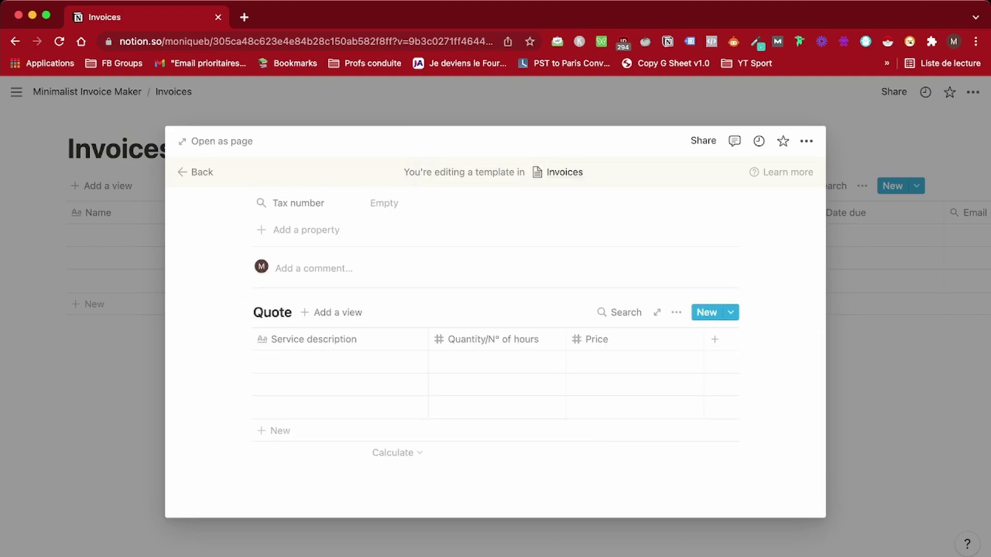
# Reorder the checkbox properties, title the page 'Invoice template' and rename the table 'Invoice'
pyautogui.scroll(4, 496, 320)
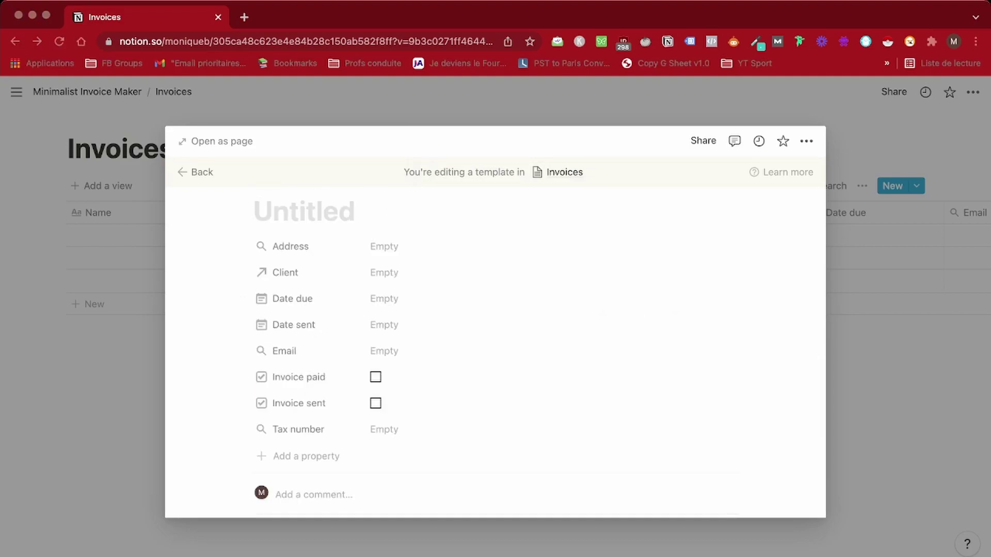
pyautogui.scroll(1, 310, 429)
pyautogui.moveTo(242, 411); pyautogui.dragTo(242, 335)
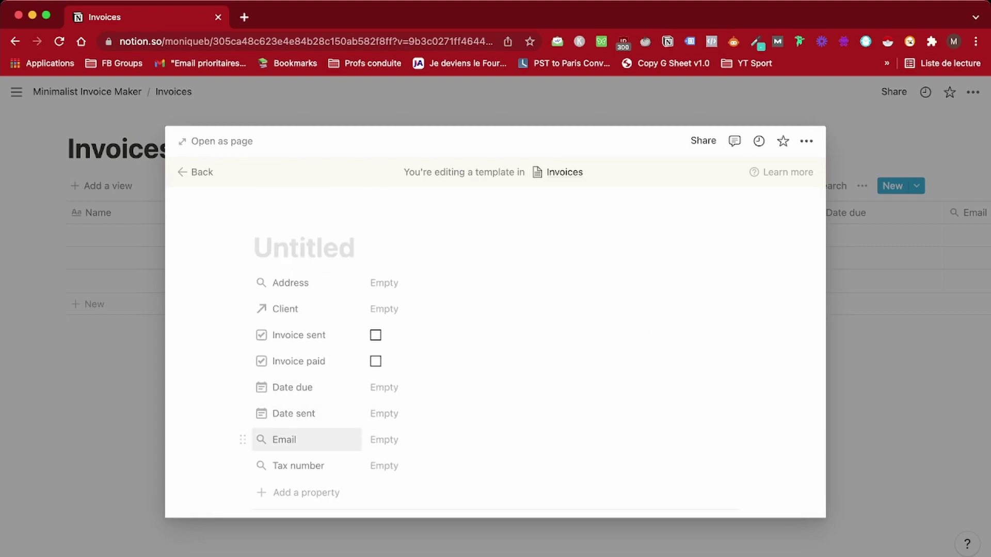
pyautogui.scroll(-3, 495, 387)
pyautogui.scroll(3, 496, 387)
pyautogui.click(289, 248)
pyautogui.write('In')
pyautogui.press('BackSpace')
pyautogui.press('BackSpace')
pyautogui.write('Invoice template')
pyautogui.scroll(-5, 495, 336)
pyautogui.doubleClick(272, 311)
pyautogui.write('Invoice')
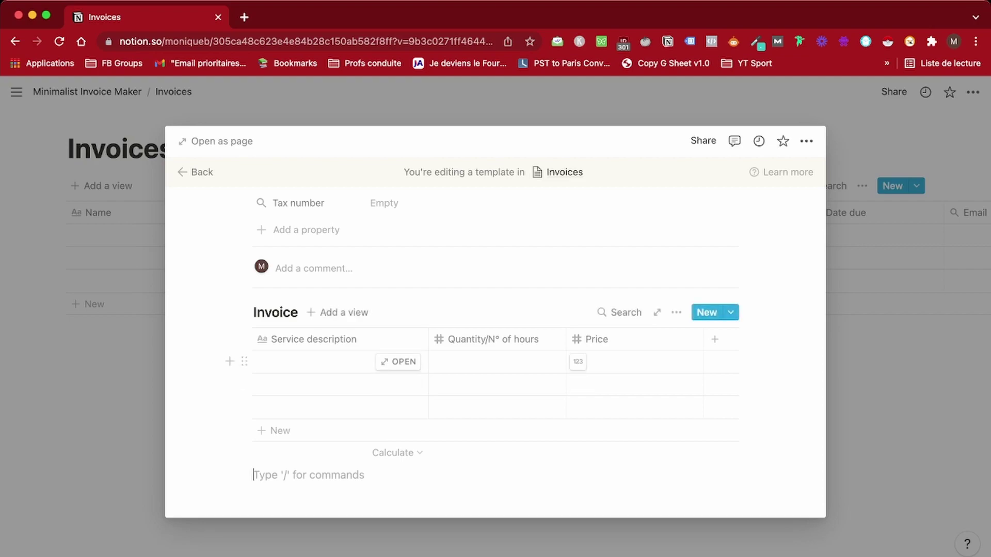
# Add an 'Hourly rate' Number column and place it left of Price
pyautogui.scroll(-1, 496, 335)
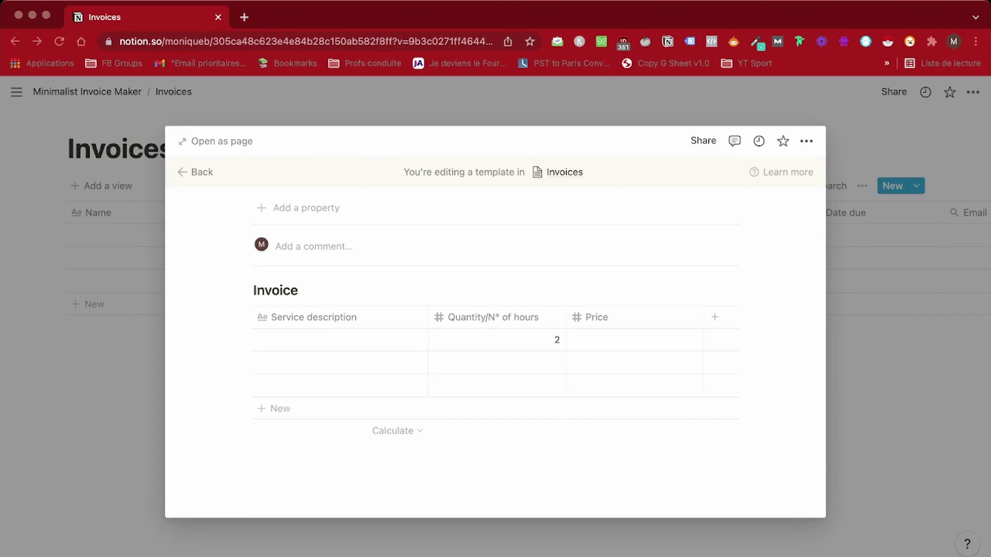
pyautogui.click(715, 317)
pyautogui.click(723, 383)
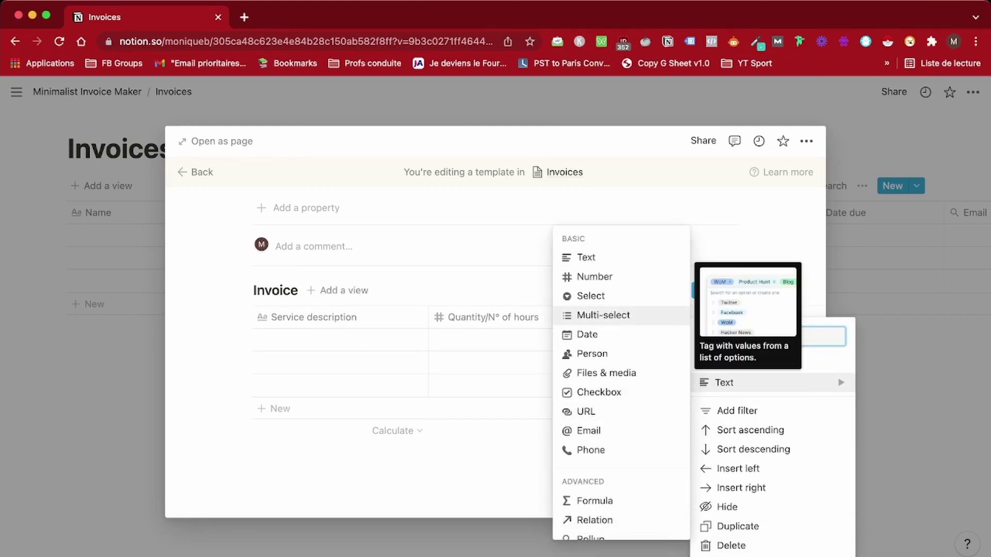
pyautogui.click(580, 278)
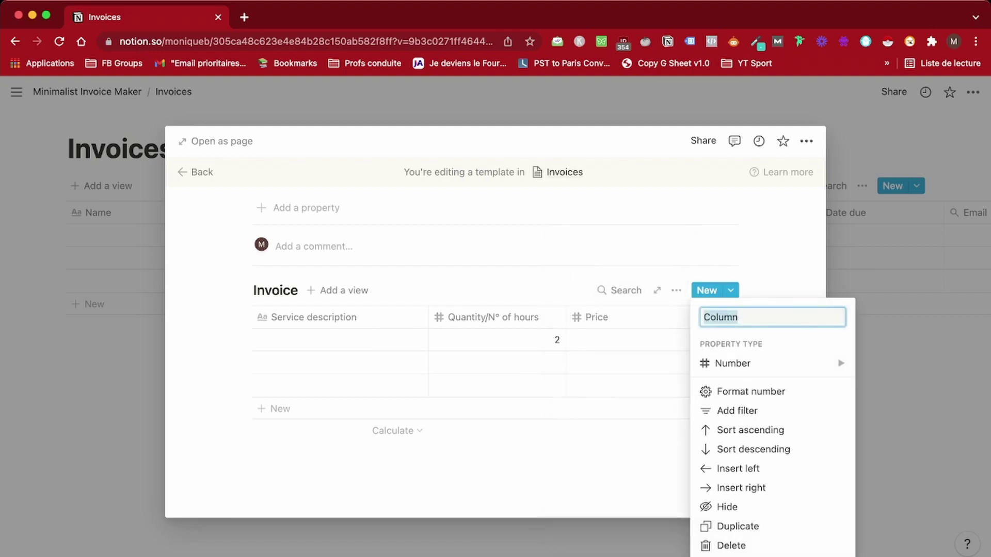
pyautogui.write('Hourly rate')
pyautogui.press('Return')
pyautogui.moveTo(679, 317); pyautogui.dragTo(594, 317)
# Turn the Price column into a Formula column named 'Total'
pyautogui.click(735, 317)
pyautogui.click(698, 364)
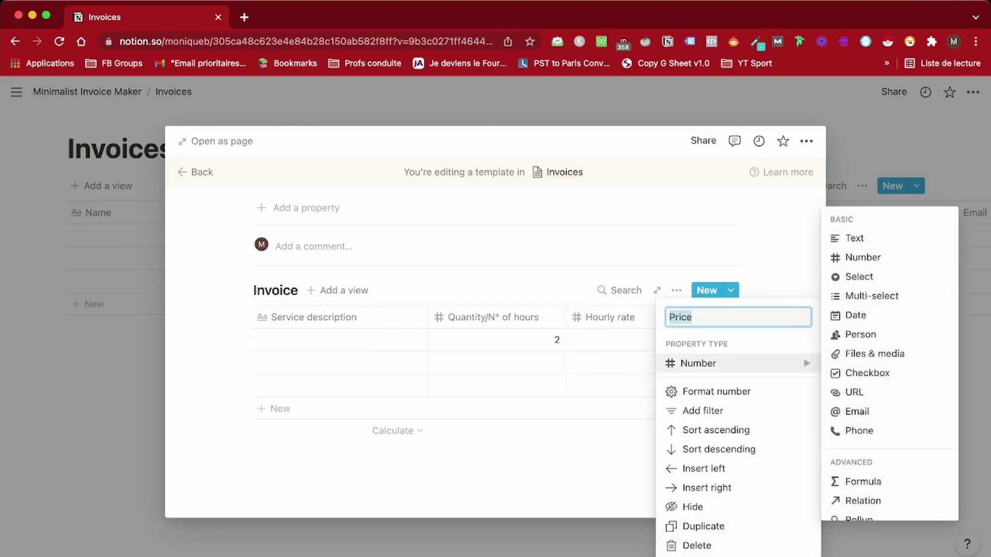
pyautogui.write('Total')
pyautogui.click(862, 482)
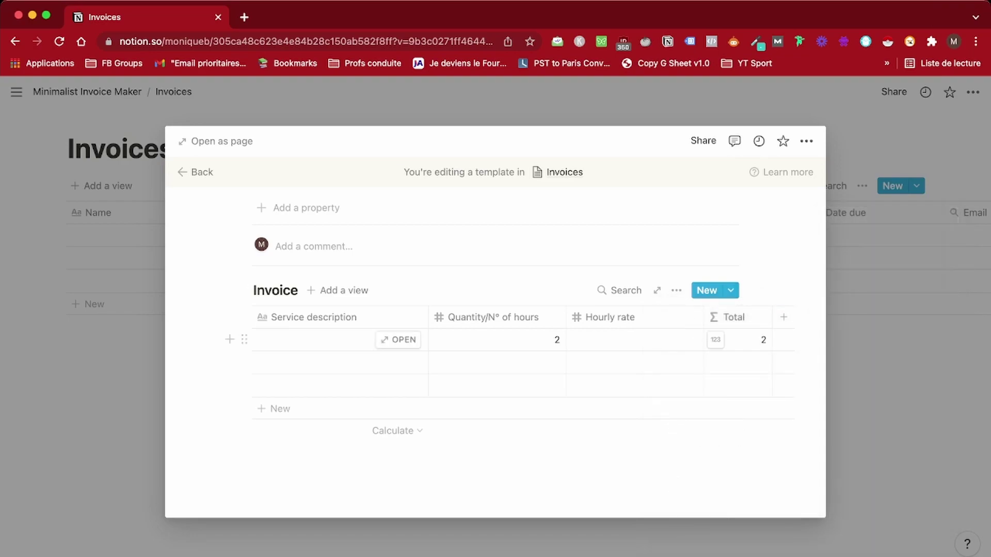
pyautogui.click(738, 340)
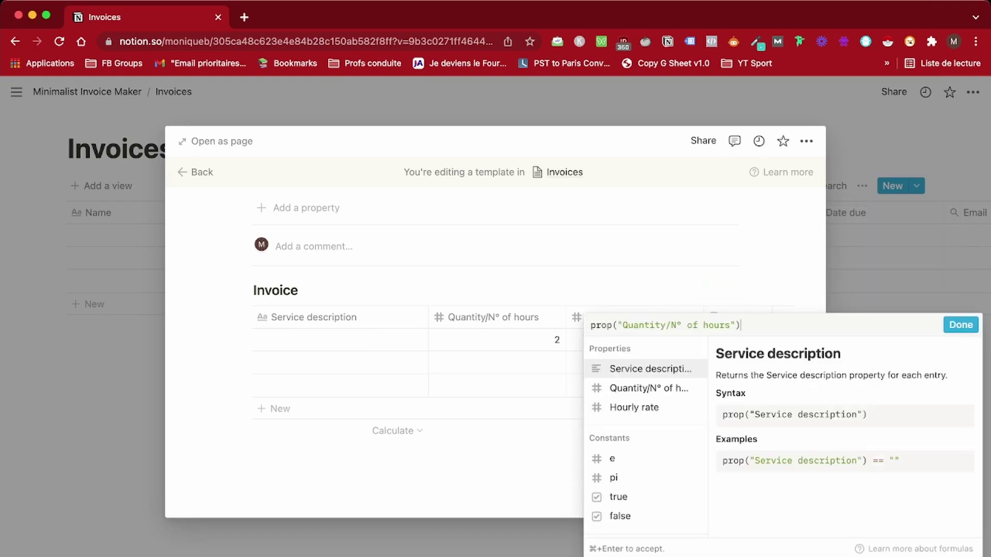
# Make Total multiply quantity by Hourly rate, testing it with 2 × 50 = 100
pyautogui.write('*')
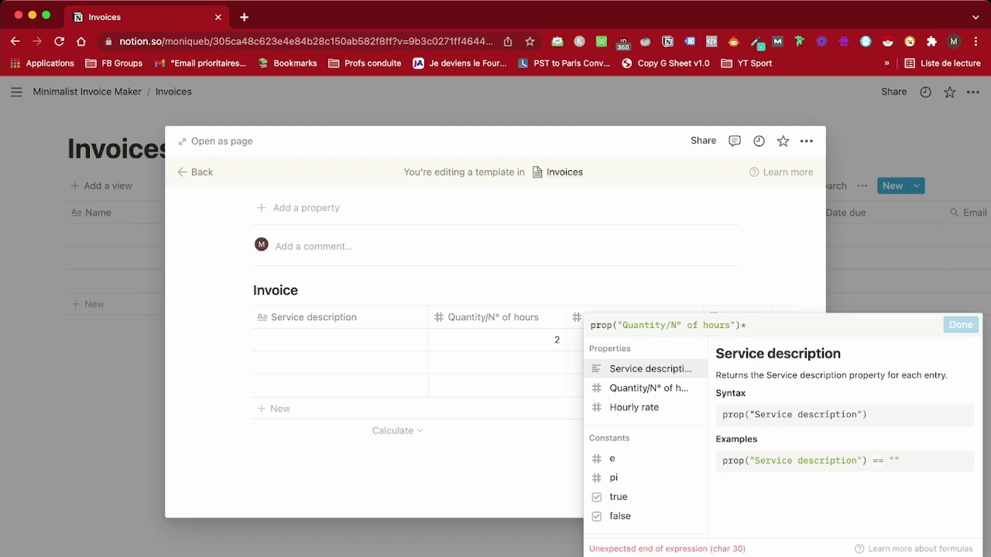
pyautogui.click(635, 407)
pyautogui.click(961, 325)
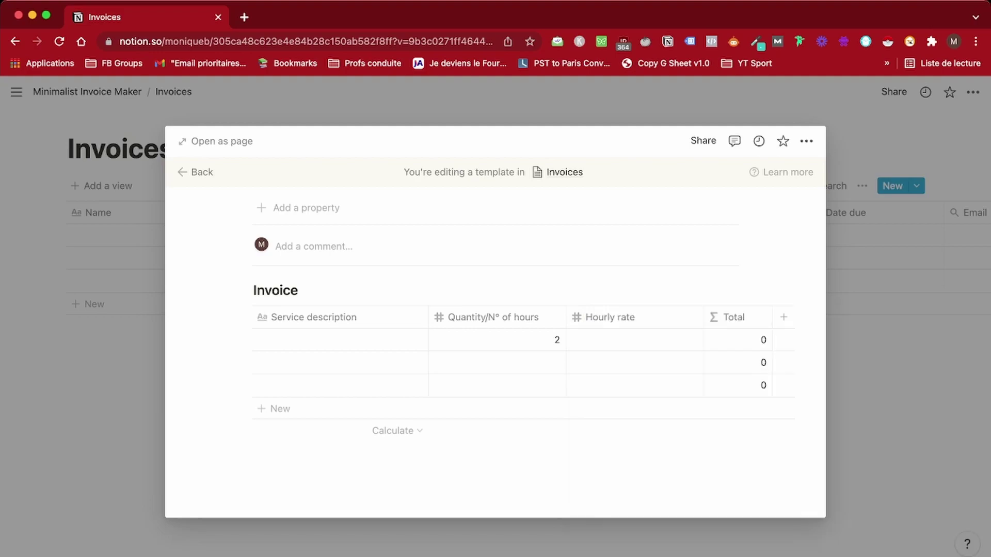
pyautogui.click(495, 340)
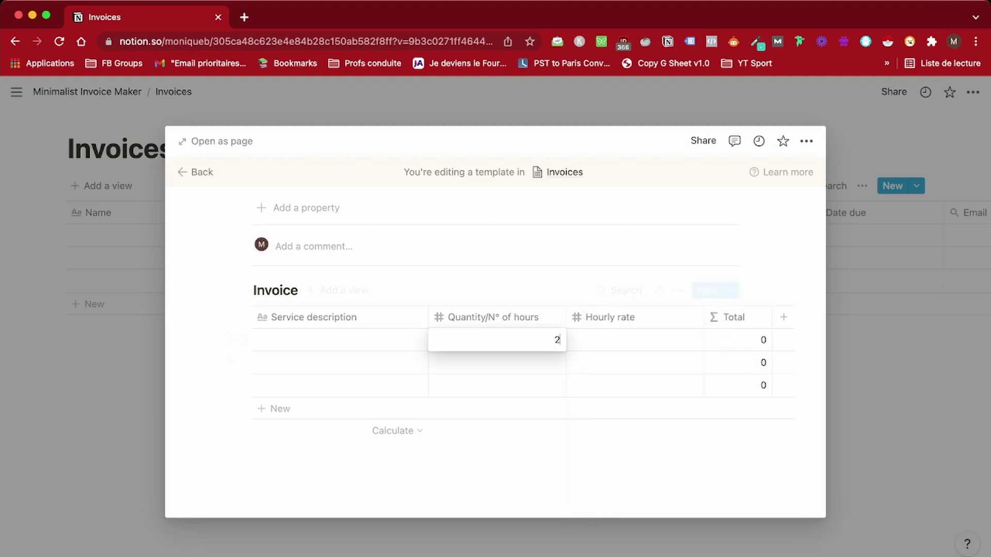
pyautogui.press('Escape')
pyautogui.press('Tab')
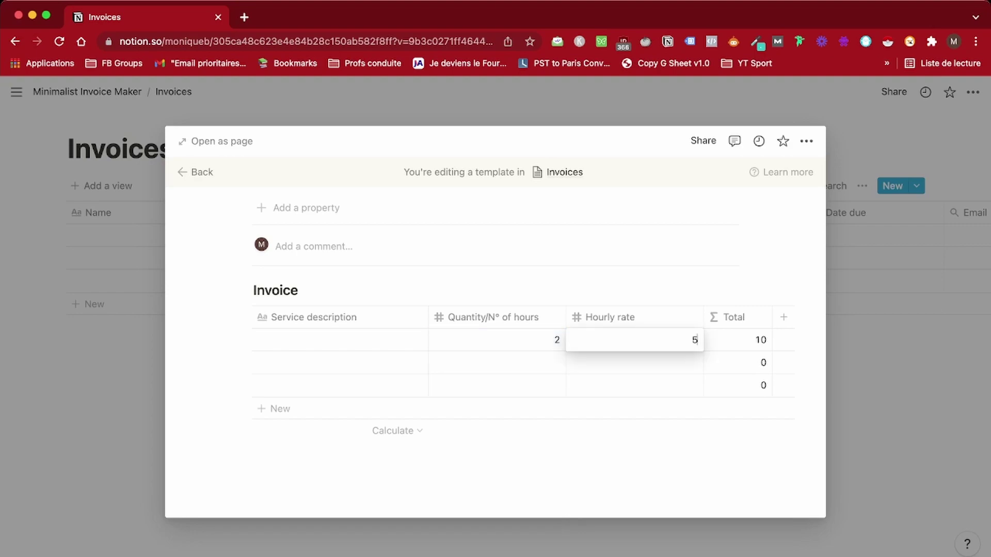
pyautogui.press('Return')
pyautogui.press('Return')
pyautogui.press('Escape')
pyautogui.click(635, 339)
pyautogui.press('Escape')
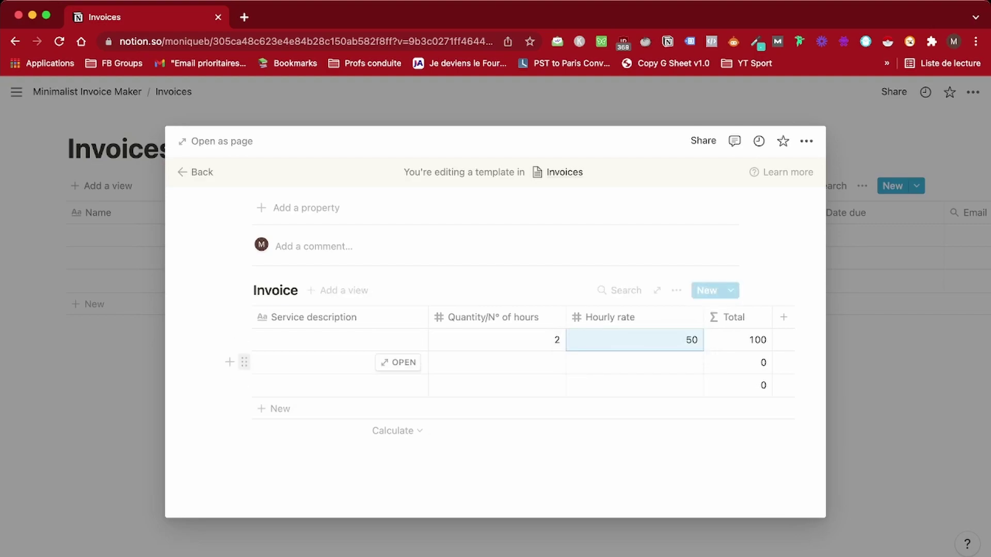
# Delete the three sample line-item rows and return to the top of the template
pyautogui.click(244, 362)
pyautogui.click(110, 305)
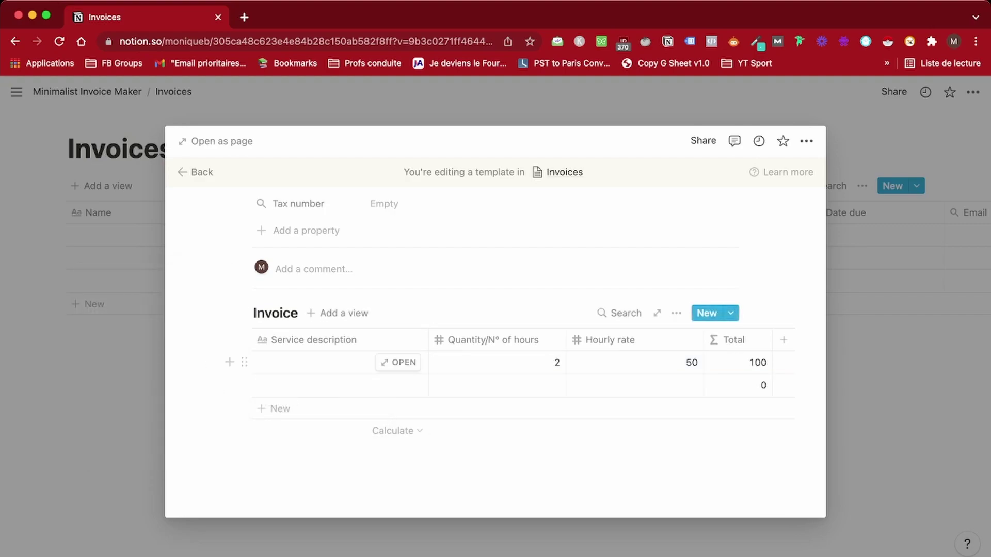
pyautogui.click(244, 362)
pyautogui.click(110, 305)
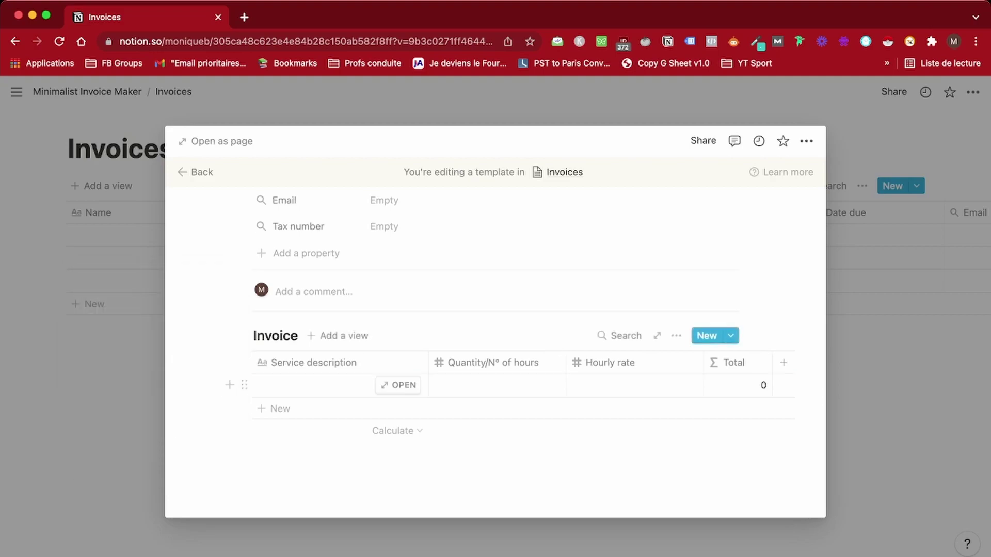
pyautogui.click(244, 385)
pyautogui.click(110, 329)
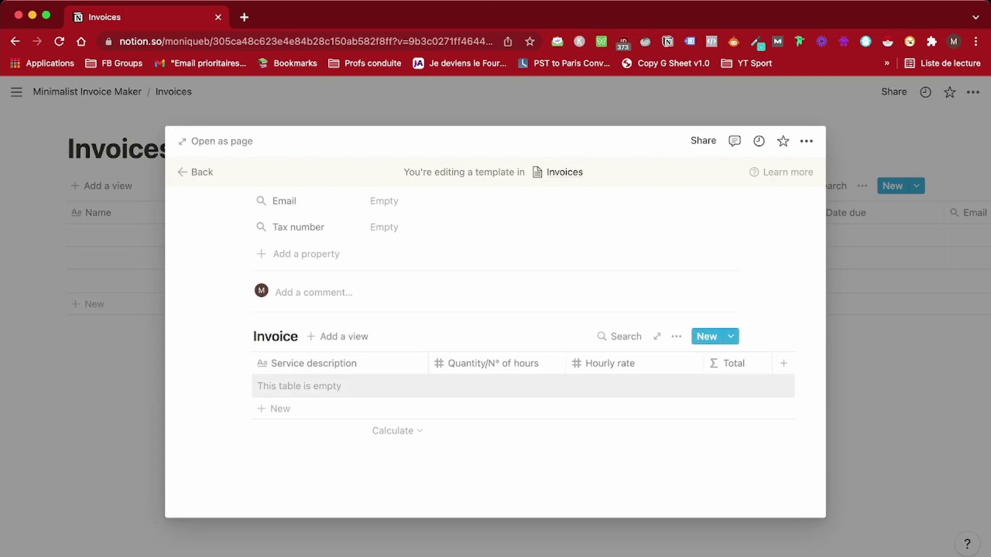
pyautogui.scroll(5, 496, 320)
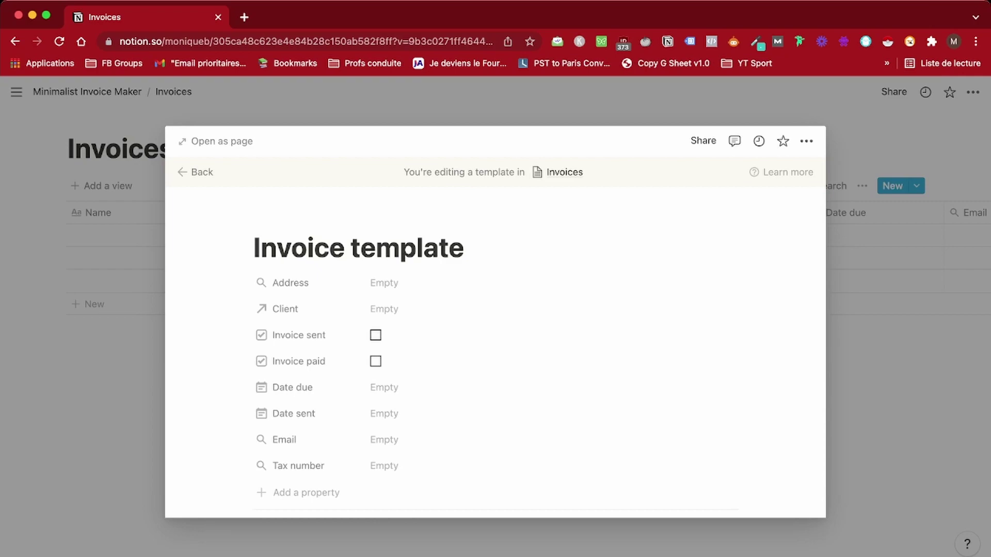
# Close the template editor and delete the three empty rows from the Invoices database
pyautogui.press('Escape')
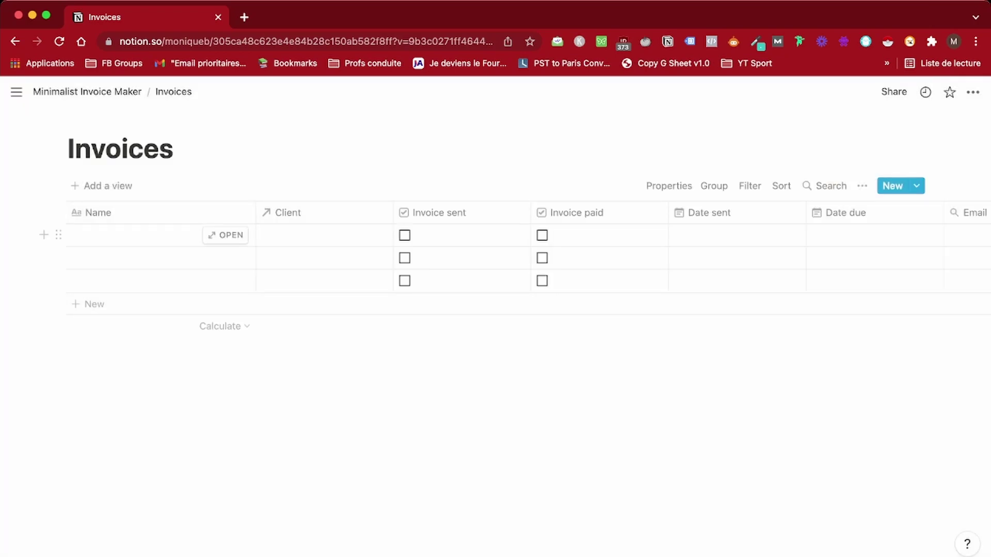
pyautogui.click(225, 234)
pyautogui.scroll(-5, 495, 320)
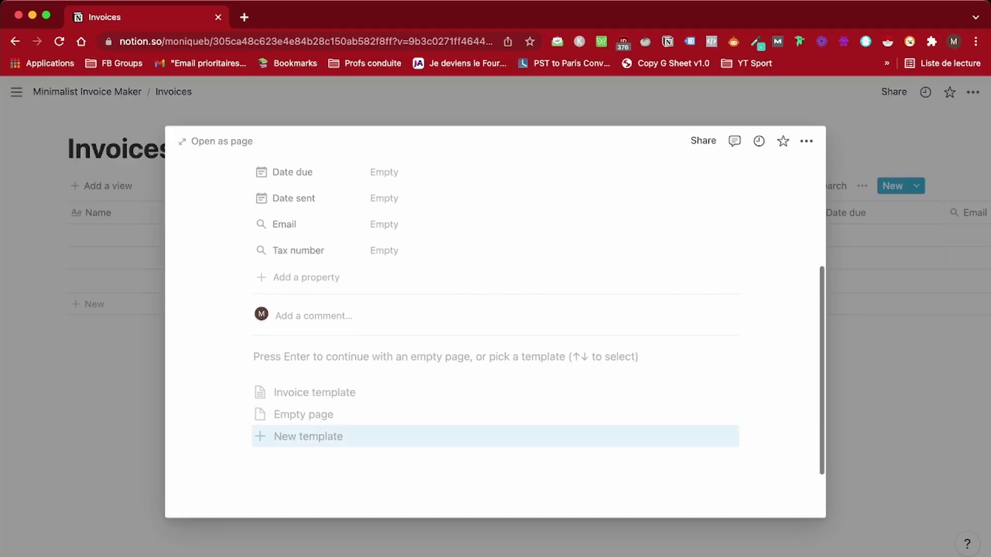
pyautogui.press('Up')
pyautogui.press('Up')
pyautogui.press('Escape')
pyautogui.press('Escape')
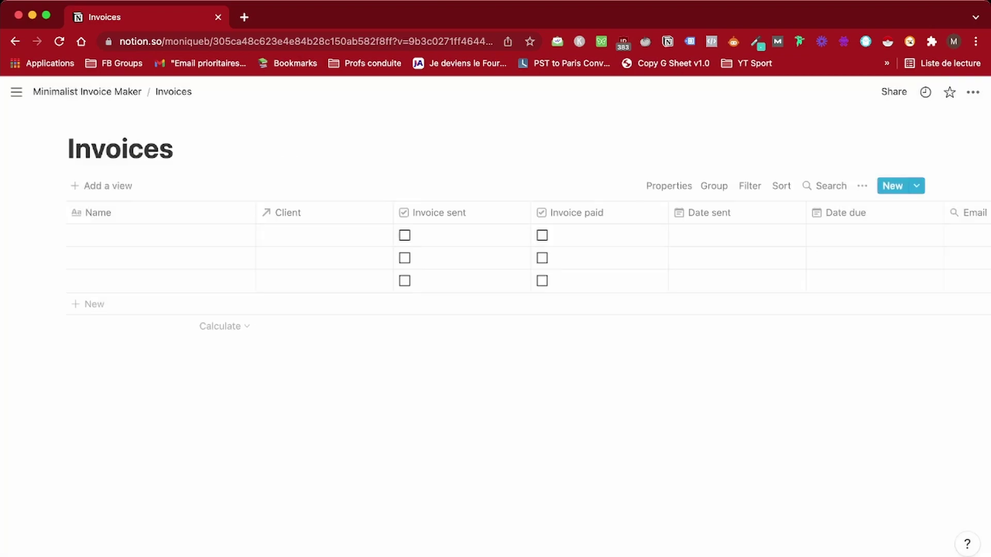
pyautogui.click(58, 235)
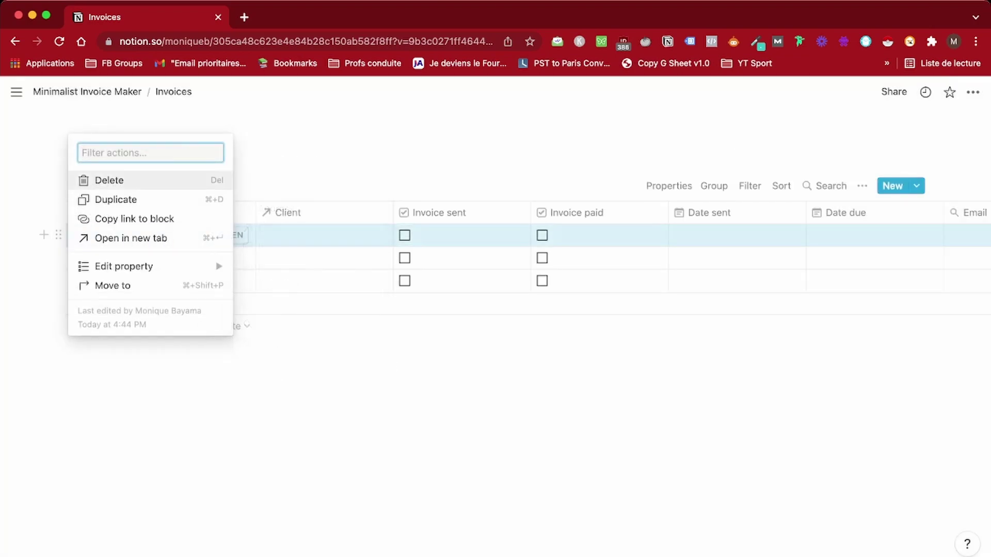
pyautogui.click(106, 179)
pyautogui.click(58, 235)
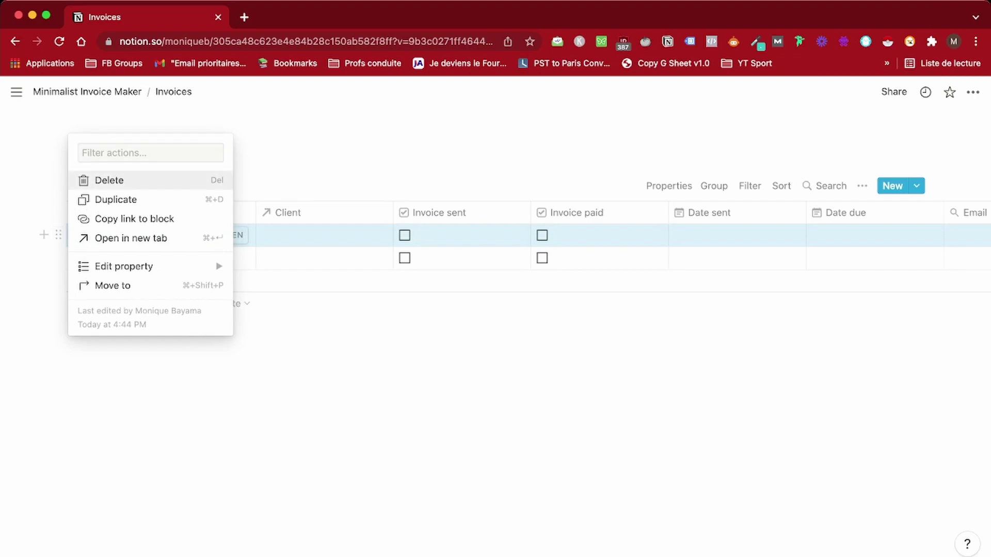
pyautogui.click(108, 179)
pyautogui.click(108, 179)
# Go to the Clients database and delete its extra empty rows
pyautogui.click(87, 91)
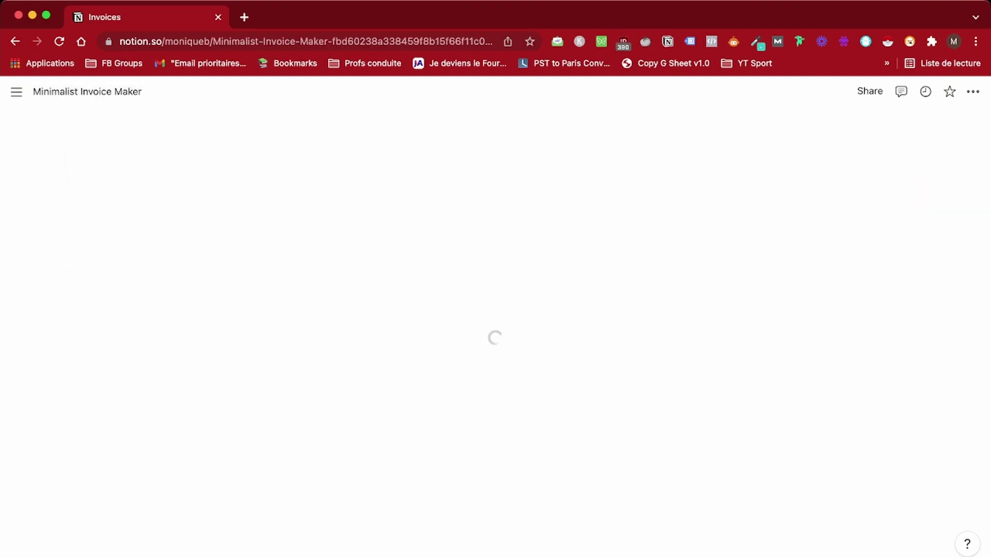
pyautogui.click(274, 254)
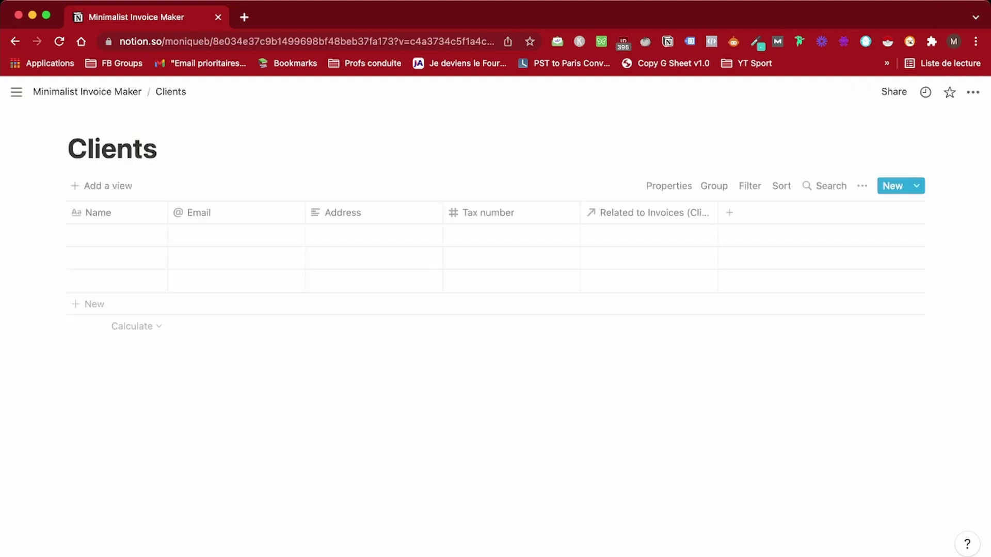
pyautogui.click(59, 236)
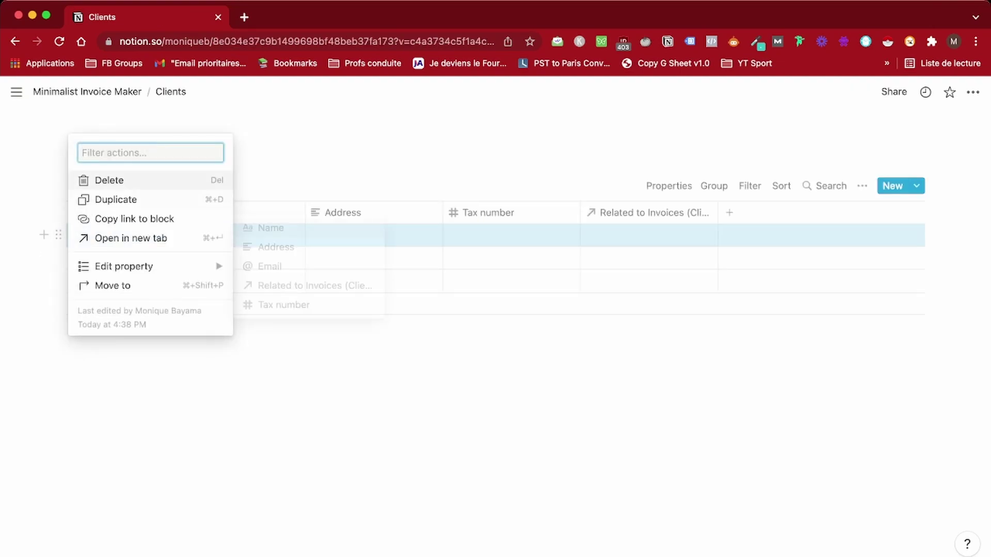
pyautogui.click(107, 179)
pyautogui.click(58, 236)
pyautogui.click(107, 179)
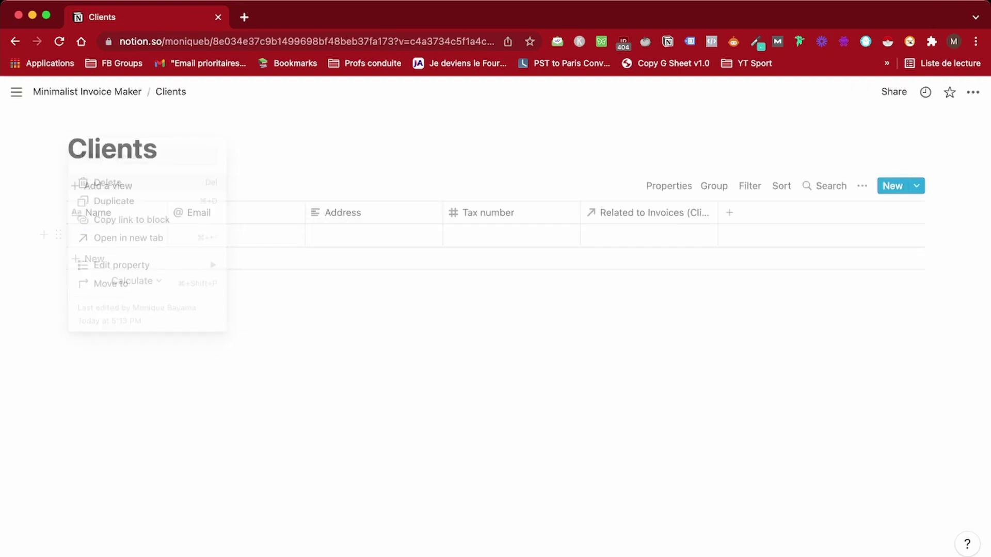
# Fill in client 'Test' with the client's e-mail, postal address and tax number
pyautogui.write('Test')
pyautogui.click(236, 235)
pyautogui.press('Escape')
pyautogui.click(373, 235)
pyautogui.click(511, 235)
pyautogui.write('12345')
# Create a related invoice 'Devis Test - December' linked to client Test
pyautogui.click(649, 235)
pyautogui.click(956, 232)
pyautogui.click(95, 259)
pyautogui.write('Devis Test - December')
pyautogui.press('Tab')
pyautogui.press('Return')
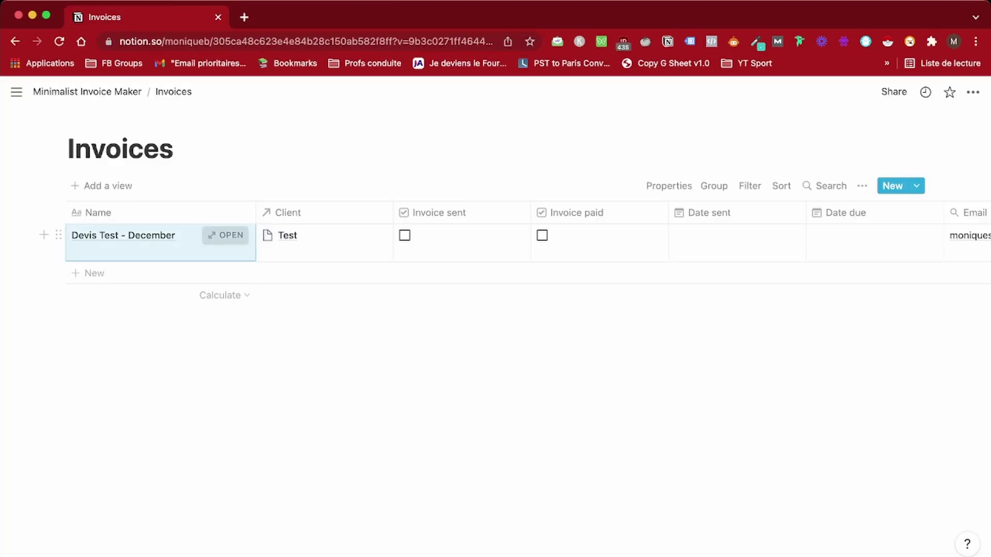
# In the invoice, add Service 1 with quantity 2 at rate 50
pyautogui.click(224, 236)
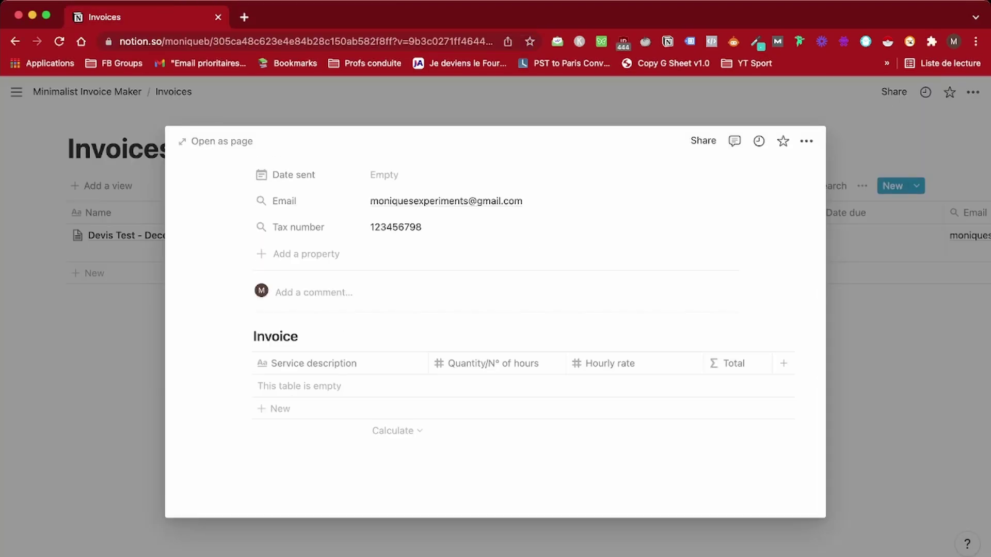
pyautogui.click(279, 409)
pyautogui.write('2')
pyautogui.press('Tab')
pyautogui.write('50')
pyautogui.click(279, 408)
# Add Service 2 (5 × 50) and Service 3 (2 × 50) line items
pyautogui.write('Service 2')
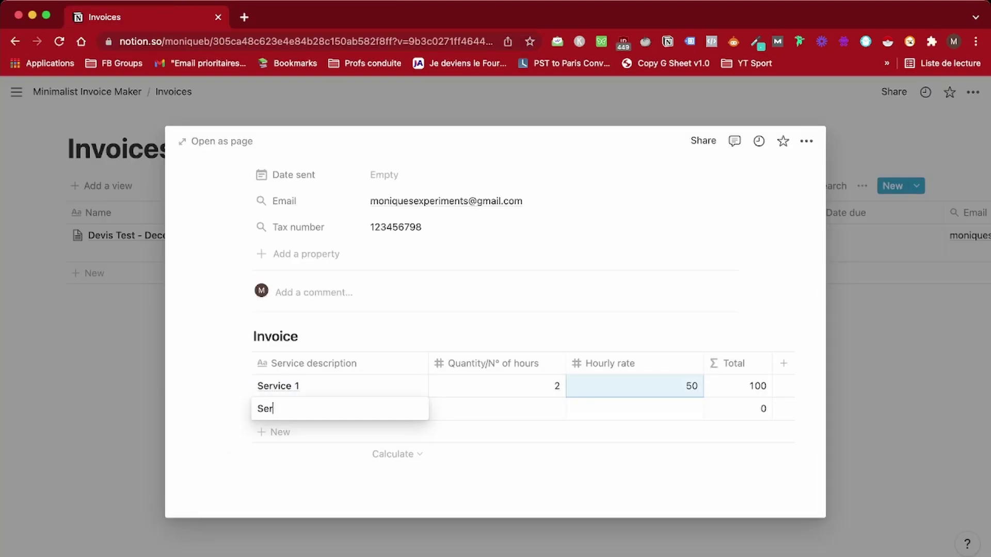
pyautogui.press('Tab')
pyautogui.write('5')
pyautogui.press('Tab')
pyautogui.write('50')
pyautogui.press('Return')
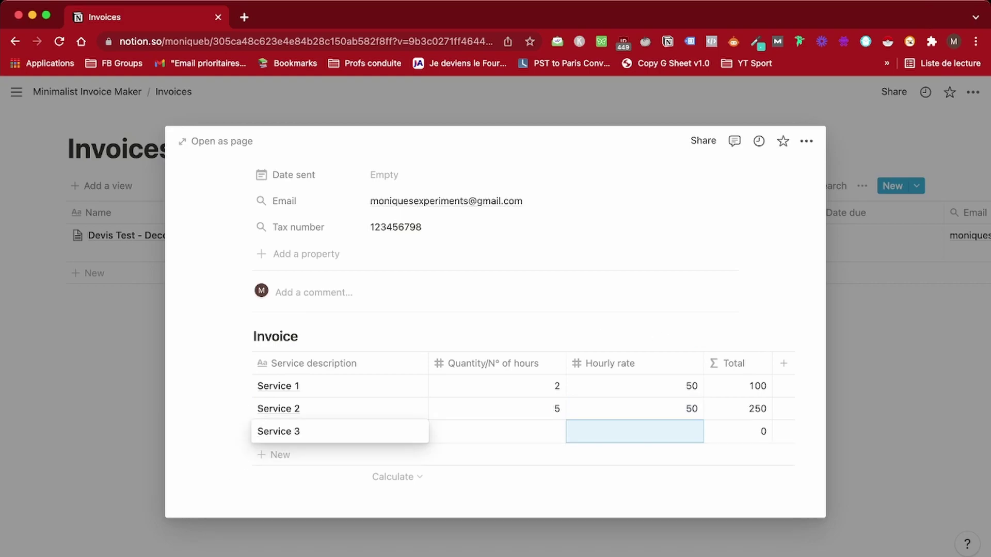
pyautogui.press('Tab')
pyautogui.write('2')
pyautogui.press('Tab')
pyautogui.write('50')
# Show Sum footers for totals and quantities, and set the due date to January 2, 2022
pyautogui.scroll(-1, 516, 336)
pyautogui.click(749, 431)
pyautogui.click(666, 310)
pyautogui.click(535, 431)
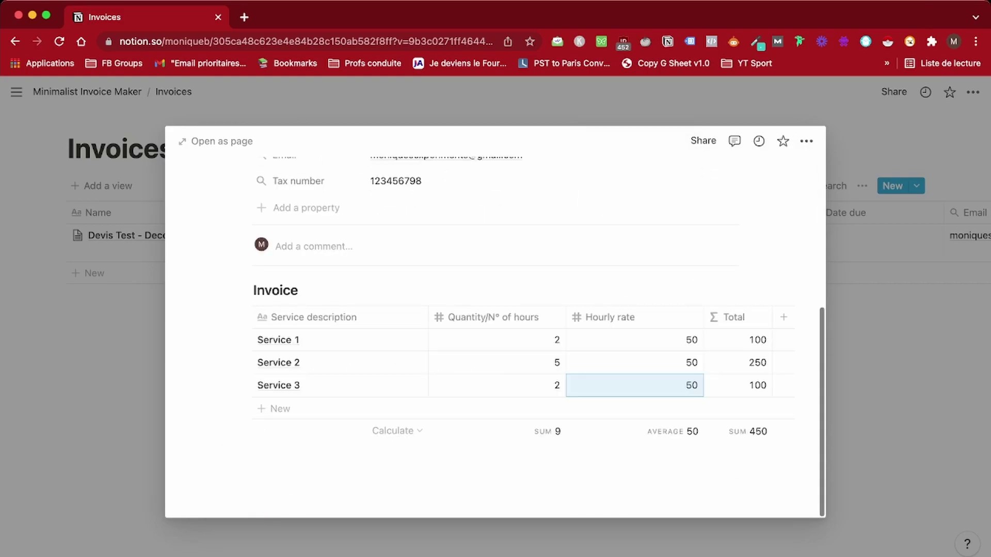
pyautogui.press('Escape')
pyautogui.click(764, 243)
pyautogui.press('Escape')
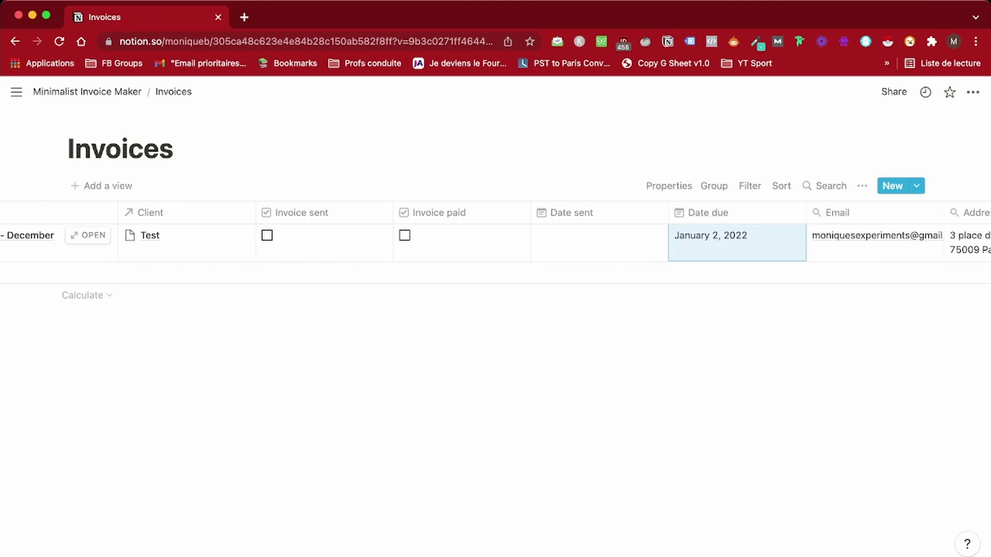
# Add an 'Invoice number' text property and move it right after Client
pyautogui.hscroll(-5, 516, 243)
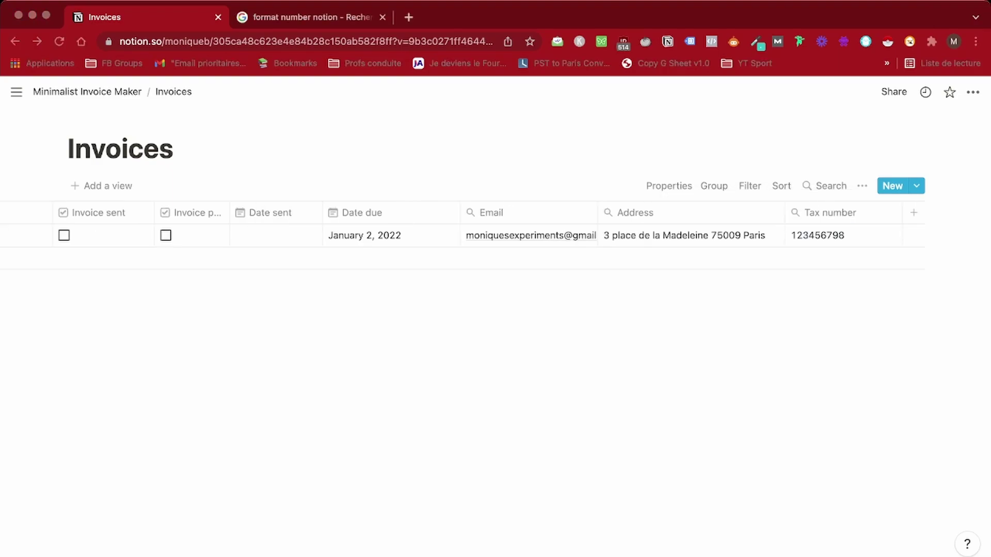
pyautogui.click(914, 213)
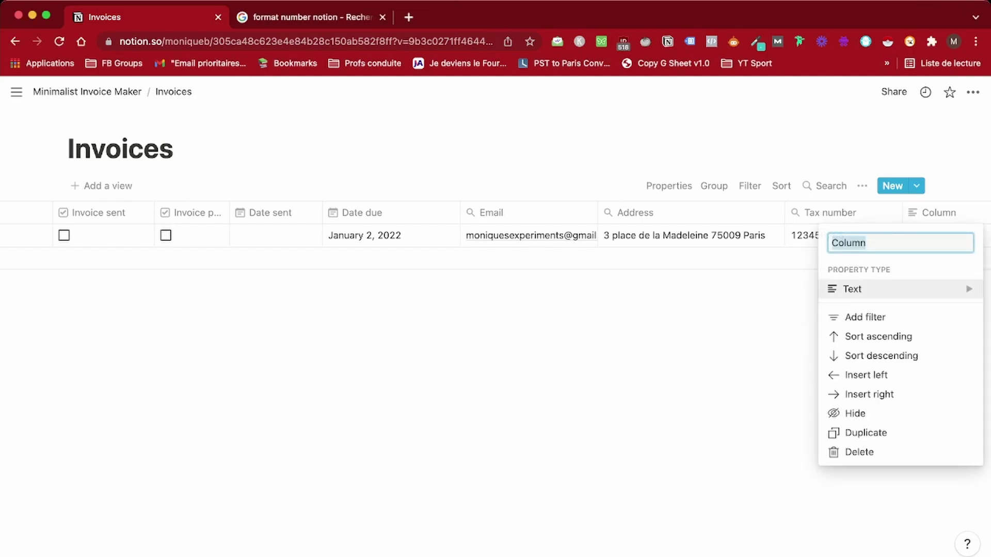
pyautogui.click(866, 243)
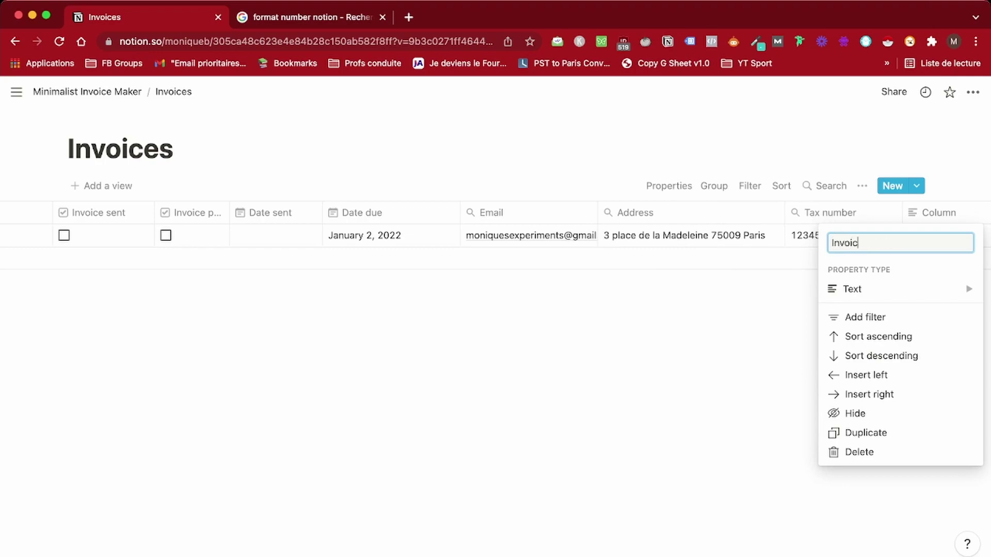
pyautogui.write('Invoice number')
pyautogui.press('Return')
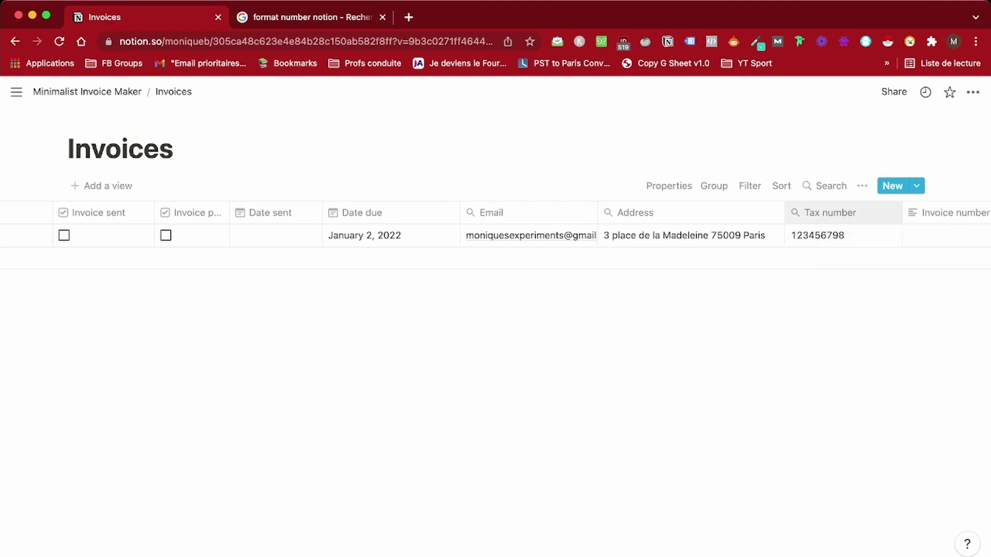
pyautogui.moveTo(945, 213); pyautogui.dragTo(82, 212)
# Give the sample invoice number 000001 and narrow the Client and Invoice sent columns
pyautogui.hscroll(-10, 362, 235)
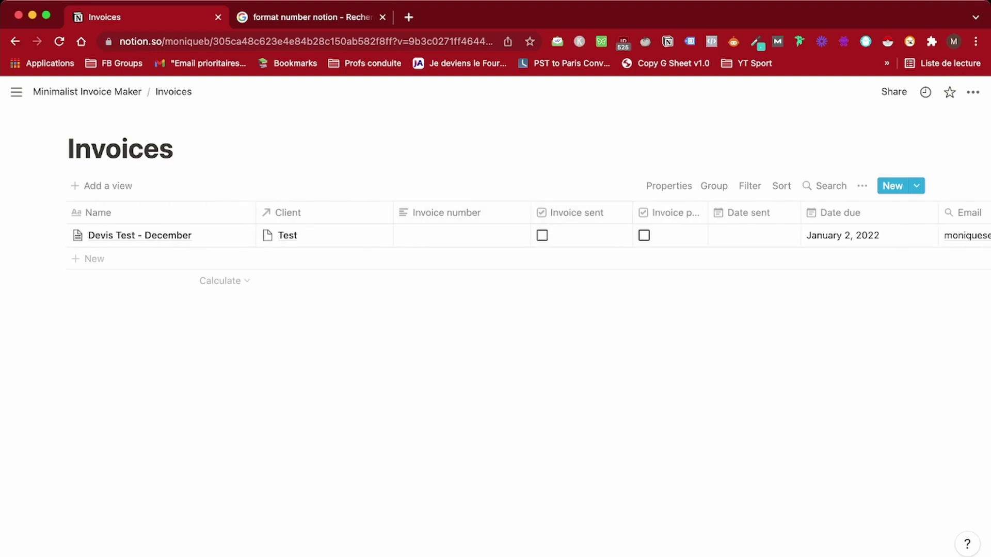
pyautogui.click(465, 235)
pyautogui.write('0000')
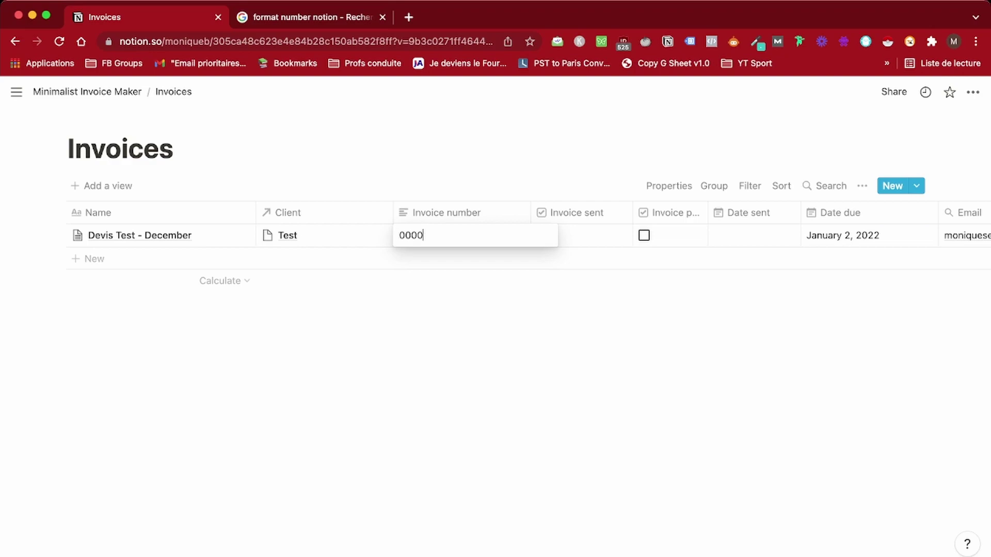
pyautogui.write('01')
pyautogui.press('Return')
pyautogui.press('Escape')
pyautogui.moveTo(394, 213); pyautogui.dragTo(355, 212)
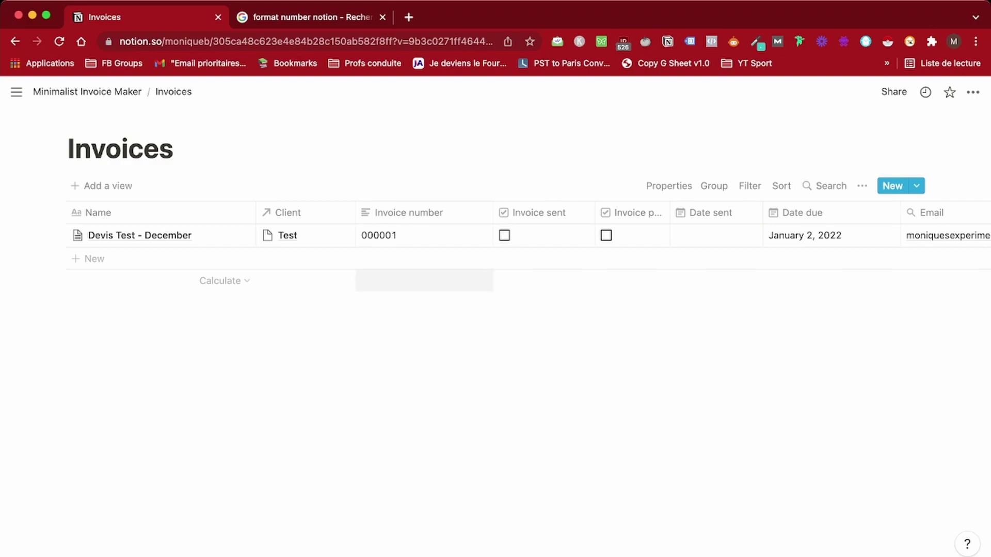
pyautogui.moveTo(594, 213); pyautogui.dragTo(578, 213)
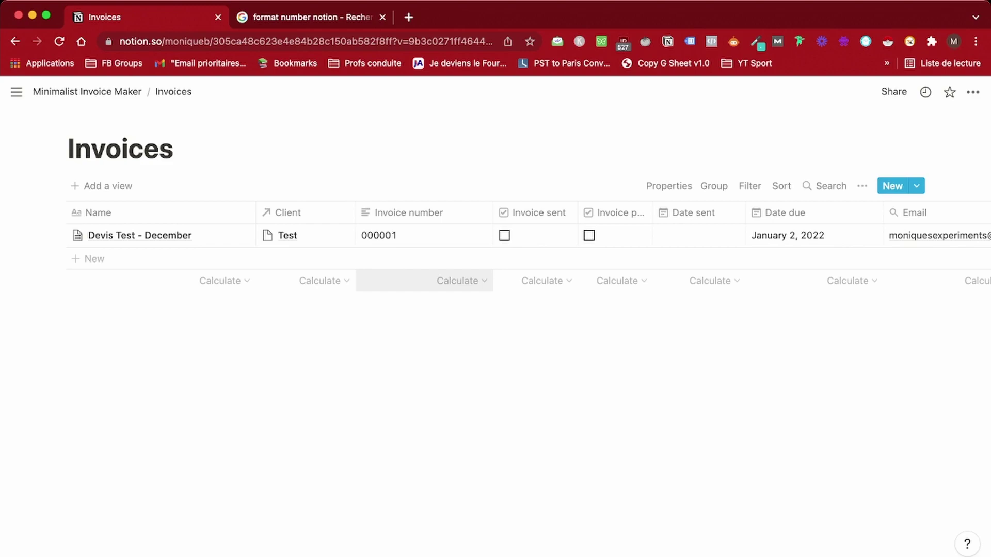
pyautogui.click(539, 306)
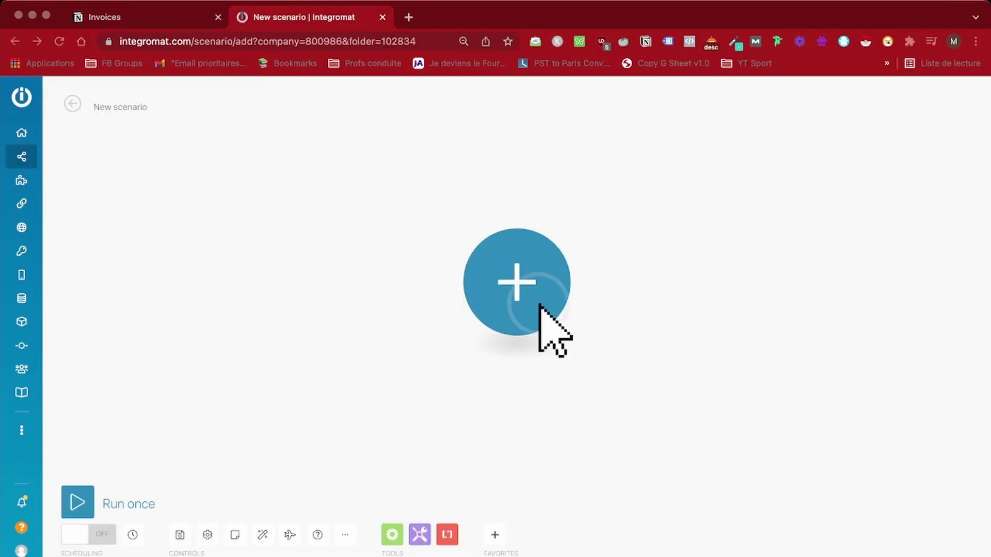
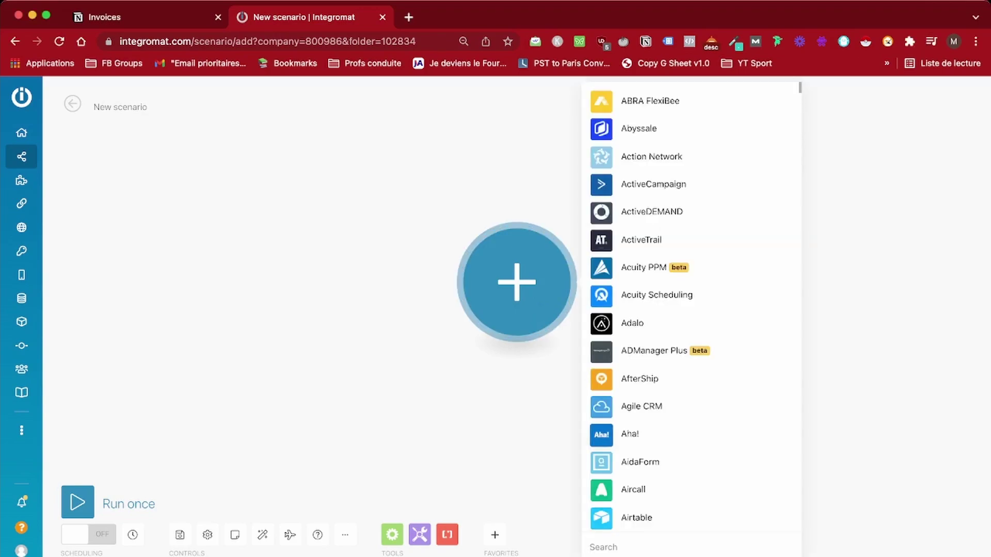
# Add a Notion Watch Database Items trigger to the scenario
pyautogui.write('on')
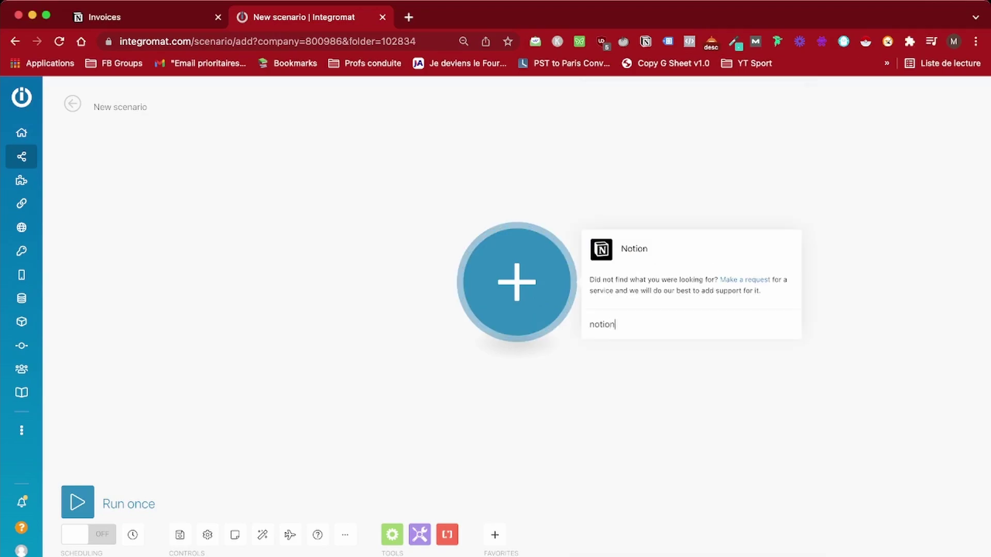
pyautogui.press('Return')
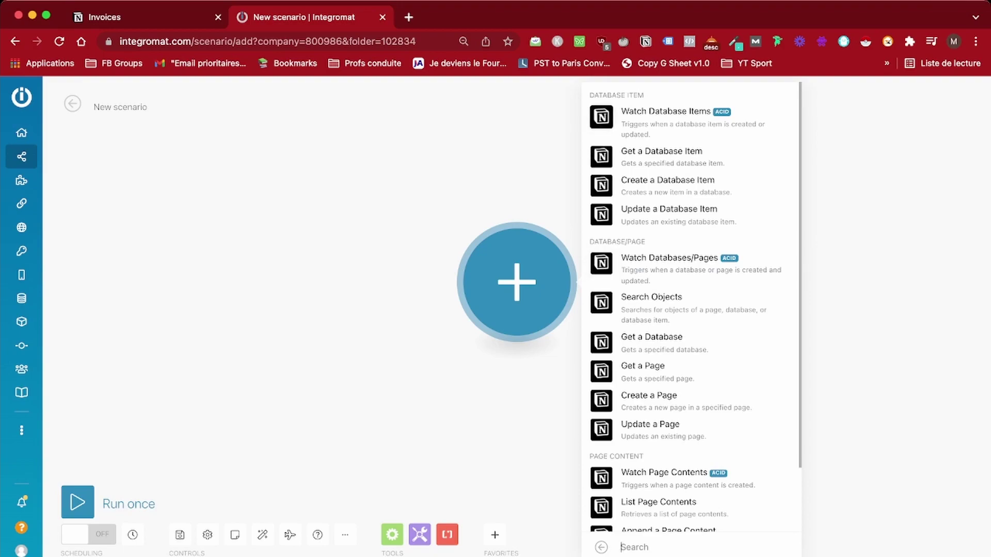
pyautogui.press('Return')
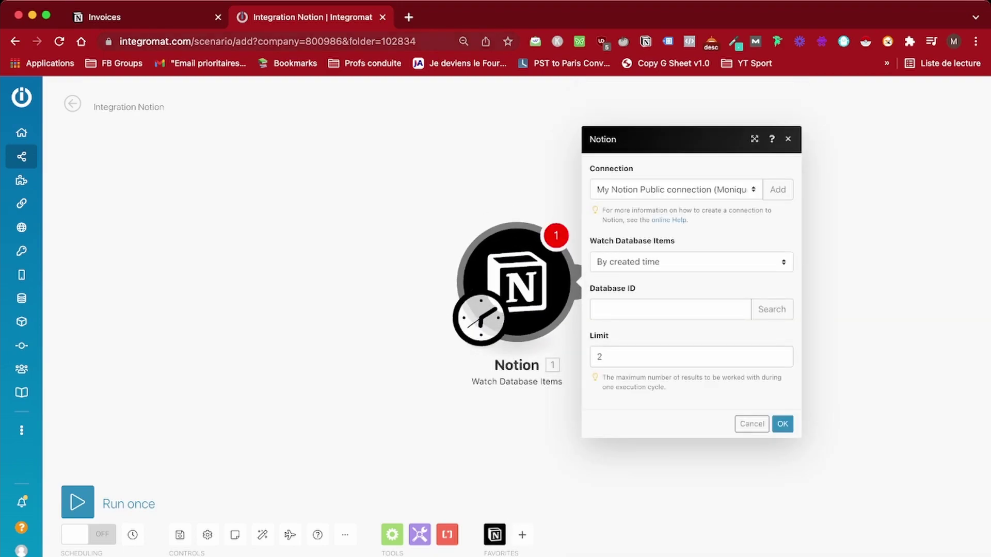
# Copy the Invoices database ID from the Notion page URL into the Database ID field
pyautogui.hotkey('ctrl', 'shift', 'Tab')
pyautogui.press('super+l')
pyautogui.doubleClick(360, 41)
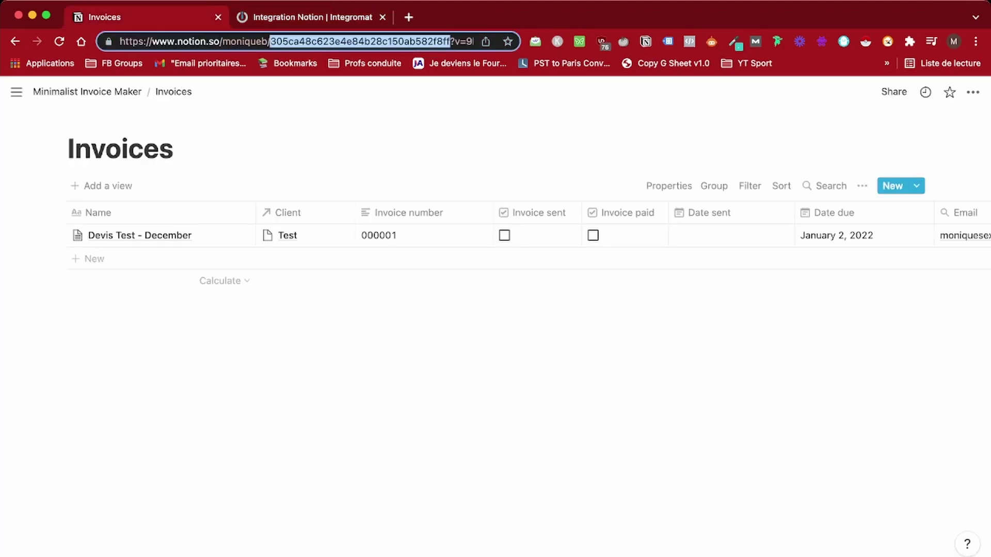
pyautogui.press('super+c')
pyautogui.hotkey('ctrl', 'Tab')
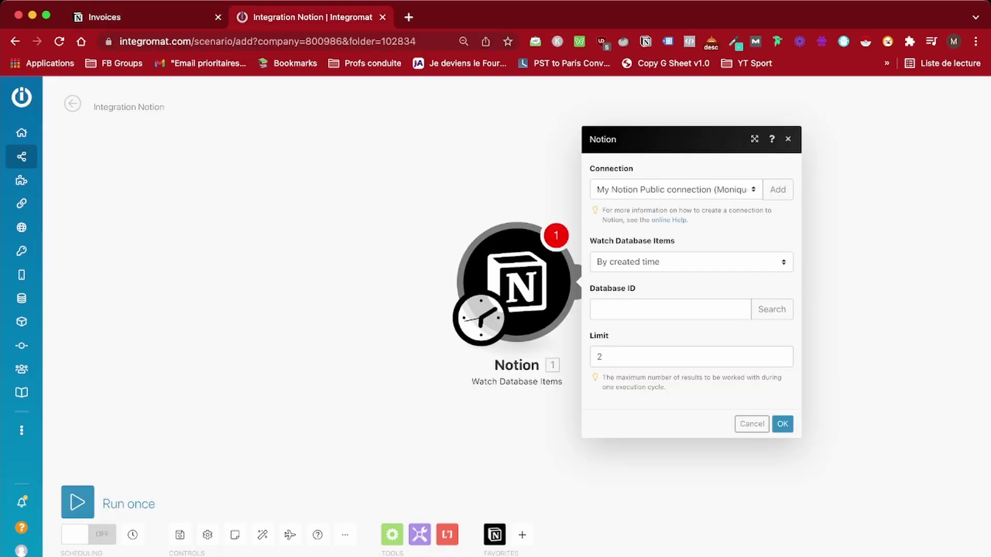
pyautogui.click(670, 309)
pyautogui.press('super+v')
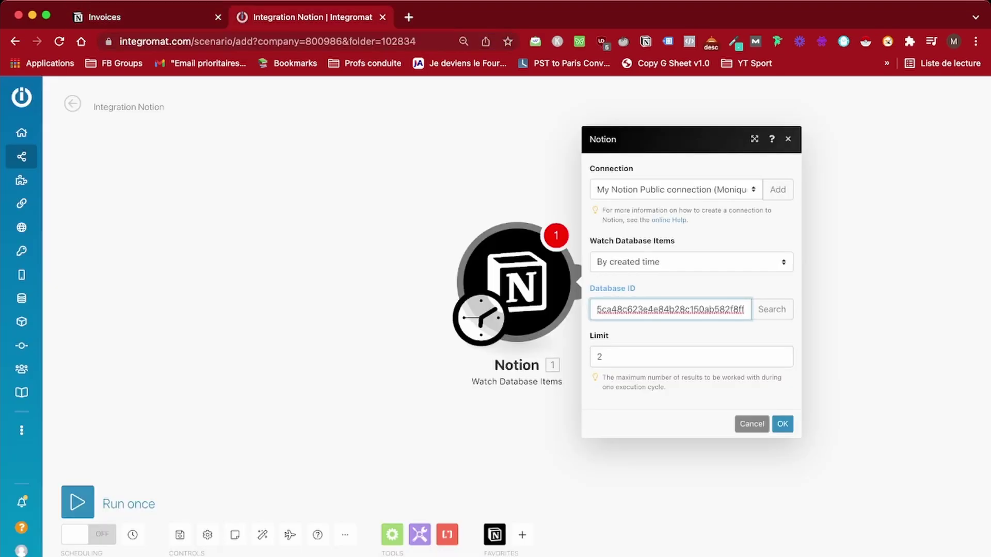
# Watch items by updated time with a limit of 1 and confirm the module
pyautogui.click(691, 262)
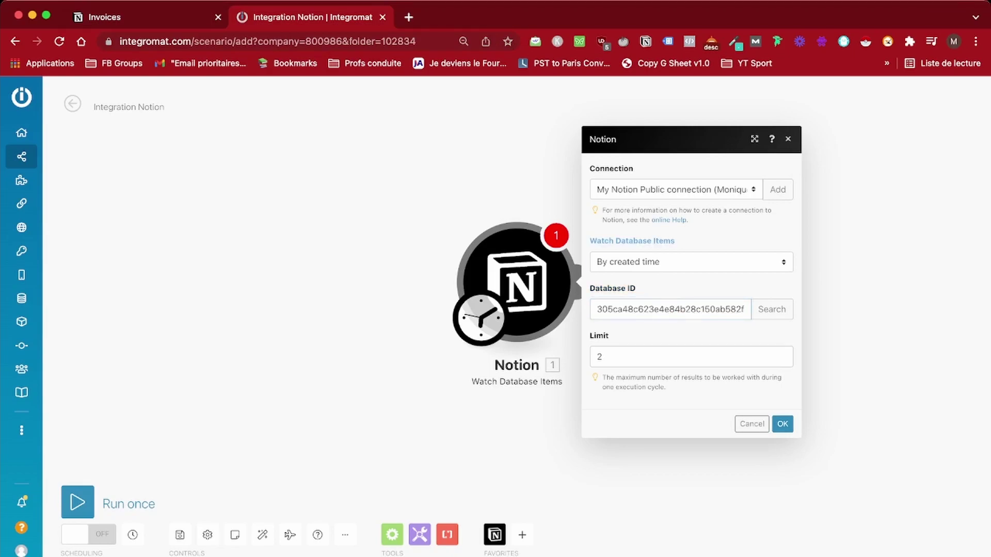
pyautogui.press('Down')
pyautogui.click(691, 357)
pyautogui.press('BackSpace')
pyautogui.write('1')
pyautogui.press('Return')
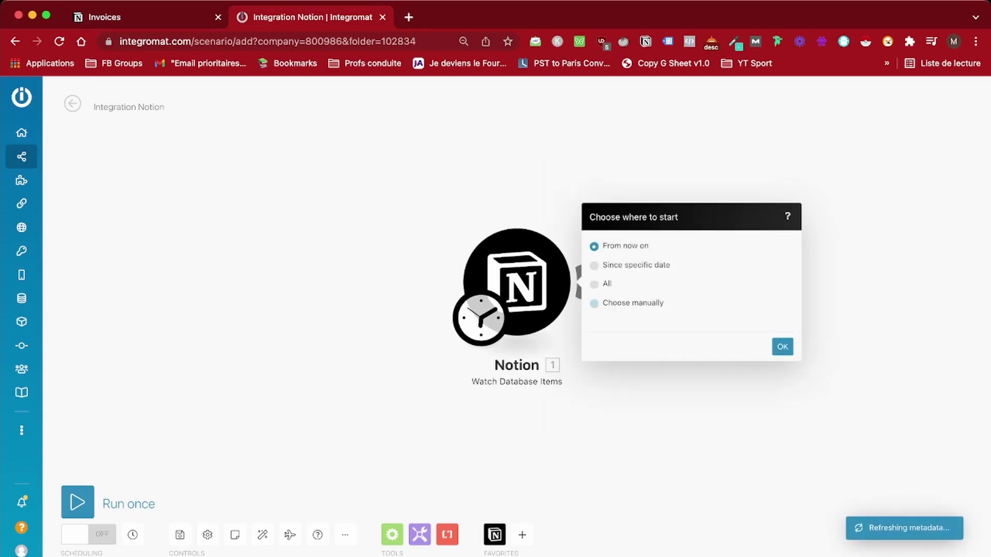
# Start the trigger manually from the Devis Test - December item
pyautogui.click(594, 286)
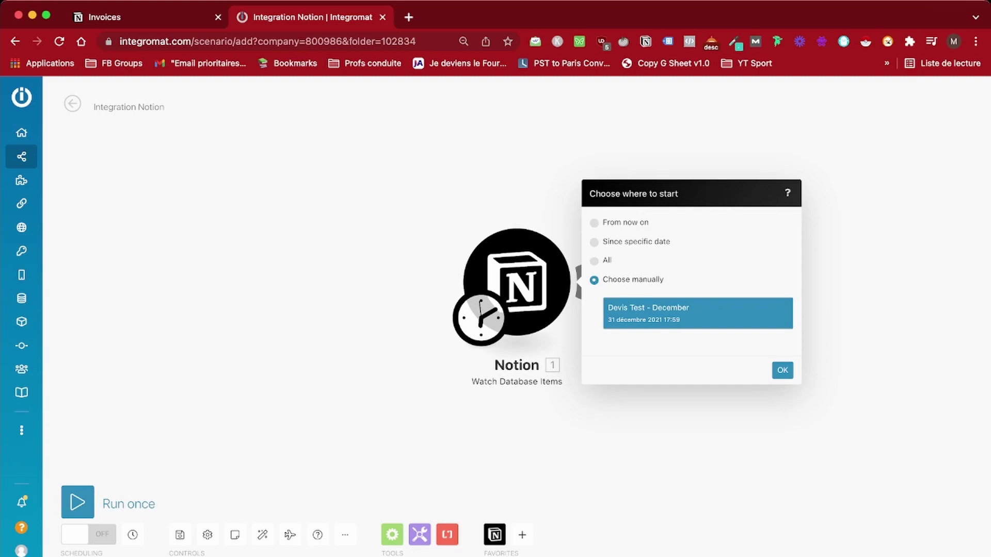
pyautogui.click(783, 370)
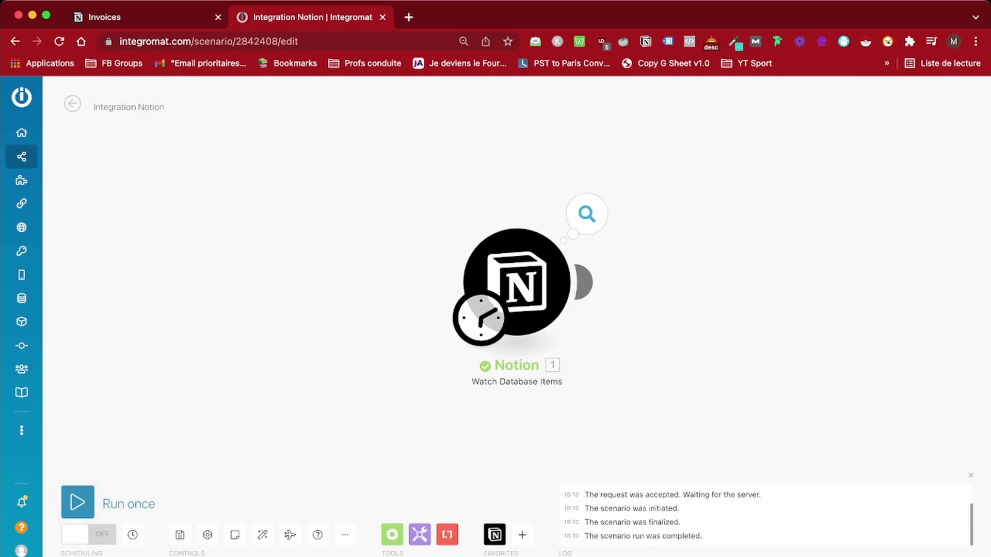
pyautogui.click(587, 214)
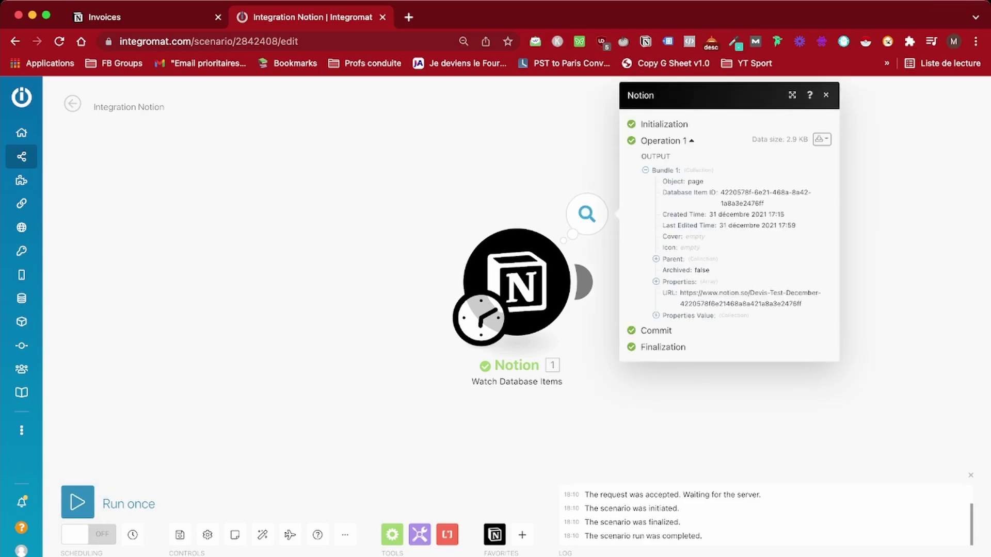
pyautogui.click(656, 316)
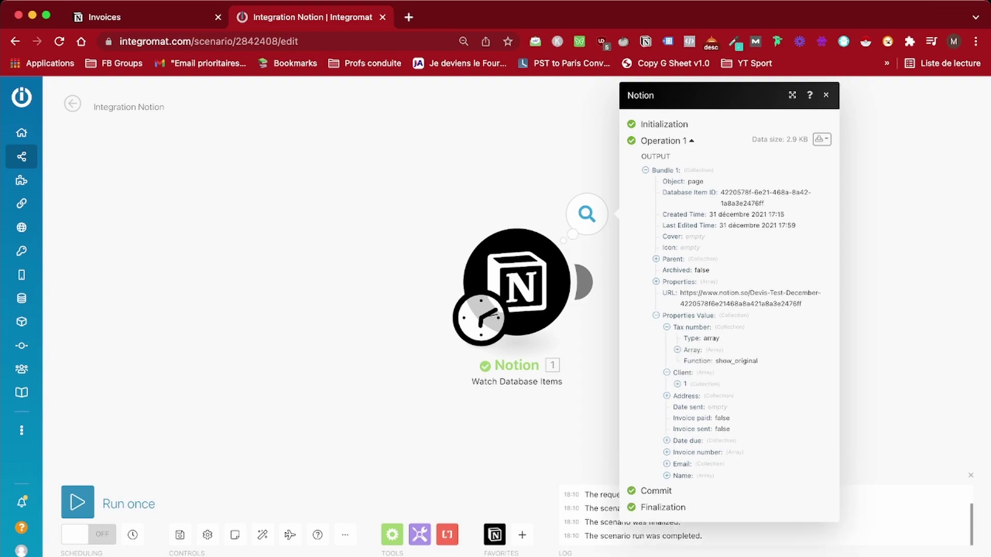
pyautogui.click(677, 350)
pyautogui.click(688, 362)
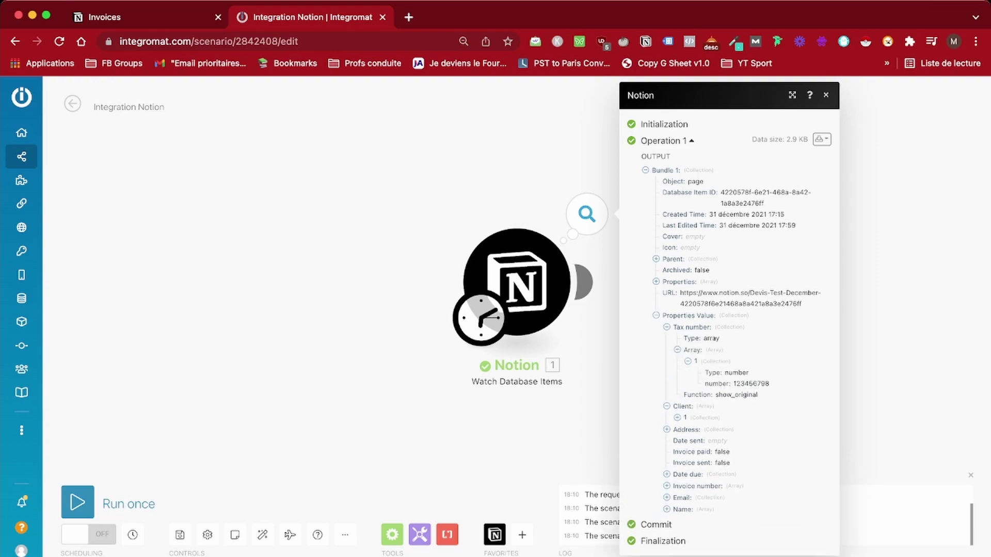
pyautogui.click(667, 406)
pyautogui.click(667, 418)
pyautogui.click(677, 441)
pyautogui.click(688, 452)
pyautogui.click(699, 475)
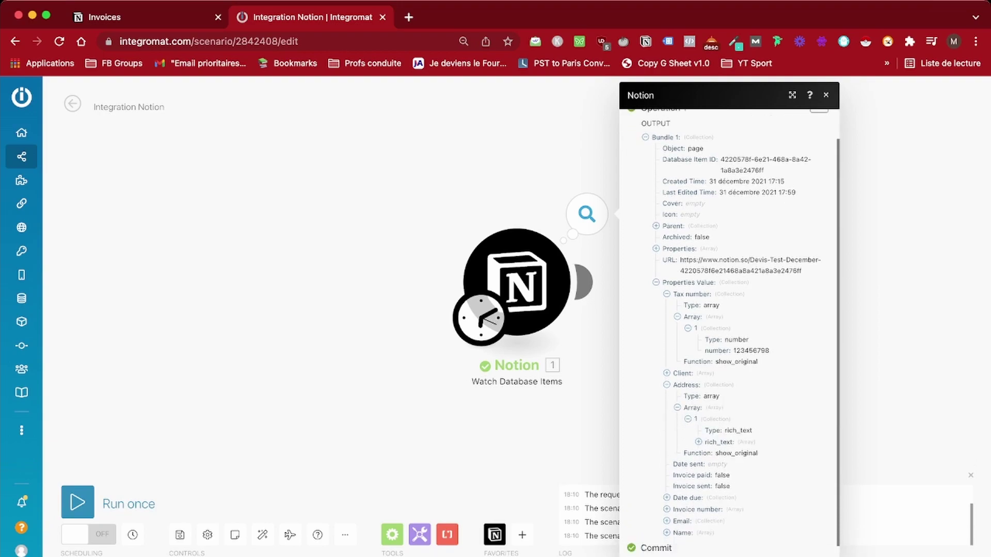
pyautogui.scroll(-2, 709, 465)
pyautogui.click(709, 436)
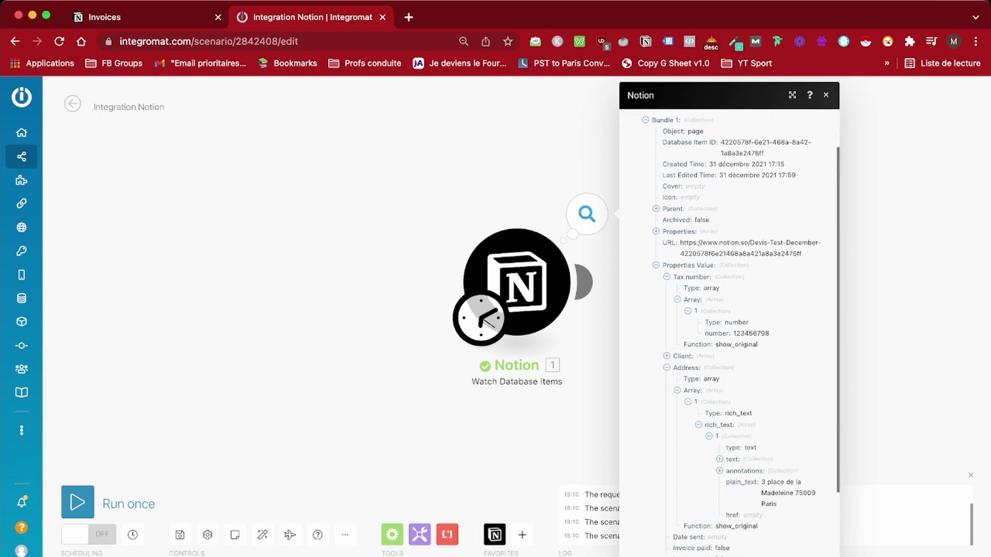
pyautogui.click(719, 460)
pyautogui.scroll(-5, 728, 321)
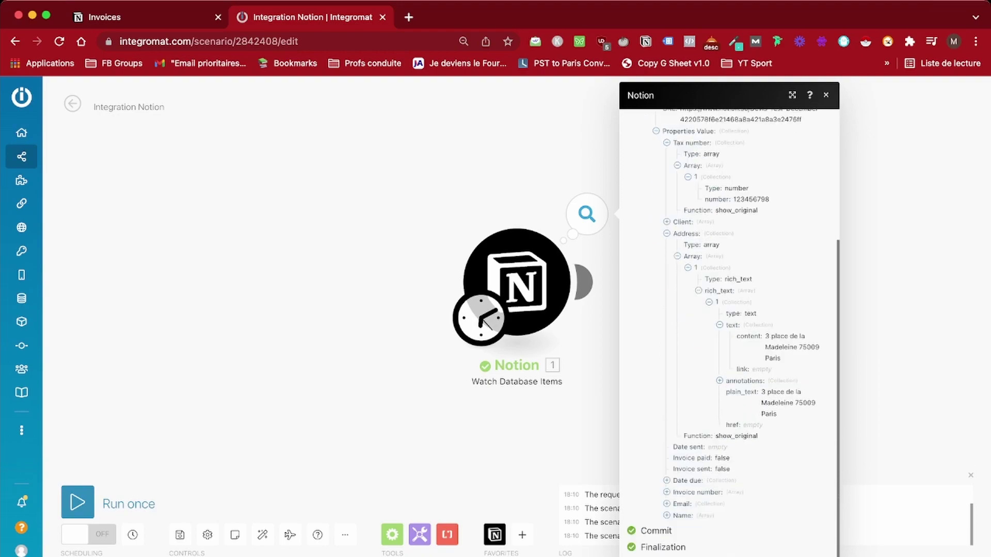
pyautogui.scroll(6, 728, 320)
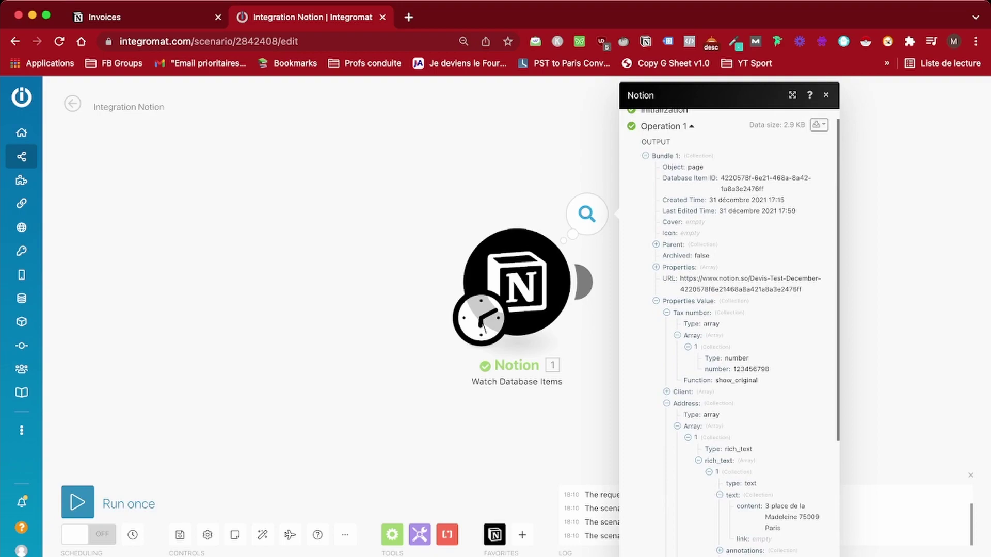
pyautogui.doubleClick(741, 289)
pyautogui.click(741, 289)
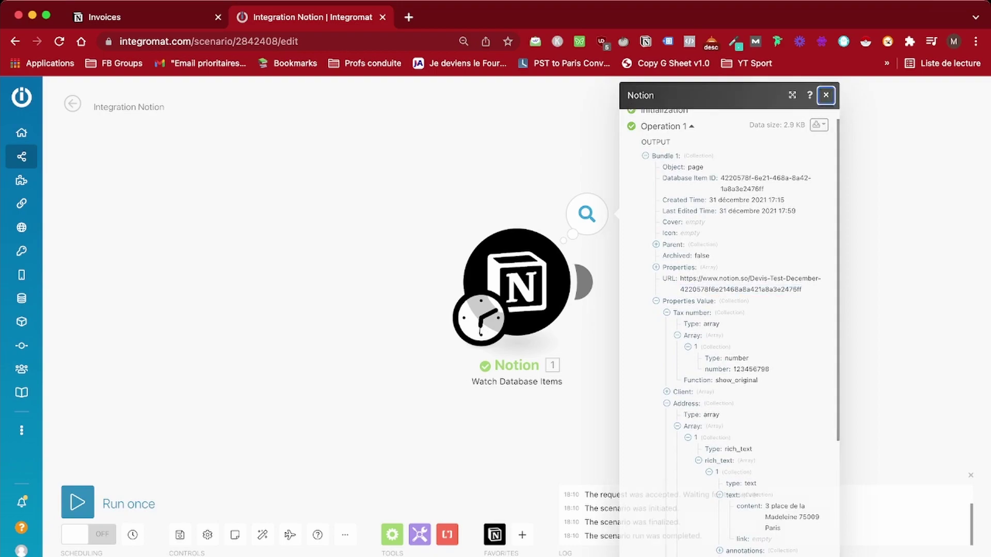
pyautogui.click(825, 95)
pyautogui.click(587, 214)
pyautogui.doubleClick(741, 303)
pyautogui.doubleClick(740, 304)
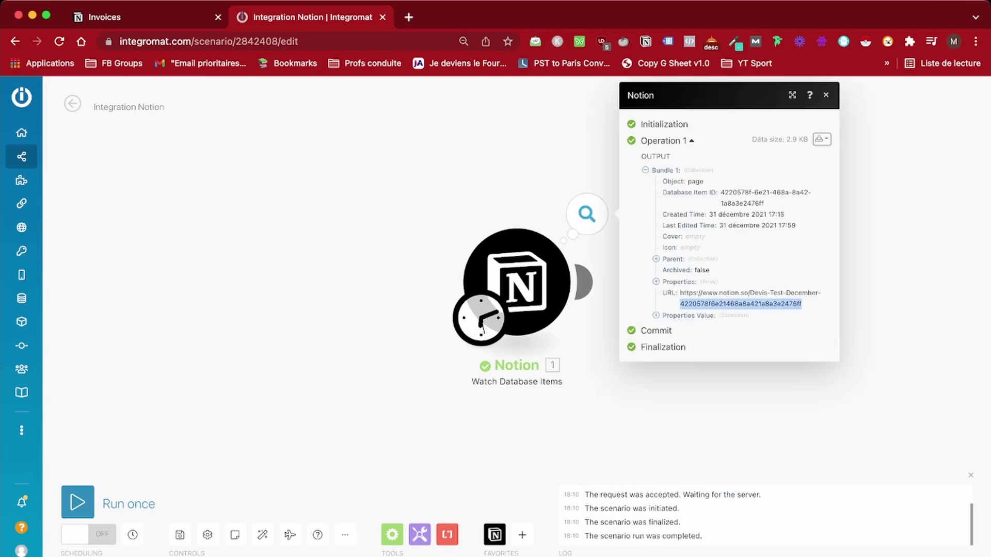
pyautogui.press('Escape')
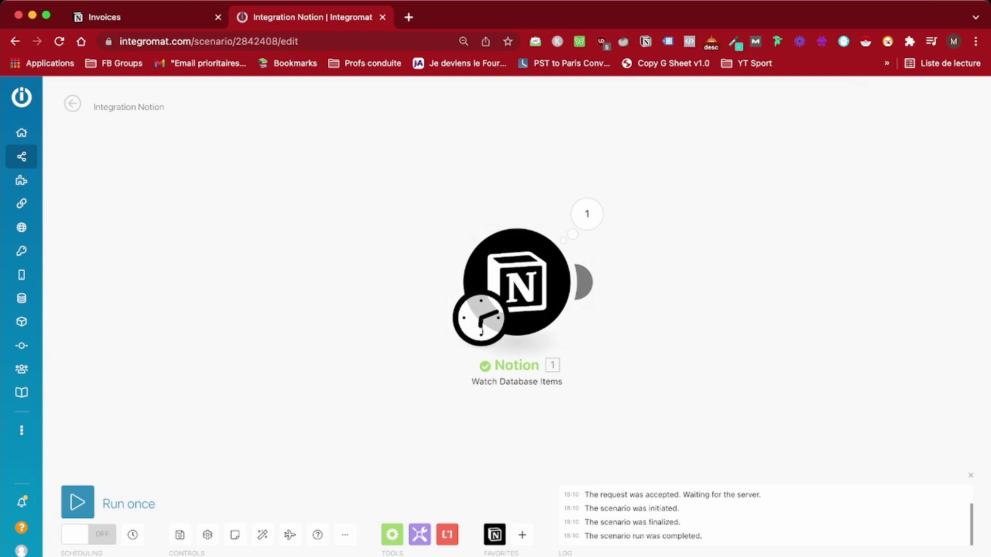
# Add a Text parser Match pattern module after the Notion trigger
pyautogui.click(586, 282)
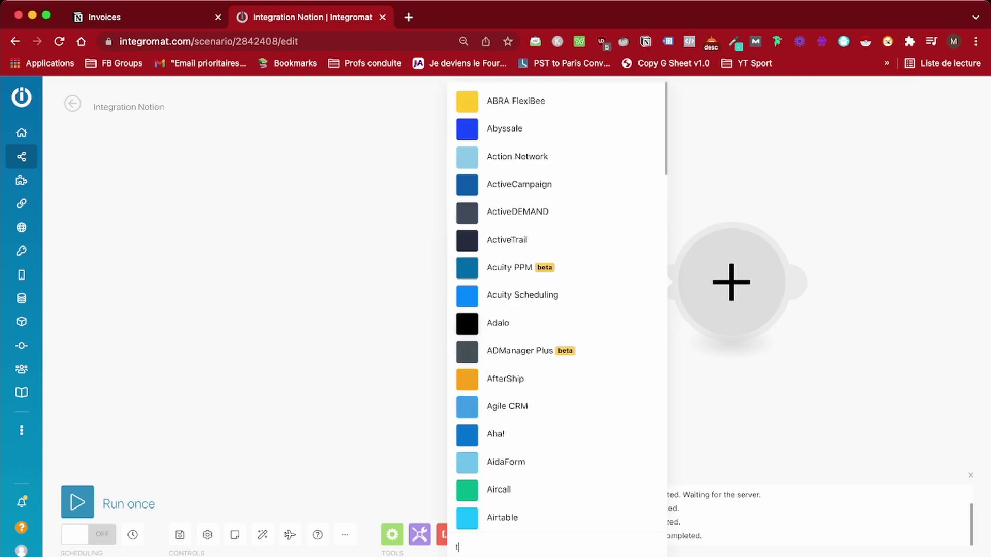
pyautogui.write('te')
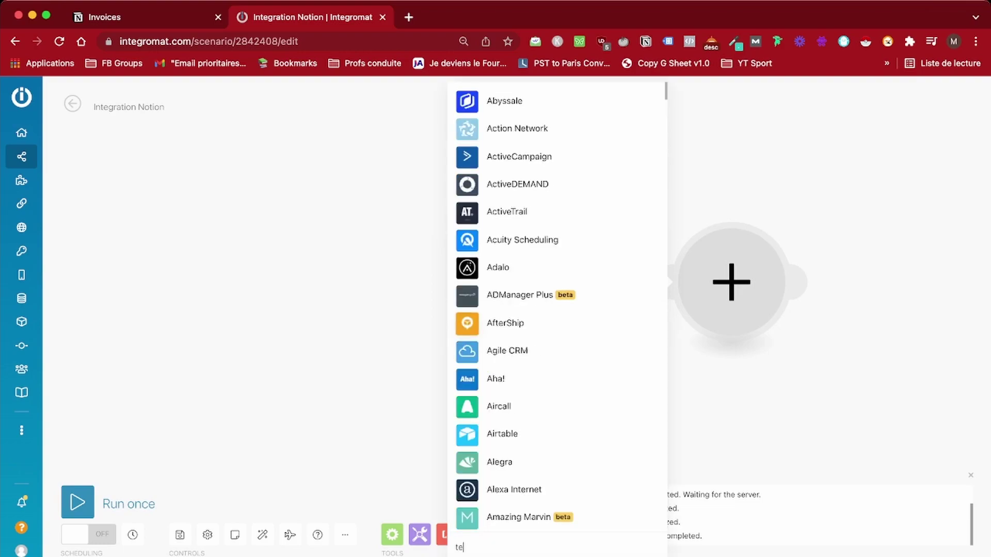
pyautogui.write('xt')
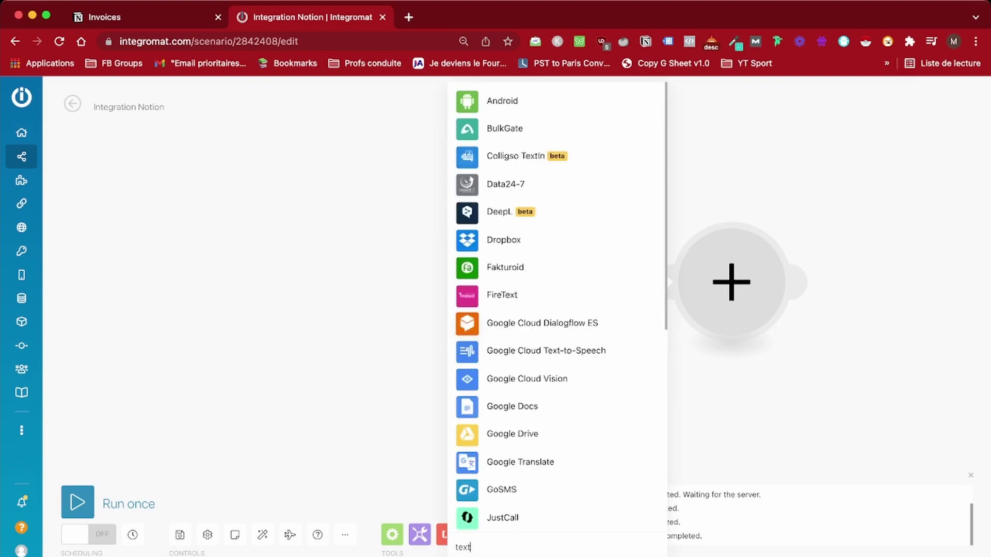
pyautogui.write(' p')
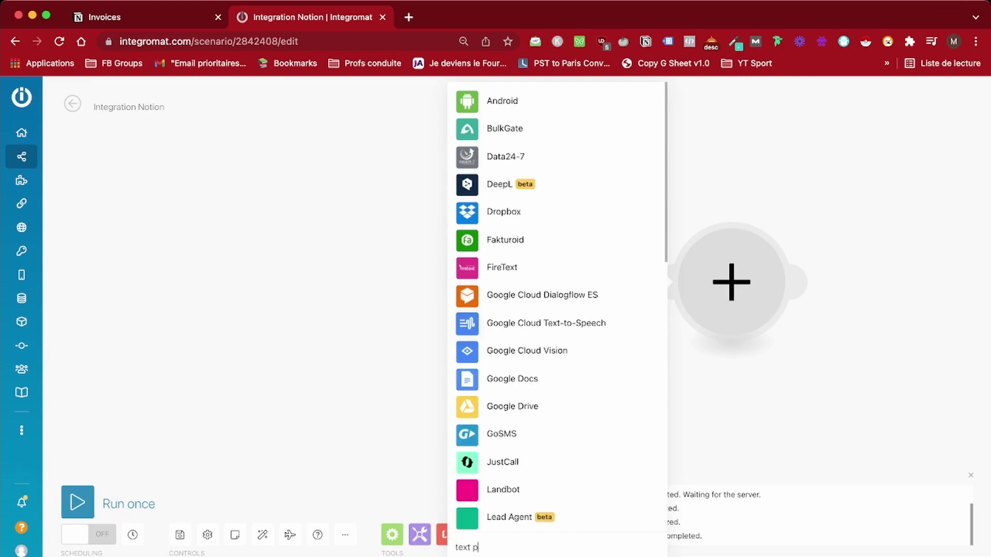
pyautogui.write('arser')
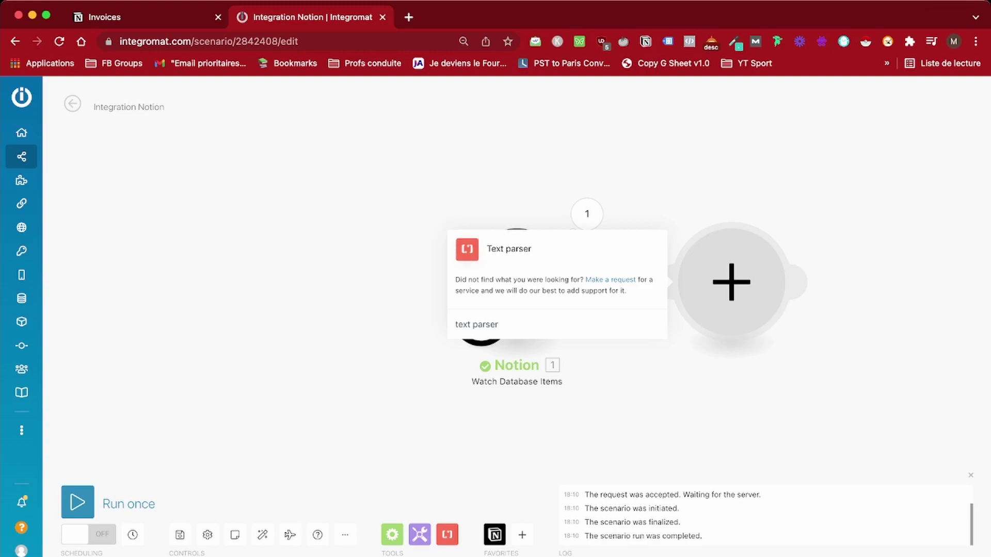
pyautogui.press('Return')
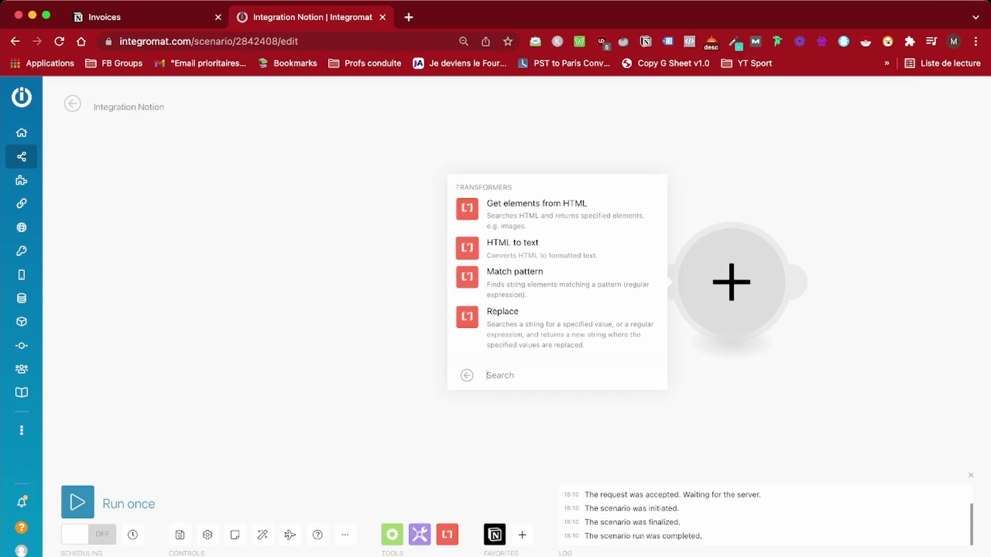
pyautogui.press('Return')
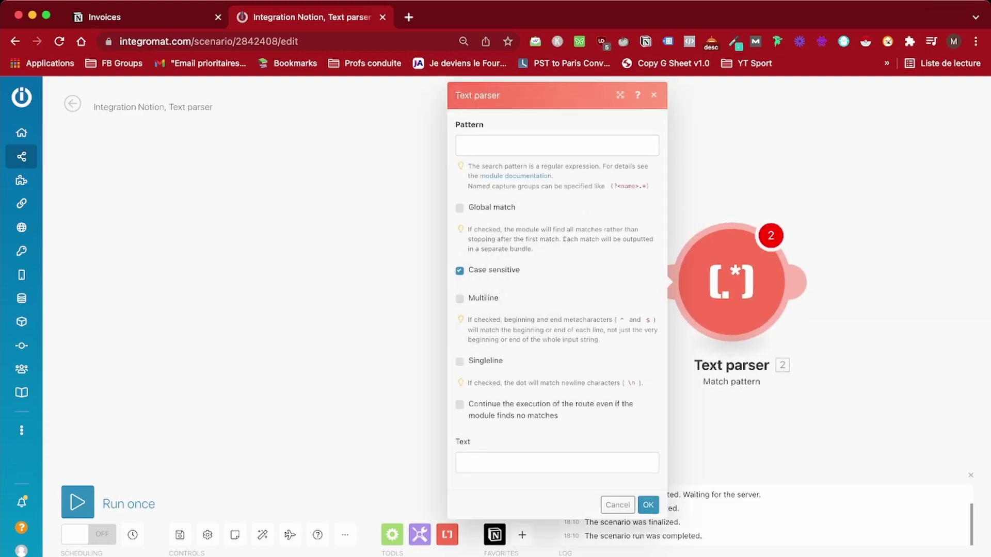
# Set the pattern to ([a-zA-Z0-9]{32}) applied to the Notion item's URL, and save
pyautogui.click(557, 145)
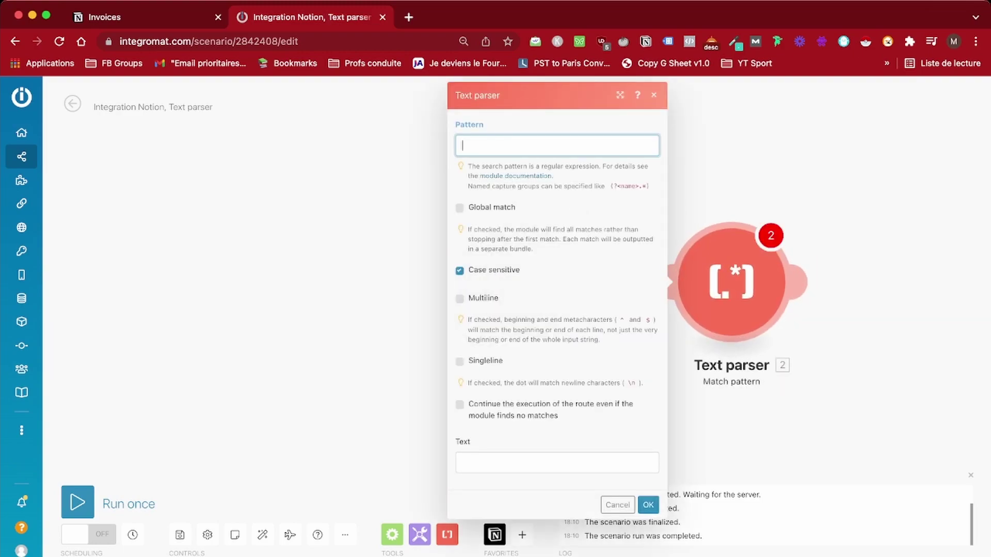
pyautogui.write('([a-zA-Z0-9]{32})')
pyautogui.click(557, 462)
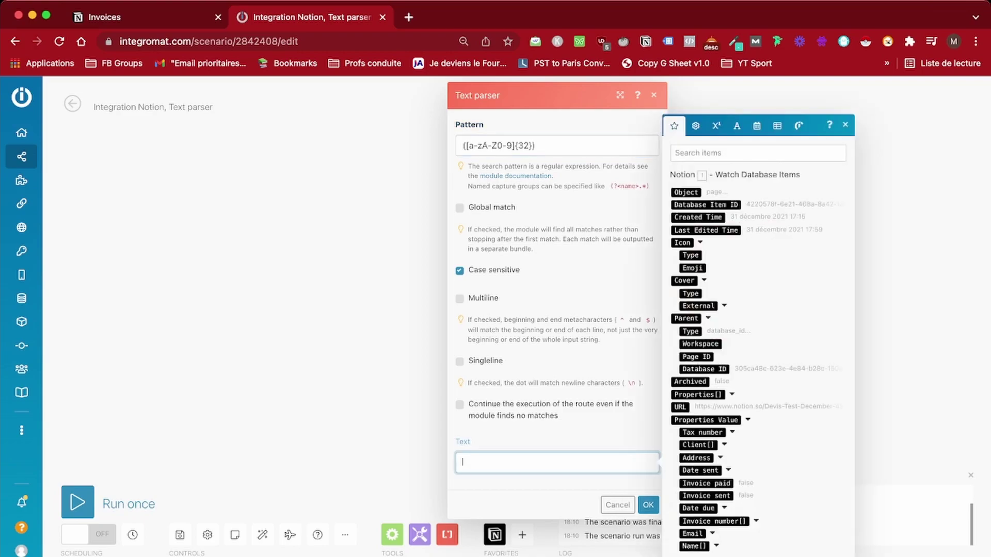
pyautogui.click(680, 407)
pyautogui.click(648, 506)
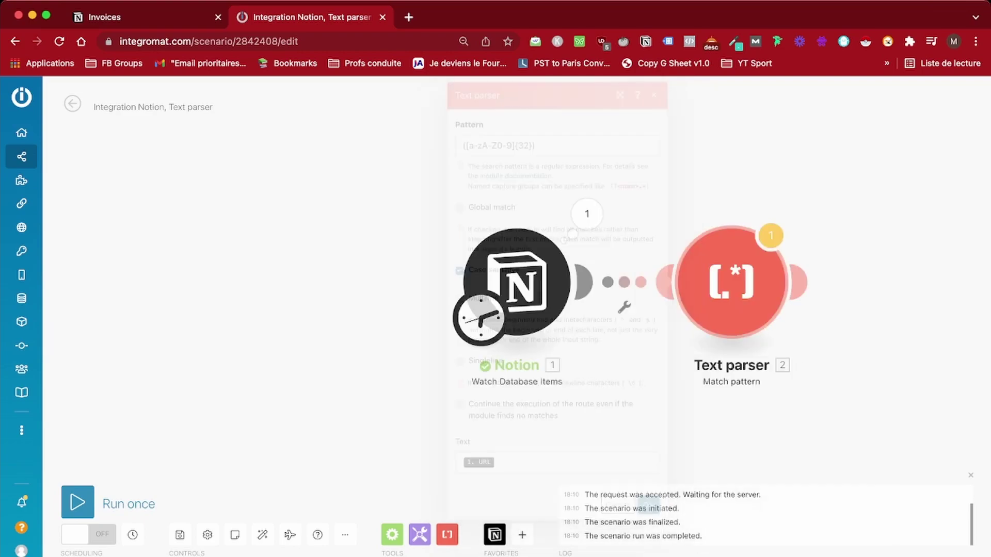
# Add an 'Invoice sent' filter requiring Properties Value: Invoice sent equal to true
pyautogui.click(624, 307)
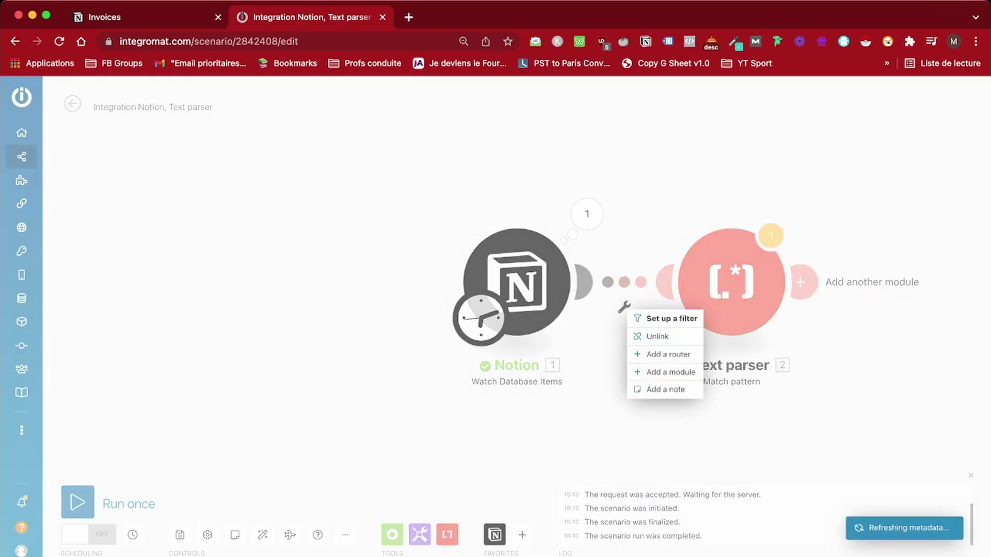
pyautogui.click(668, 318)
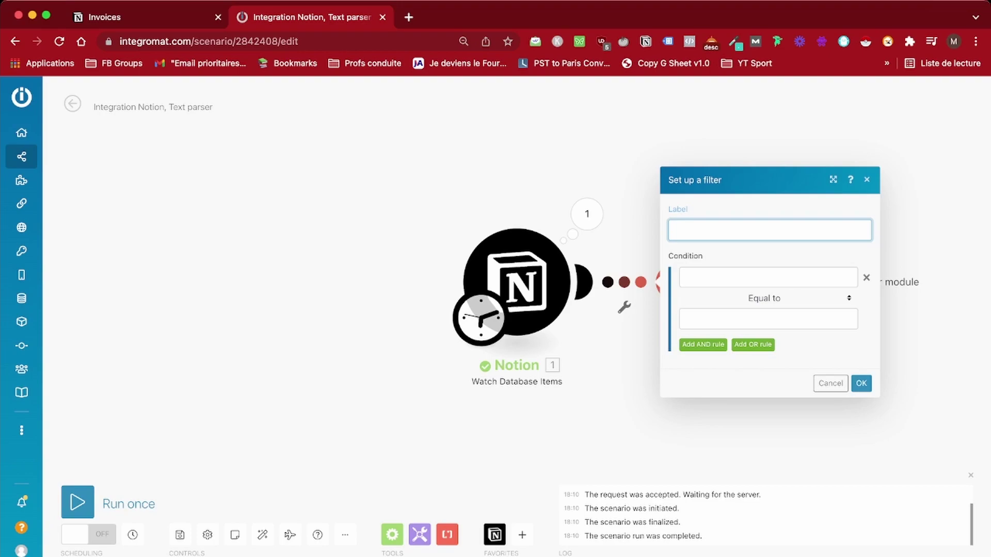
pyautogui.write('Invoice sent')
pyautogui.click(768, 277)
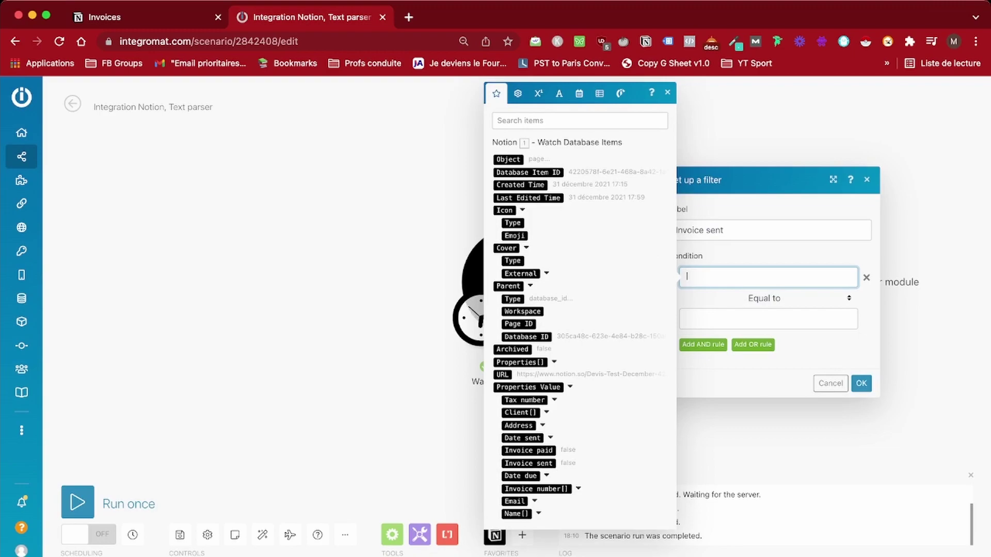
pyautogui.click(529, 463)
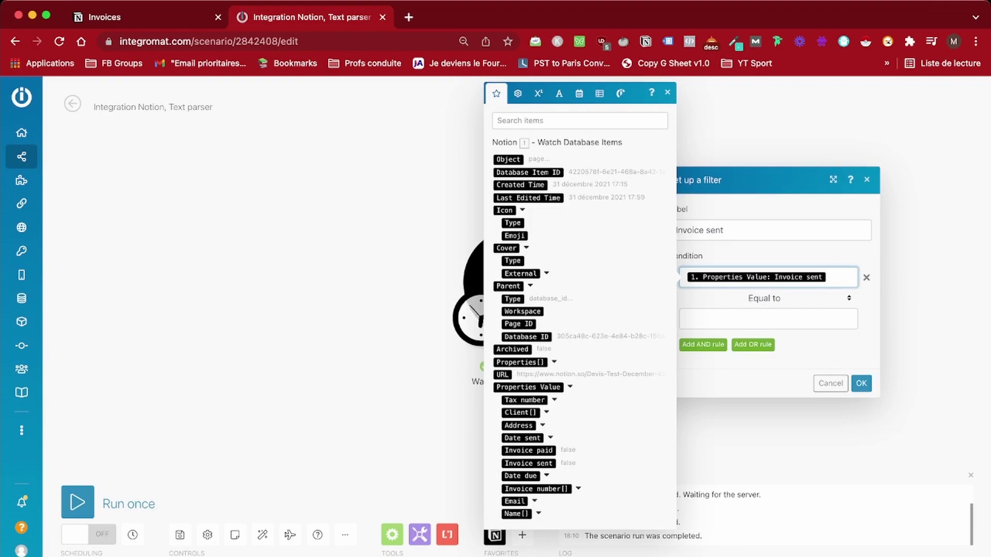
pyautogui.click(768, 319)
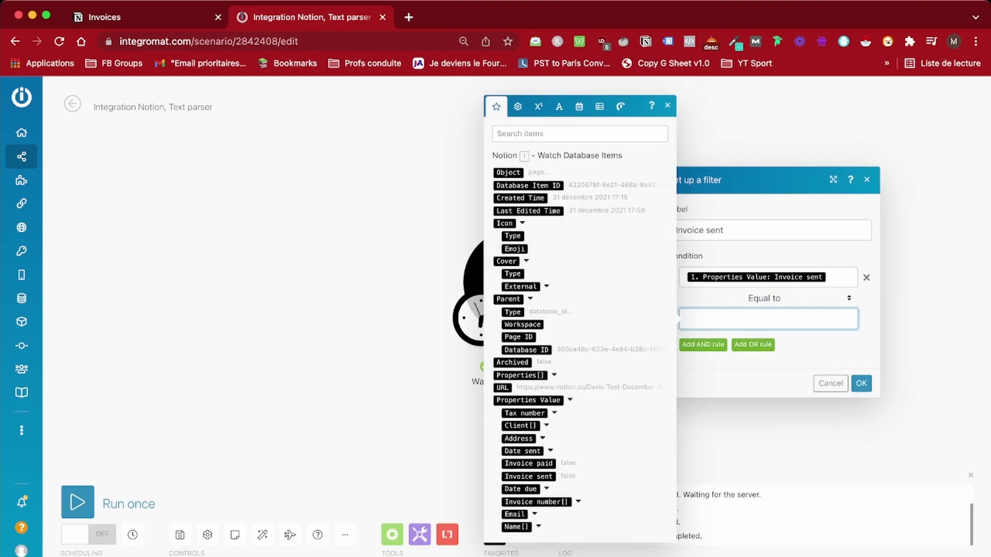
pyautogui.write('true')
# Confirm the Invoice sent filter and dismiss the extra module picker
pyautogui.press('Return')
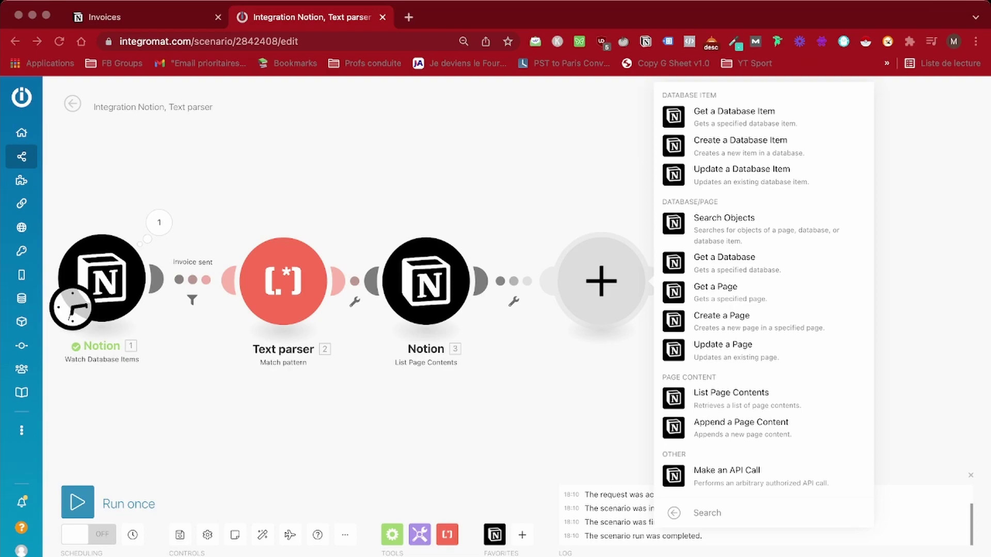
pyautogui.press('Escape')
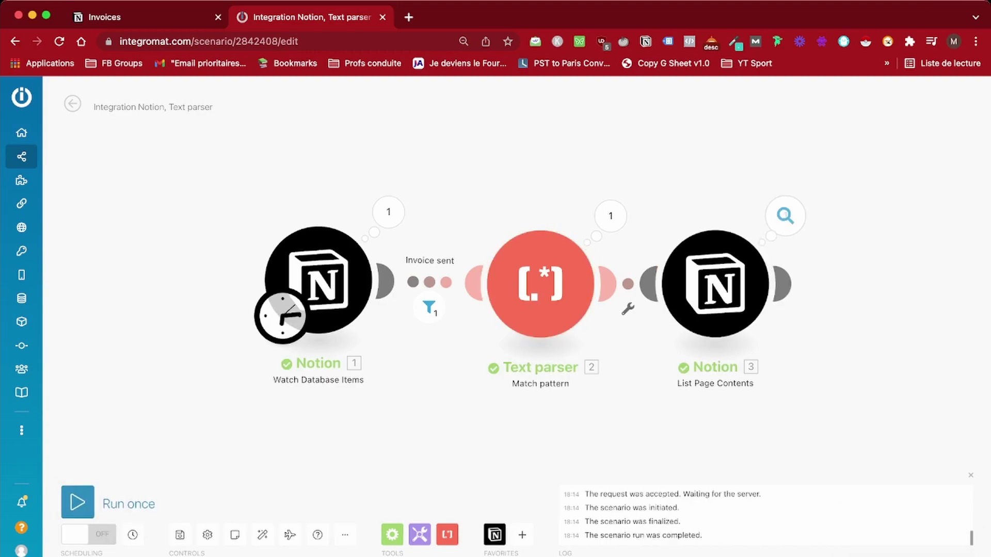
pyautogui.click(786, 216)
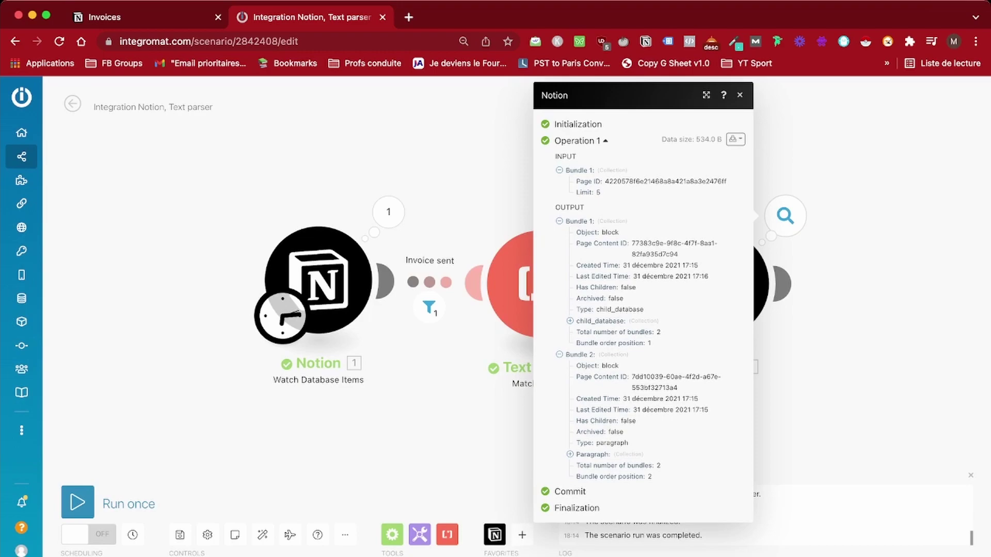
pyautogui.click(570, 321)
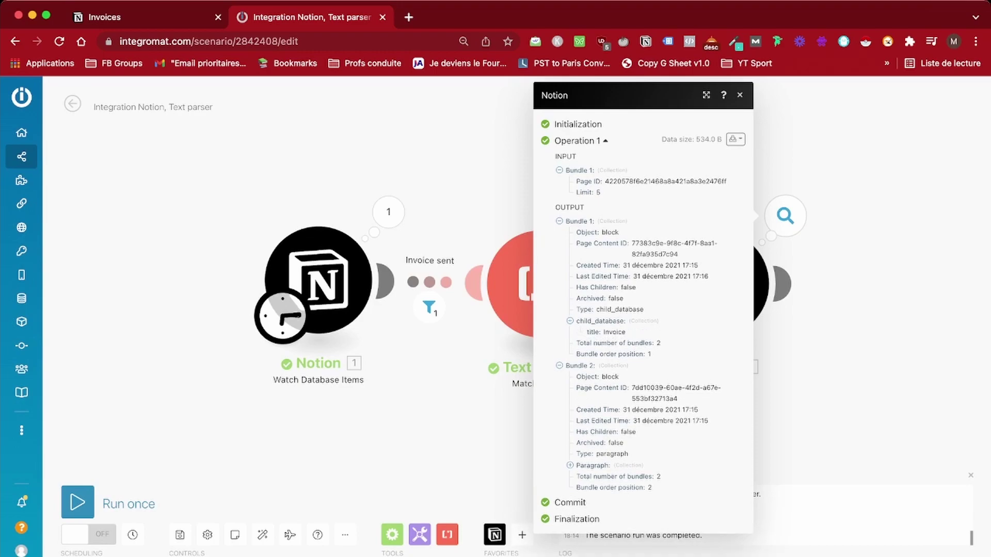
pyautogui.tripleClick(674, 243)
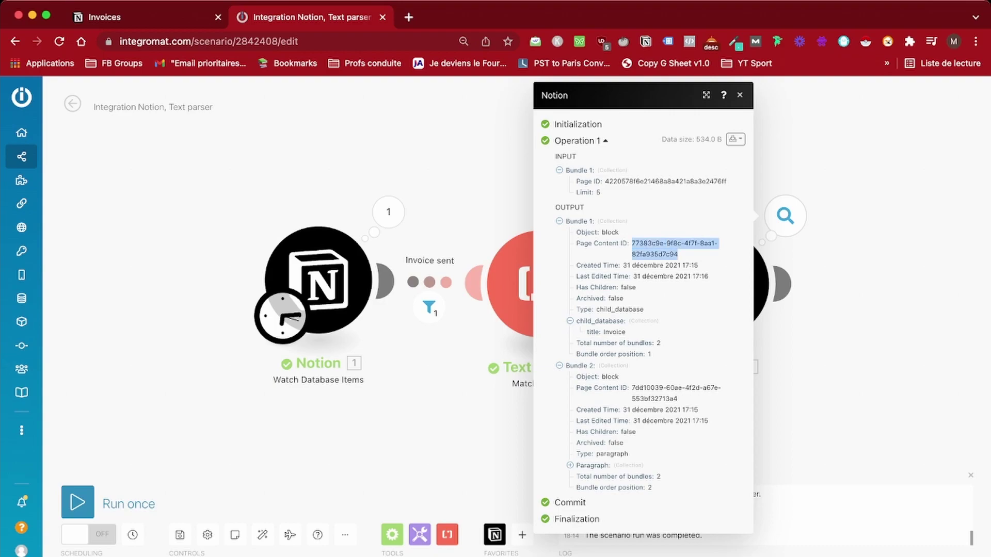
pyautogui.press('Escape')
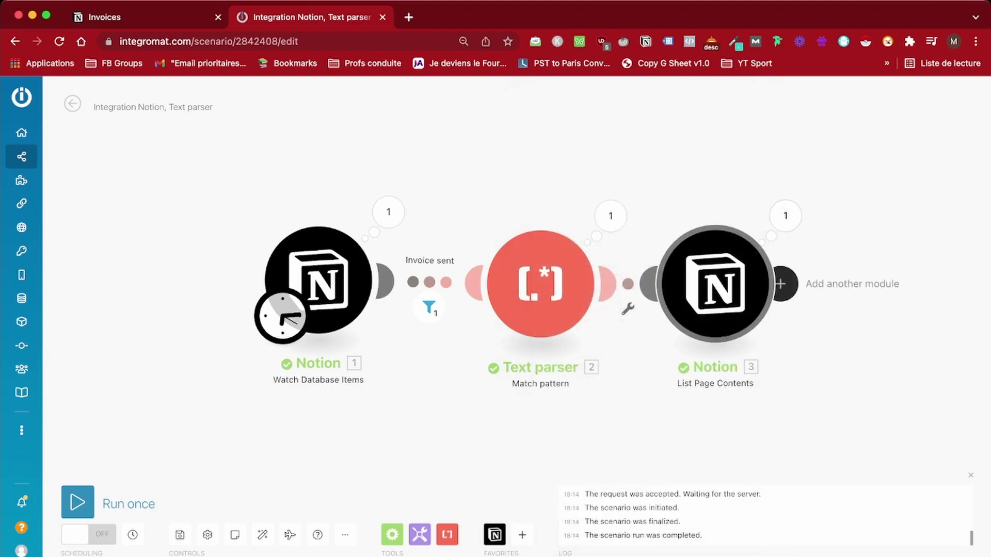
pyautogui.click(784, 283)
# Add Notion Get a Database with Database ID mapped to Page Content ID
pyautogui.click(511, 252)
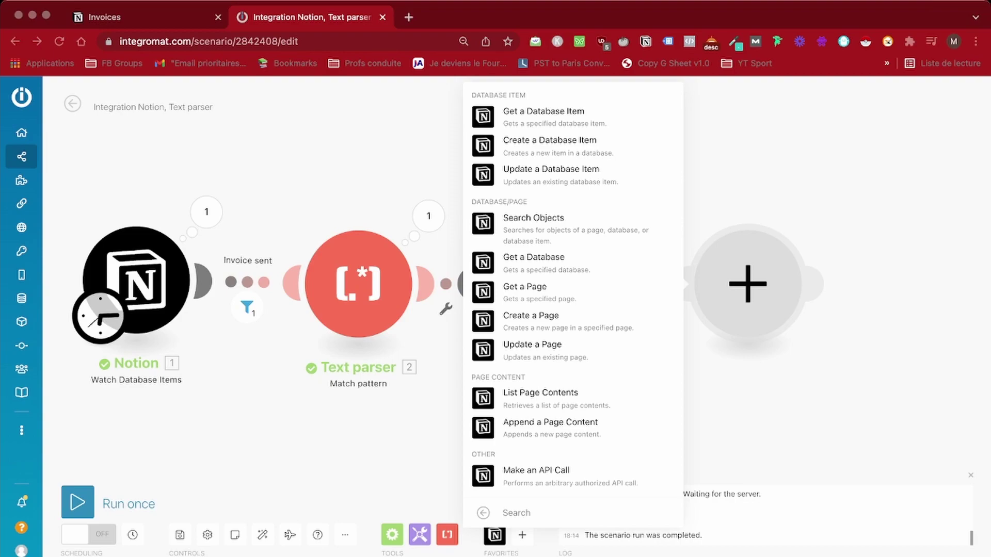
pyautogui.click(533, 257)
pyautogui.click(552, 323)
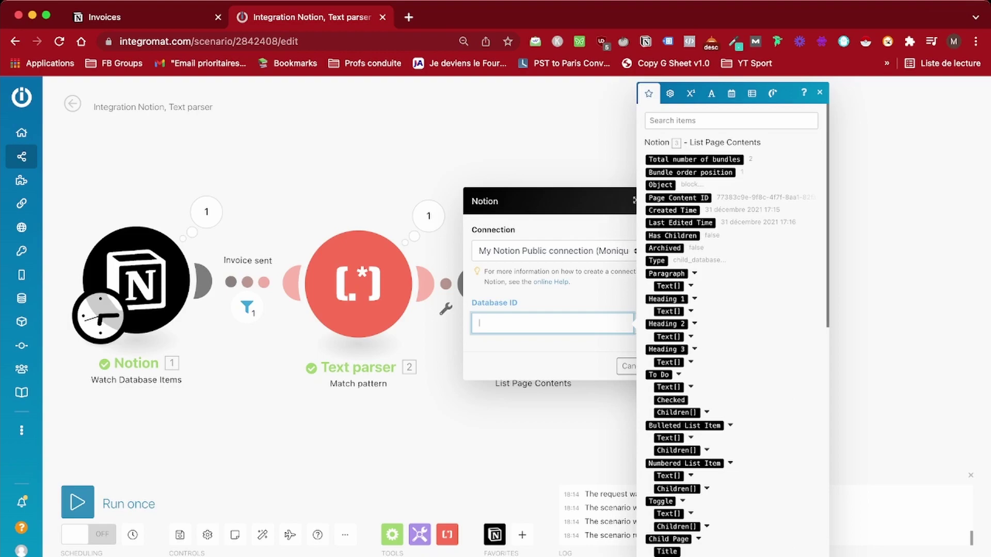
pyautogui.click(678, 198)
pyautogui.click(664, 366)
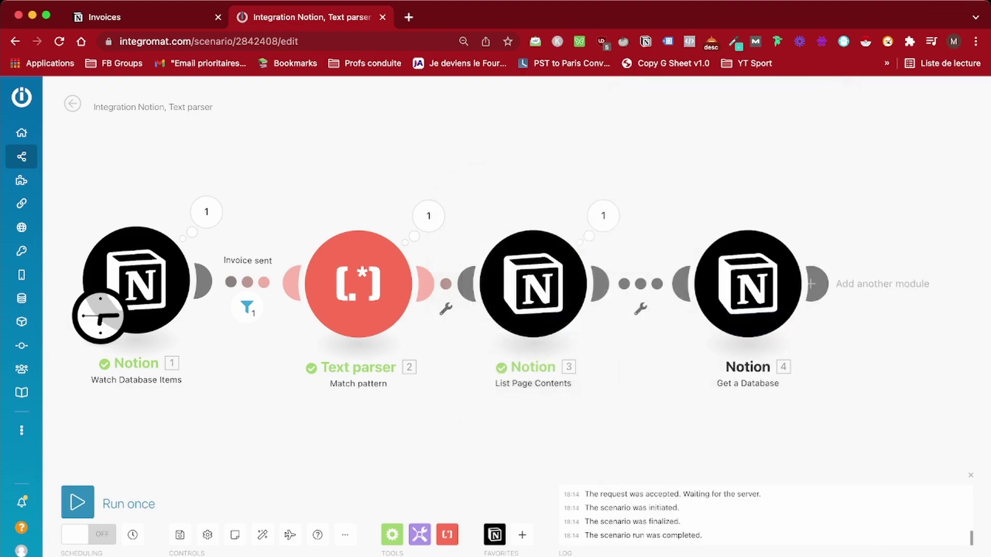
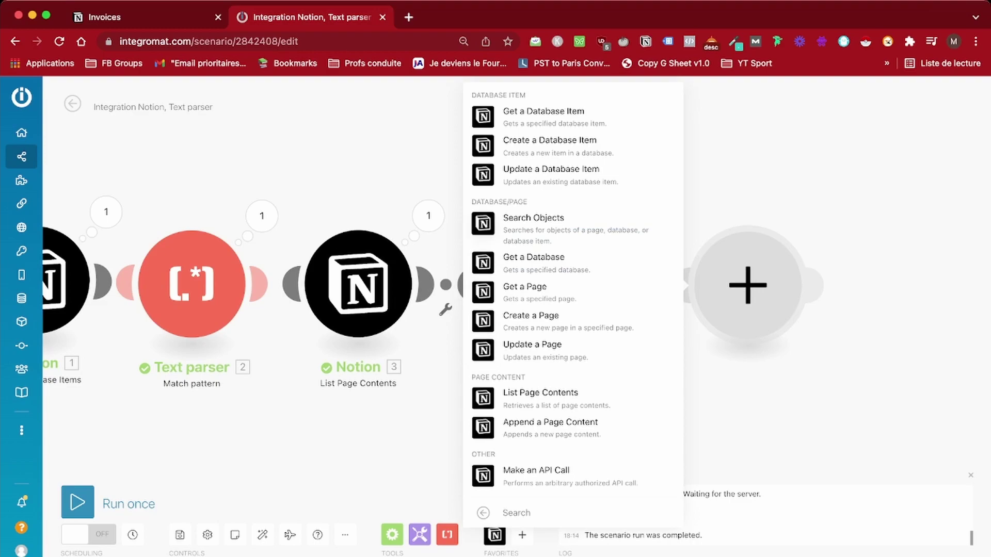
# Pick the Notion app for the new module after List Page Contents
pyautogui.click(534, 223)
# Set Search Objects' Database ID to the value mapped from Get a Database and confirm
pyautogui.click(551, 317)
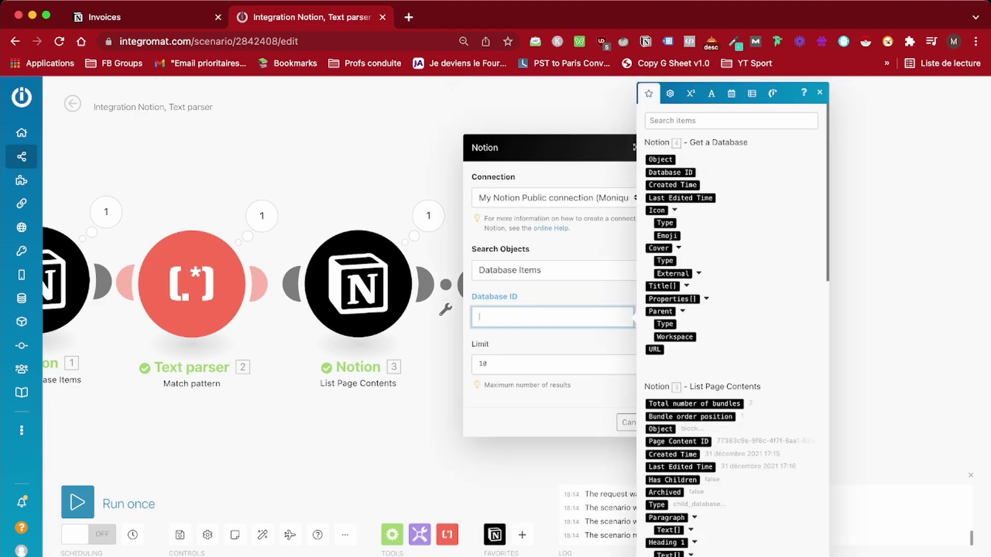
pyautogui.click(551, 270)
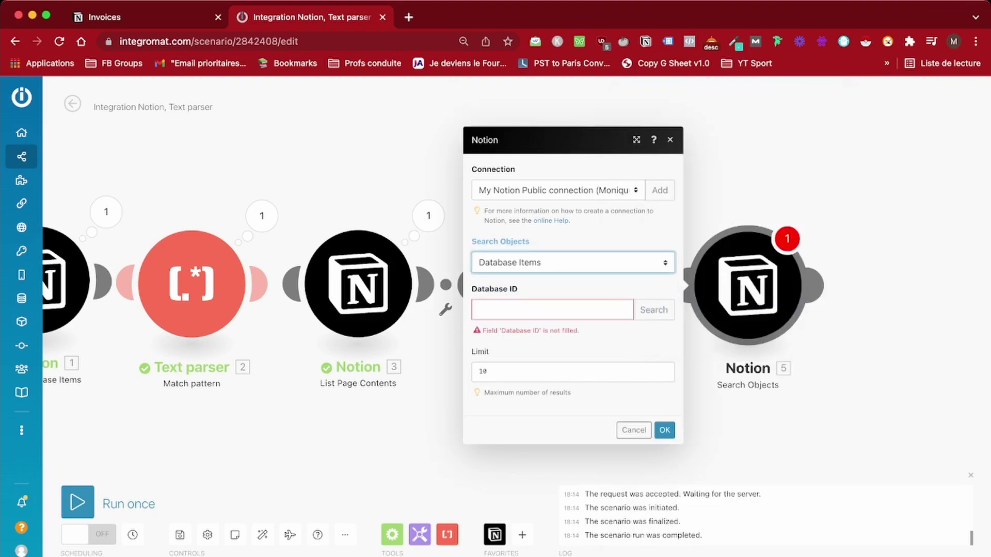
pyautogui.click(551, 309)
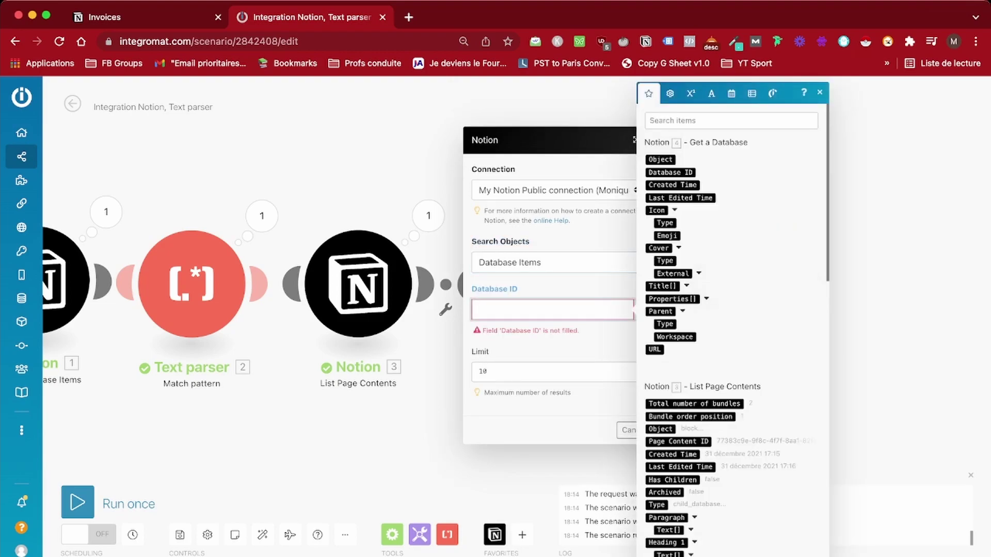
pyautogui.click(668, 172)
pyautogui.click(688, 420)
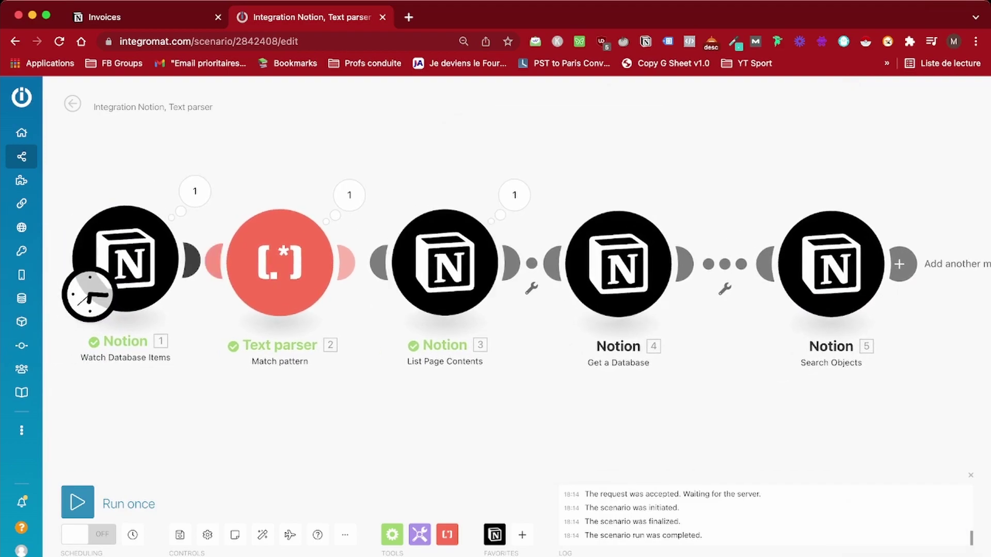
# Start the trigger from Devis Test – December, run once, and view Search Objects' output
pyautogui.rightClick(155, 272)
pyautogui.click(207, 316)
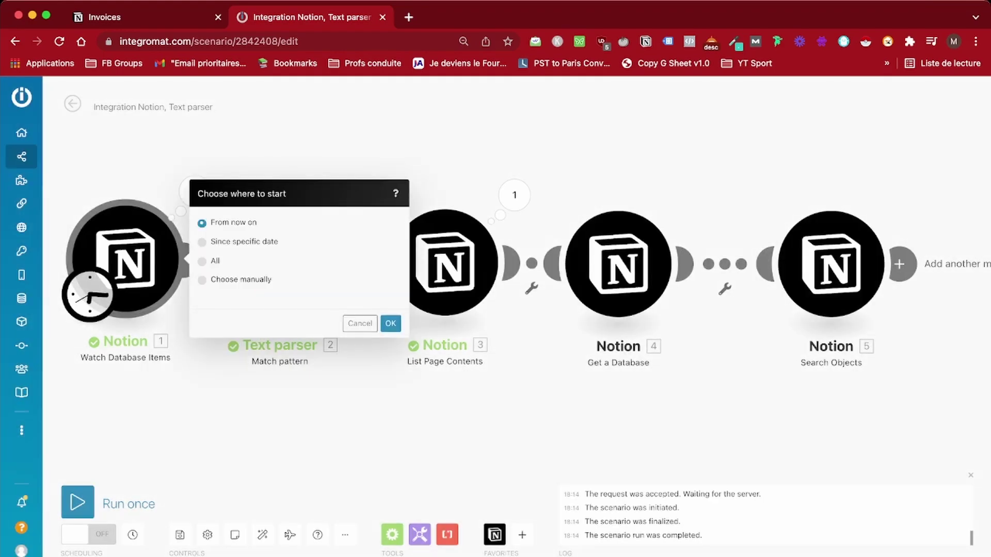
pyautogui.click(202, 280)
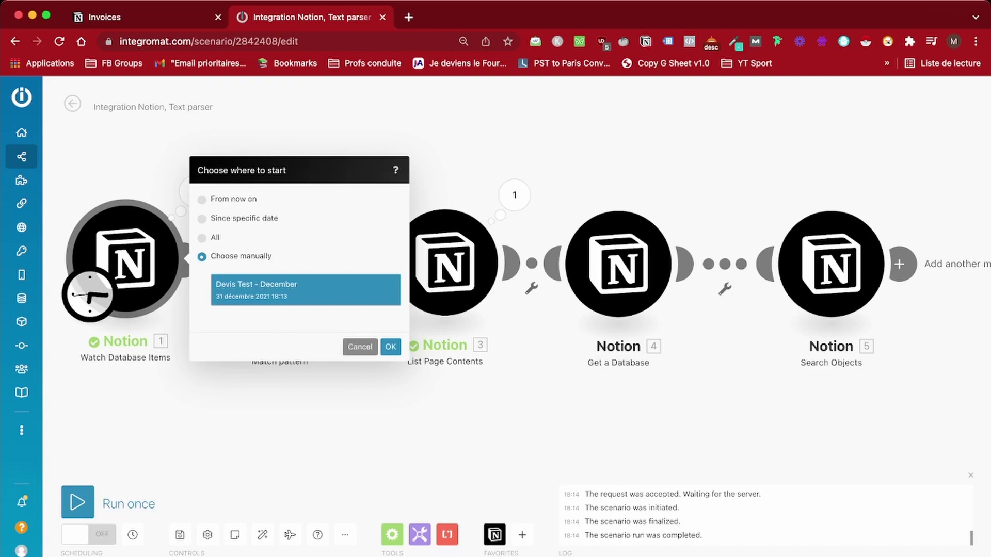
pyautogui.click(360, 341)
pyautogui.click(78, 501)
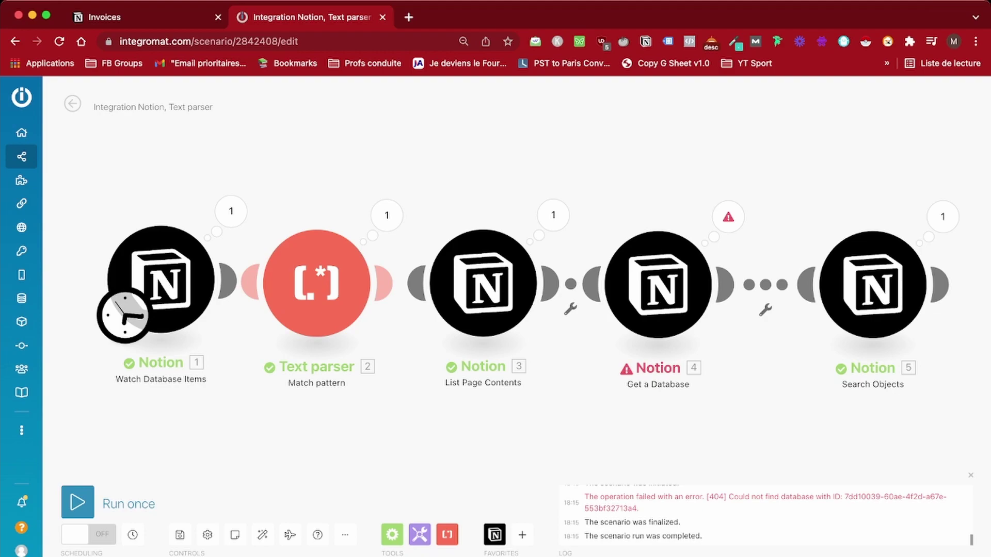
pyautogui.click(943, 216)
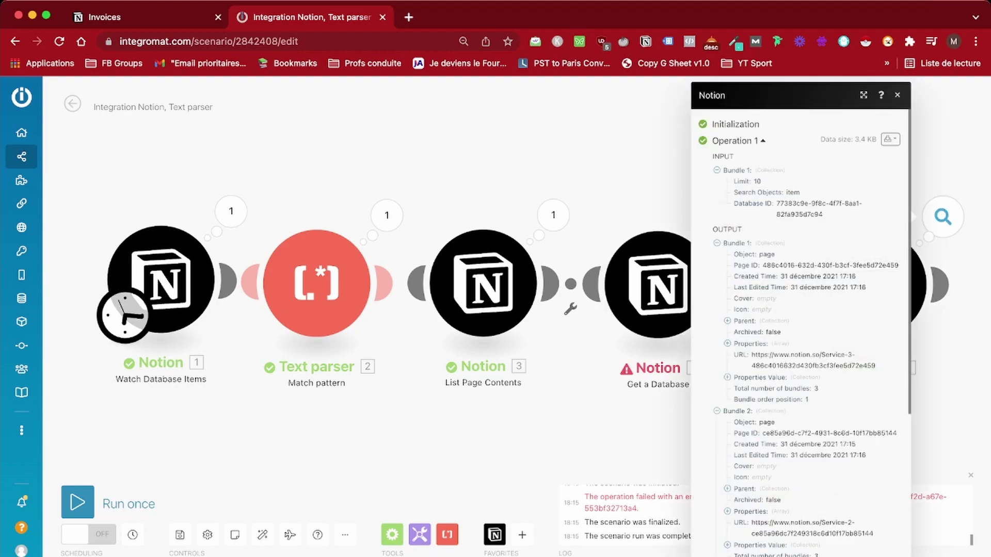
# Check Get a Database's 404 error, then browse the Search Objects output bundles
pyautogui.press('Escape')
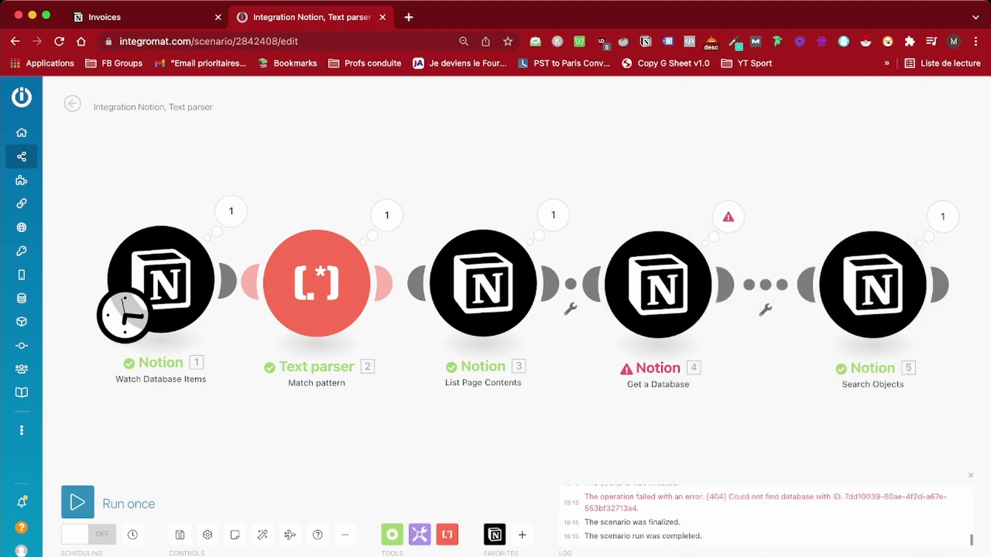
pyautogui.click(729, 217)
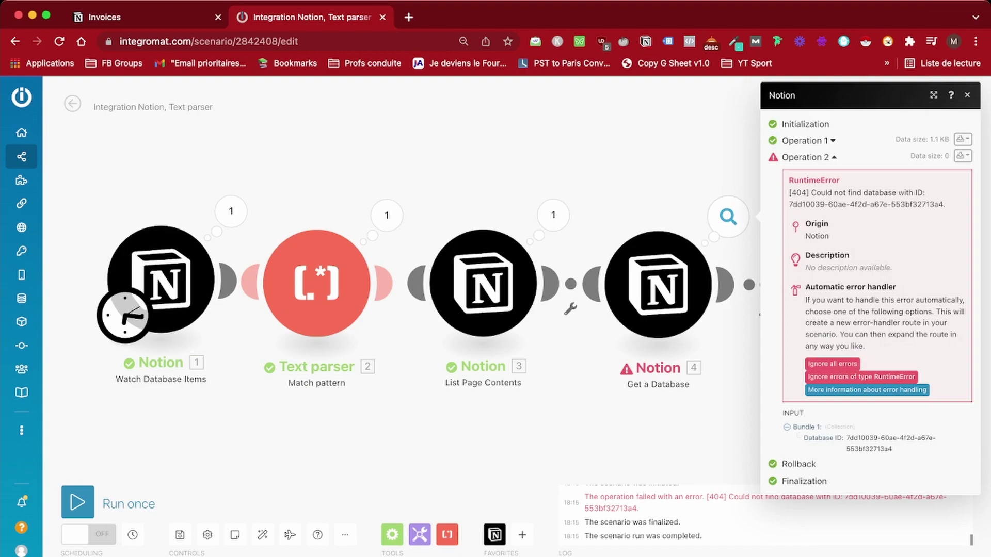
pyautogui.click(553, 215)
pyautogui.scroll(-5, 801, 330)
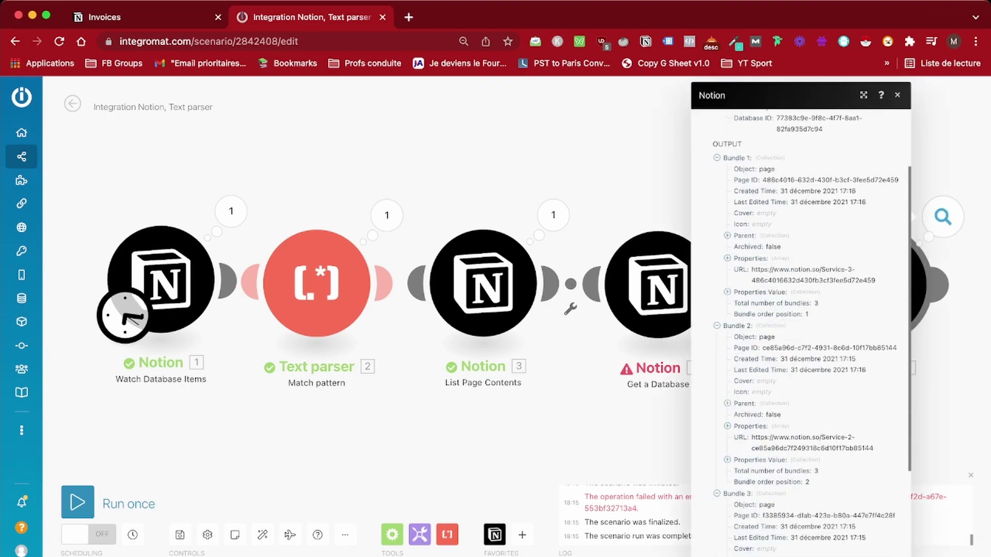
pyautogui.scroll(-2, 801, 330)
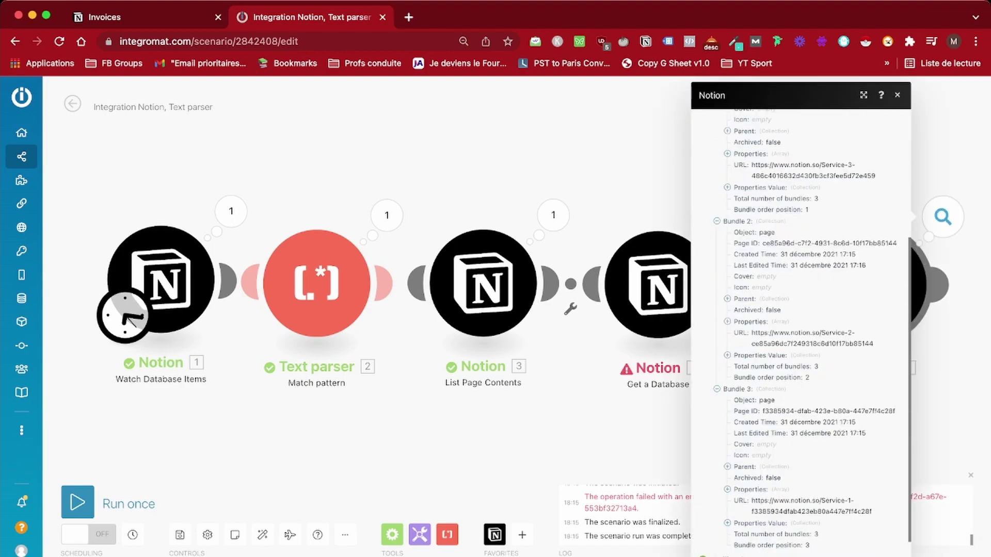
pyautogui.scroll(5, 801, 330)
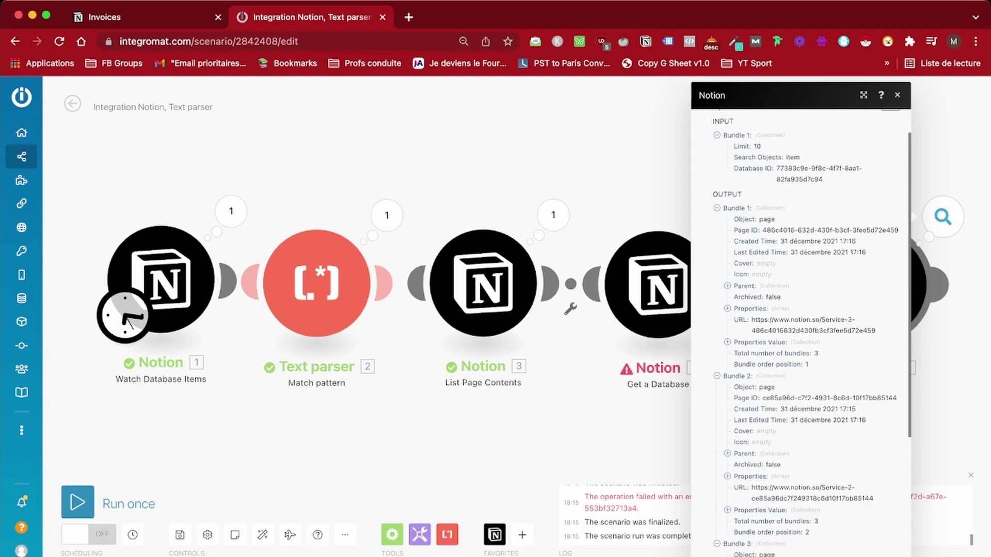
pyautogui.scroll(-3, 801, 331)
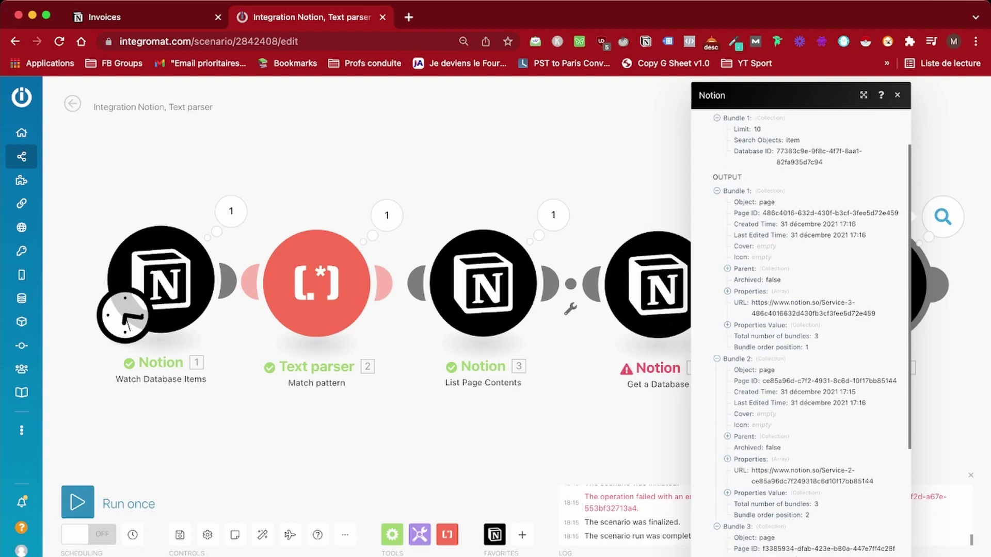
pyautogui.scroll(-1, 801, 330)
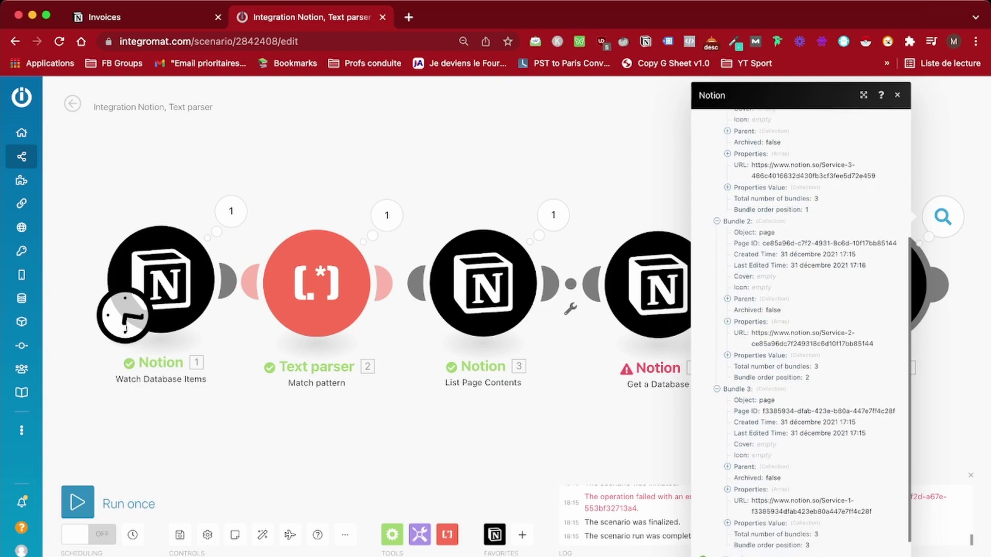
pyautogui.scroll(2, 801, 330)
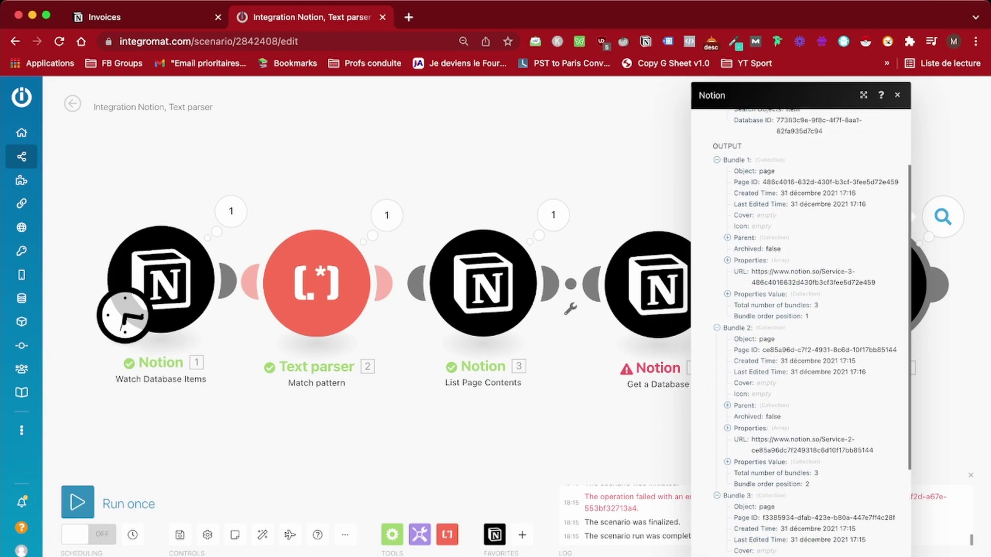
# Expand Bundle 1's Total and Service description: Service 3, 2 hours at rate 50, total 100
pyautogui.click(727, 294)
pyautogui.click(738, 317)
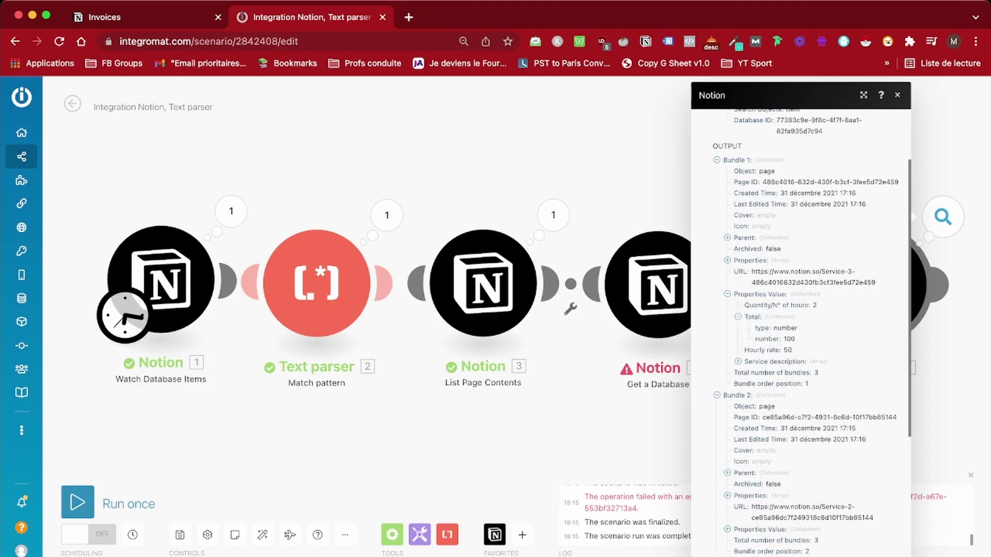
pyautogui.click(738, 361)
pyautogui.click(749, 373)
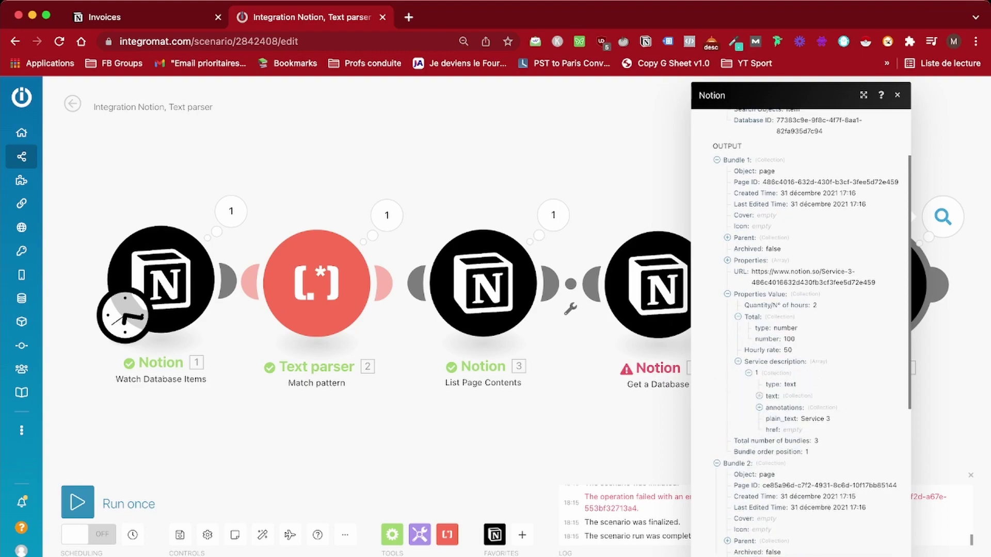
pyautogui.click(759, 396)
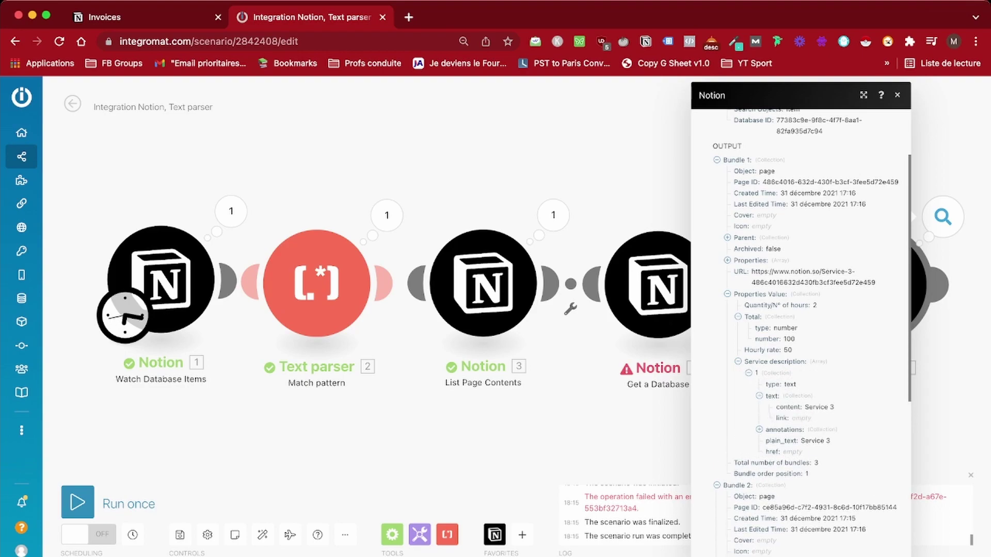
pyautogui.press('Escape')
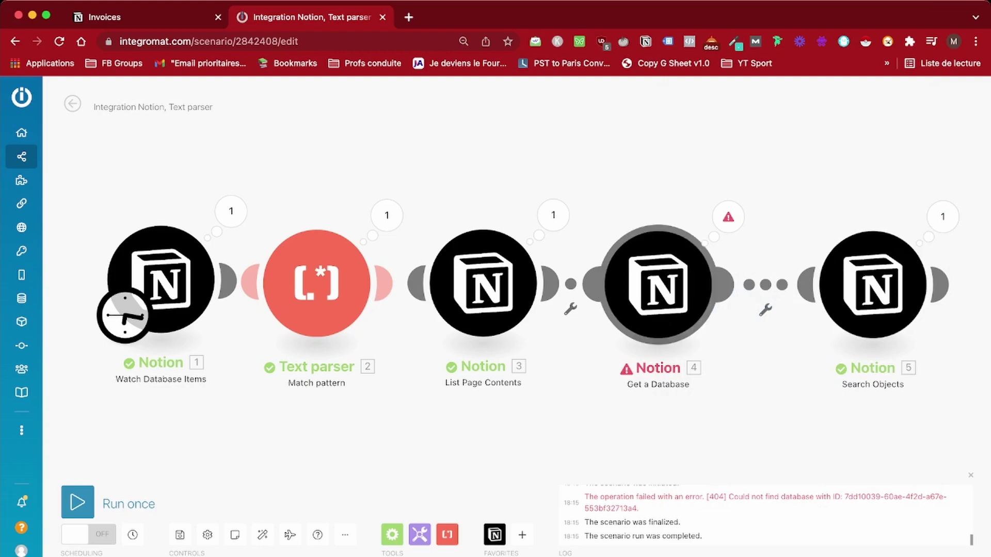
# Move Get a Database and Search Objects closer to List Page Contents
pyautogui.moveTo(655, 284); pyautogui.dragTo(611, 284)
pyautogui.moveTo(911, 284); pyautogui.dragTo(749, 283)
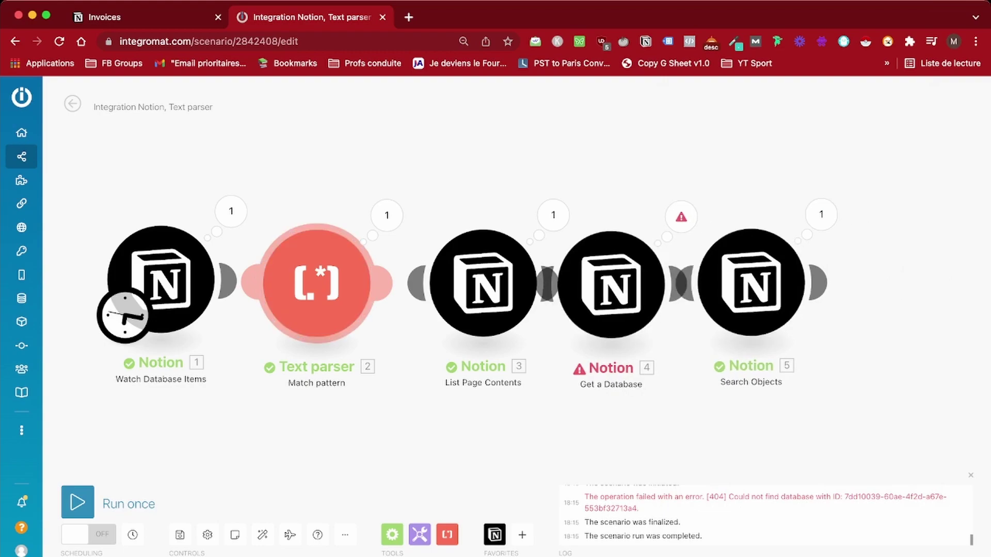
pyautogui.scroll(-2, 481, 283)
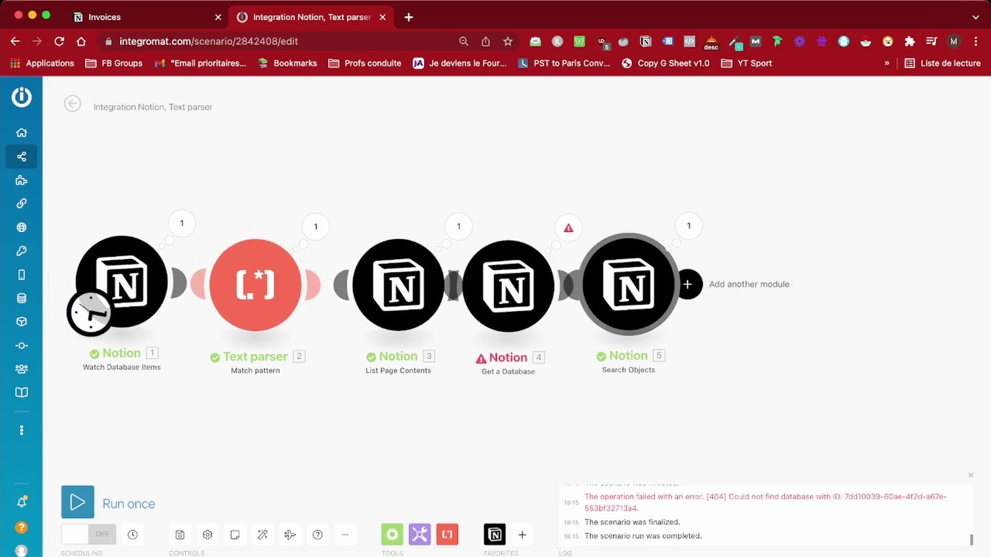
# Add an Array aggregator after Search Objects that aggregates the Properties Value field
pyautogui.click(689, 284)
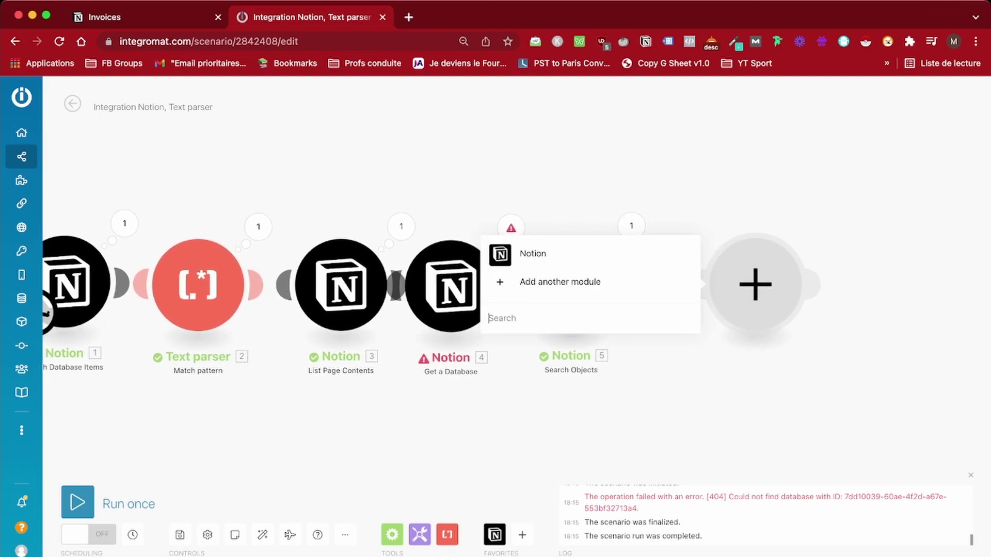
pyautogui.write('array')
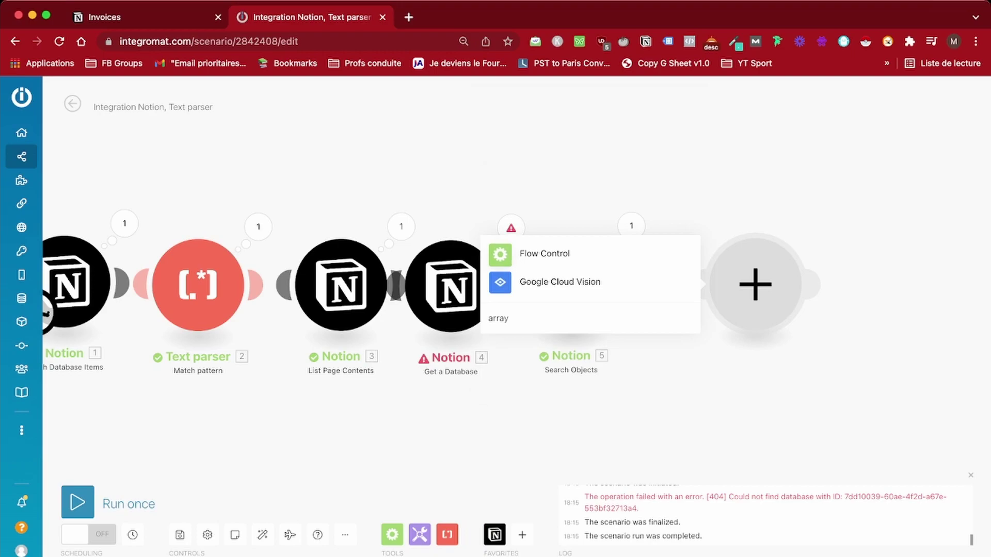
pyautogui.click(544, 253)
pyautogui.click(548, 295)
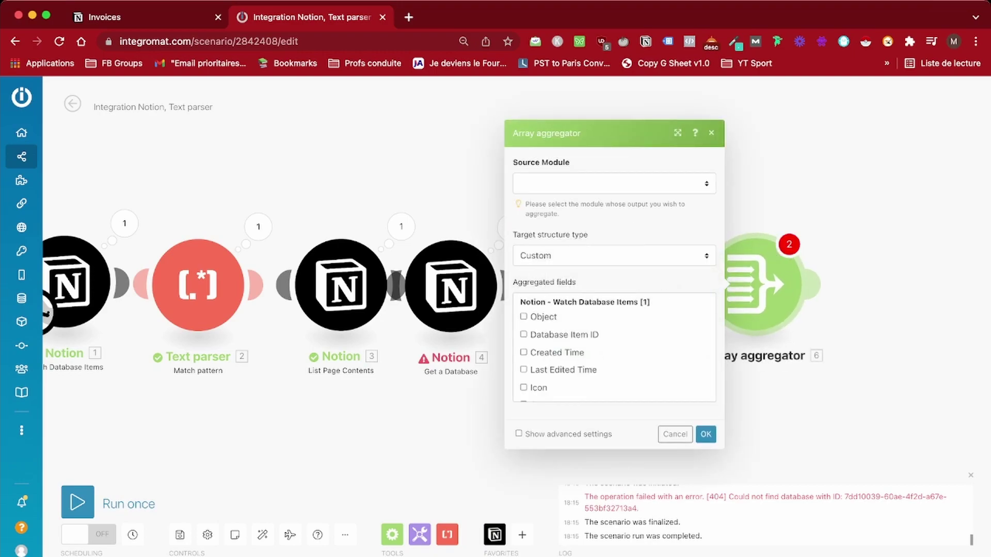
pyautogui.scroll(-10, 614, 345)
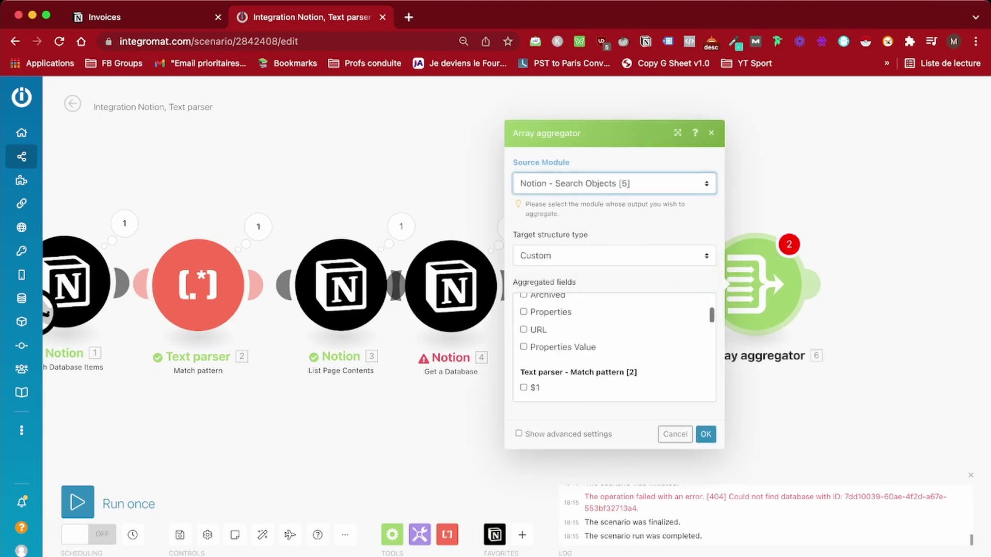
pyautogui.scroll(10, 614, 348)
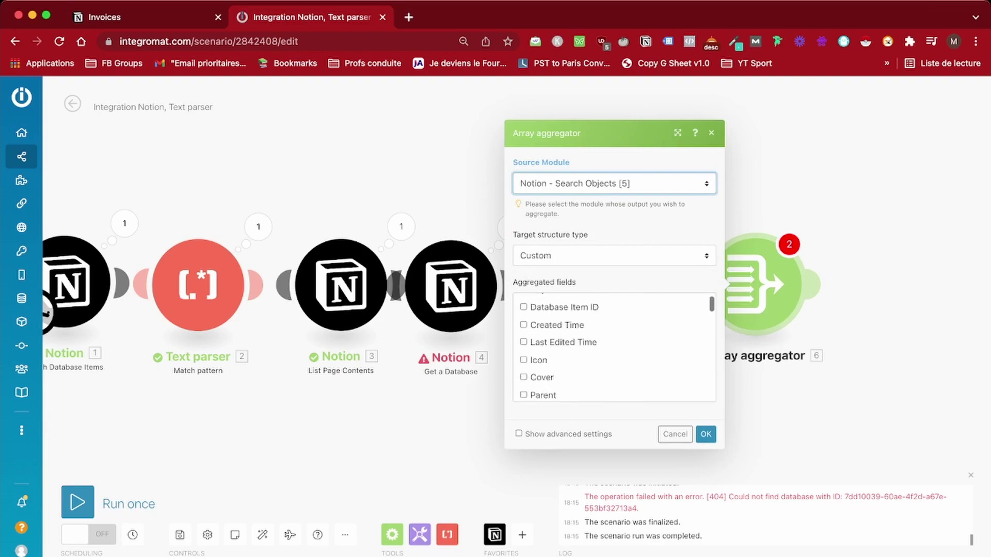
pyautogui.scroll(-5, 614, 346)
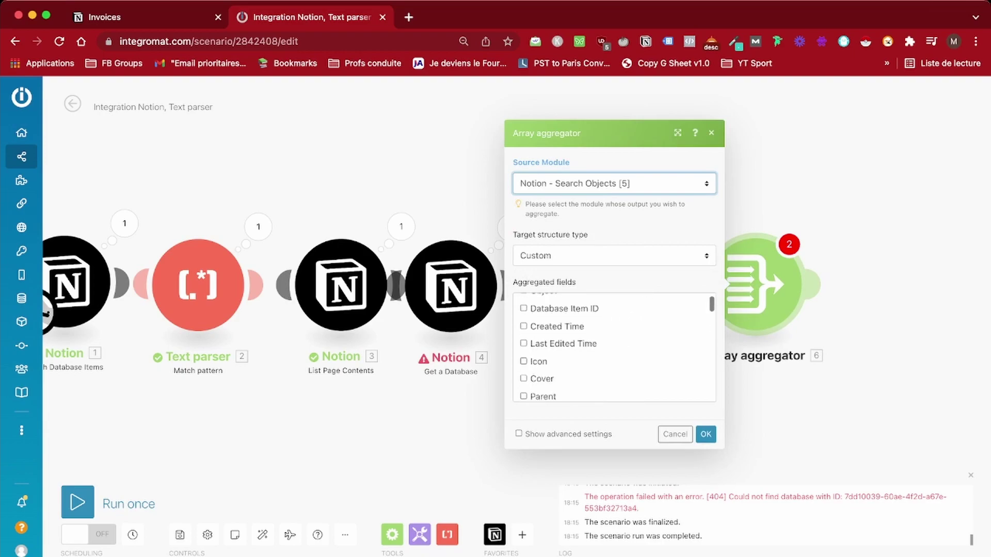
pyautogui.click(523, 388)
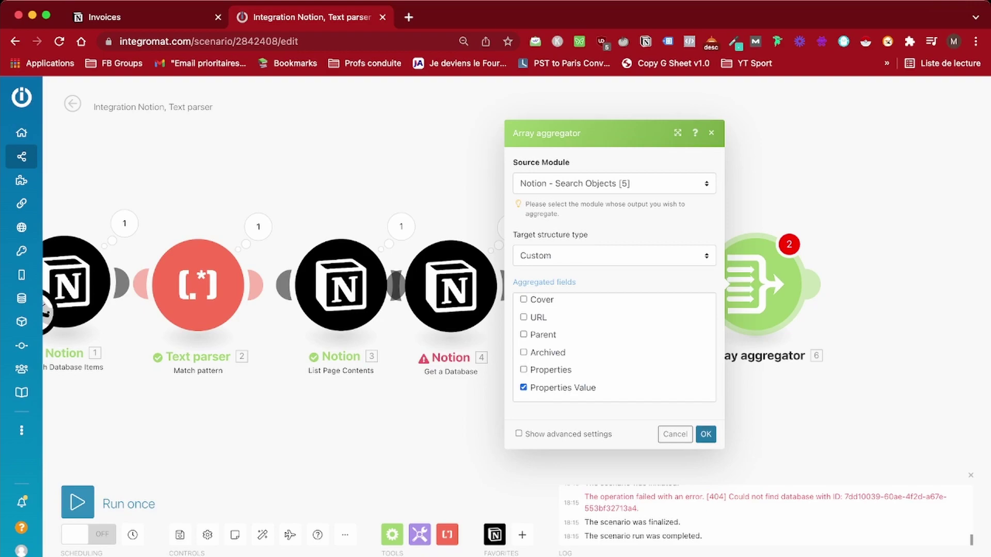
pyautogui.click(706, 434)
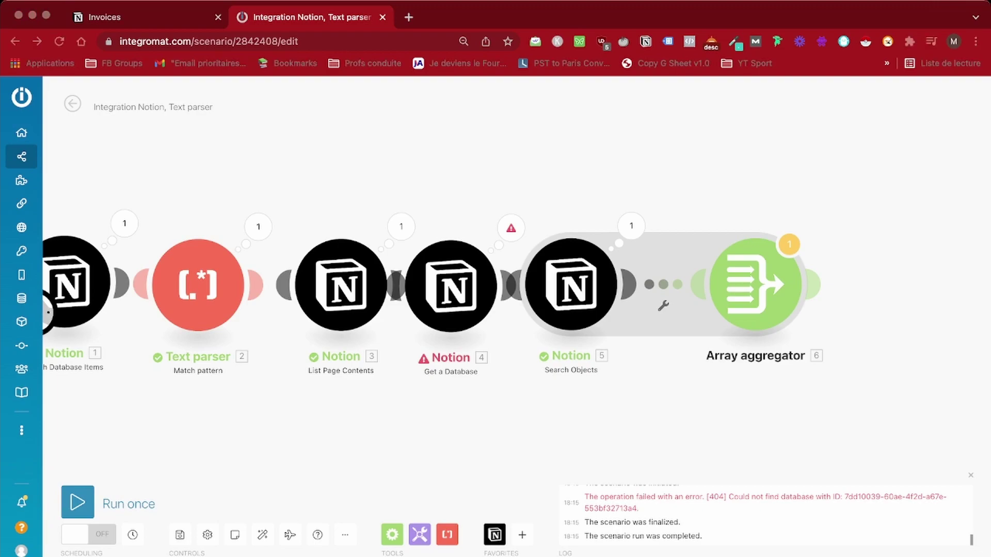
# Load the Freelance invoice template in a new tab, review its placeholders, and return to Integromat
pyautogui.press('super+t')
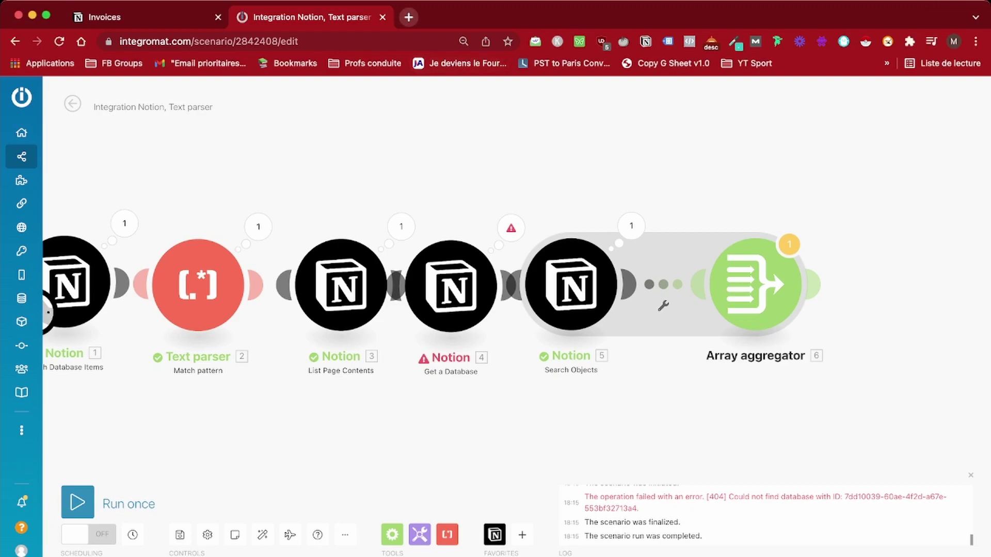
pyautogui.press('super+v')
pyautogui.press('Return')
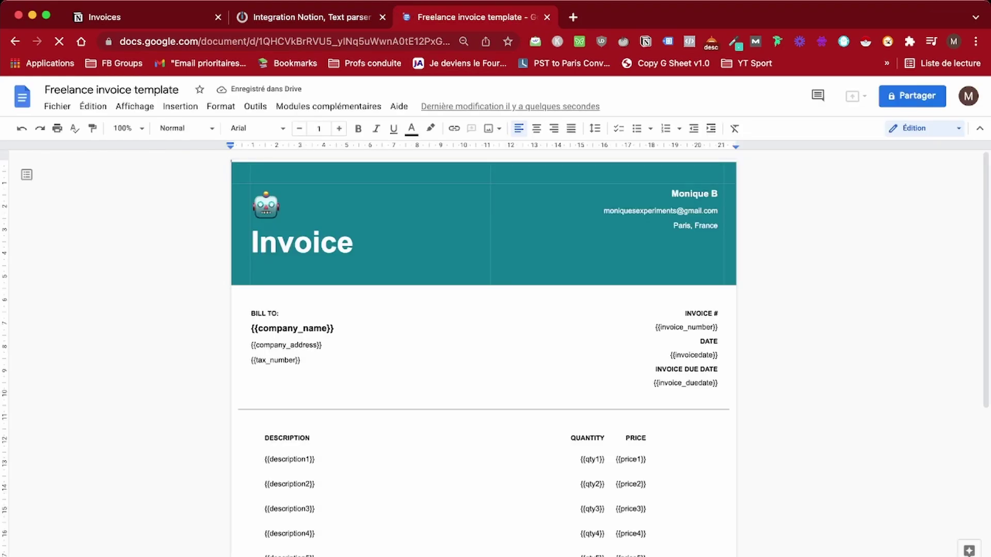
pyautogui.scroll(-2, 483, 351)
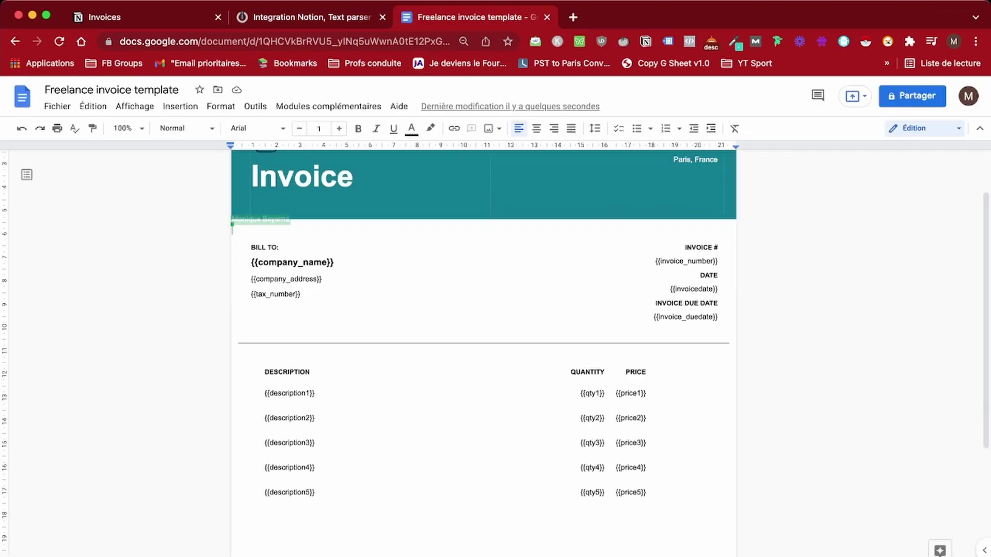
pyautogui.scroll(-3, 484, 351)
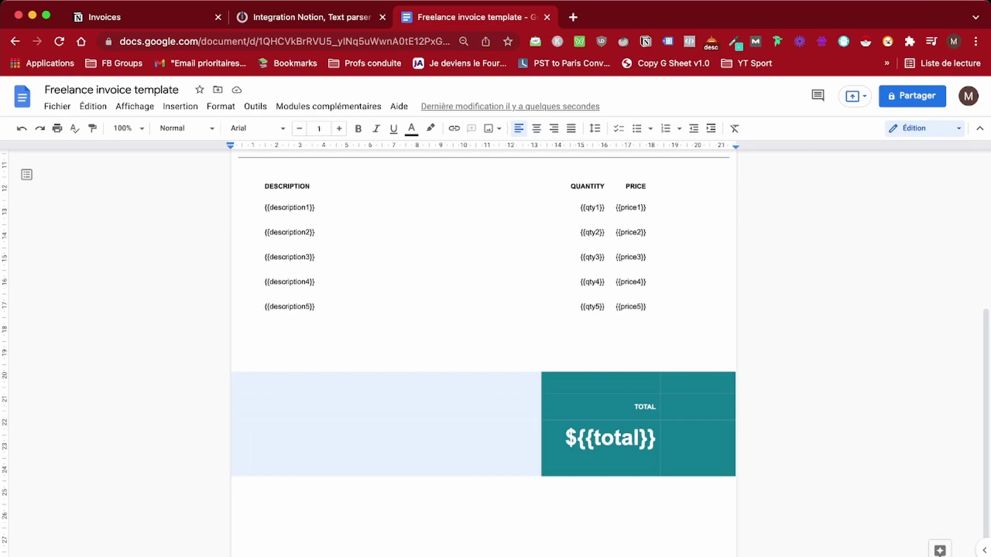
pyautogui.scroll(4, 483, 351)
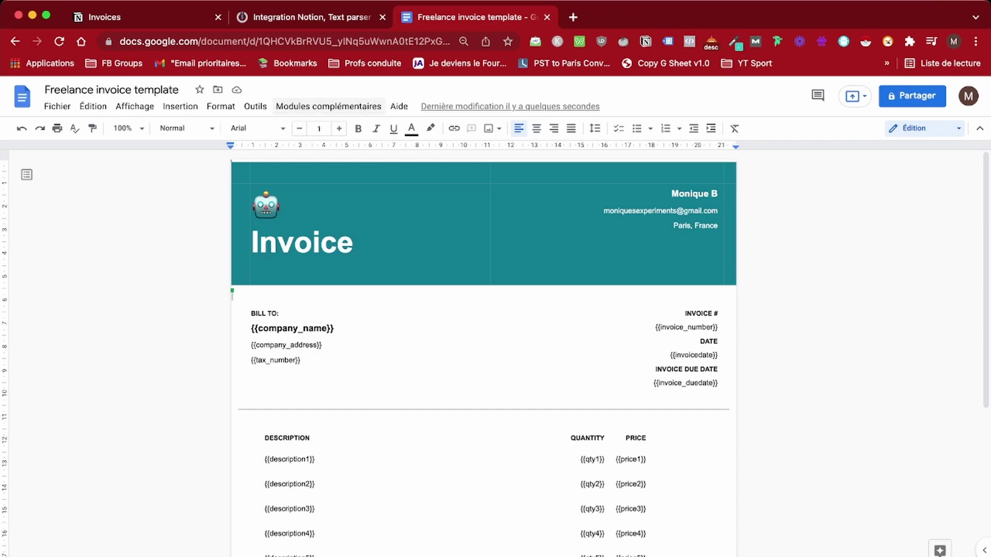
pyautogui.click(304, 17)
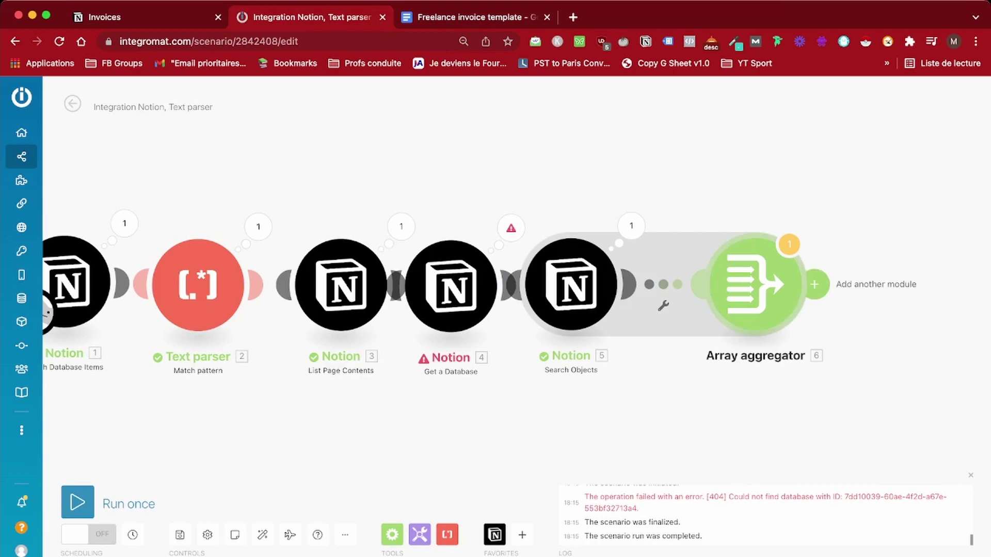
# Add a Google Docs 'Create a Document from a Template' module after the Array aggregator
pyautogui.click(813, 284)
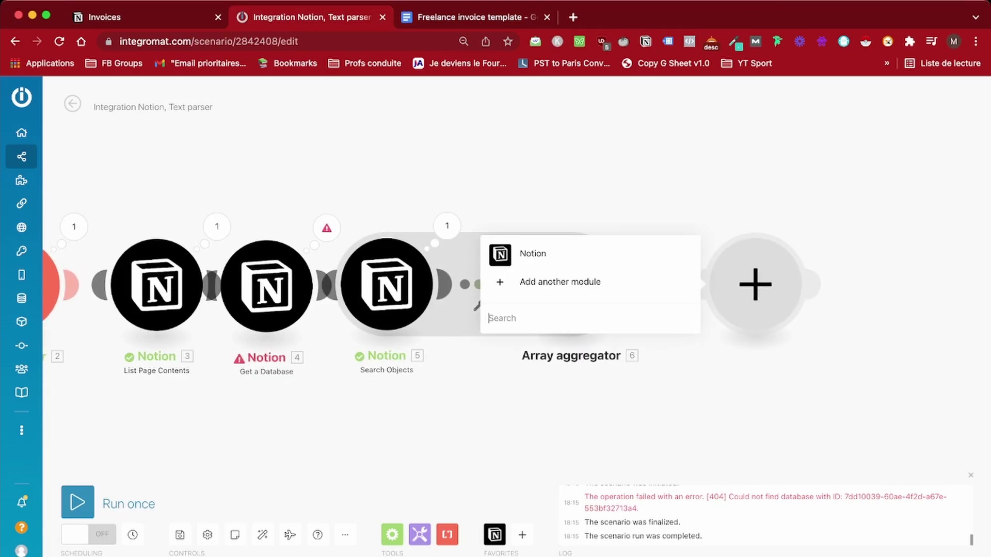
pyautogui.write('google doc')
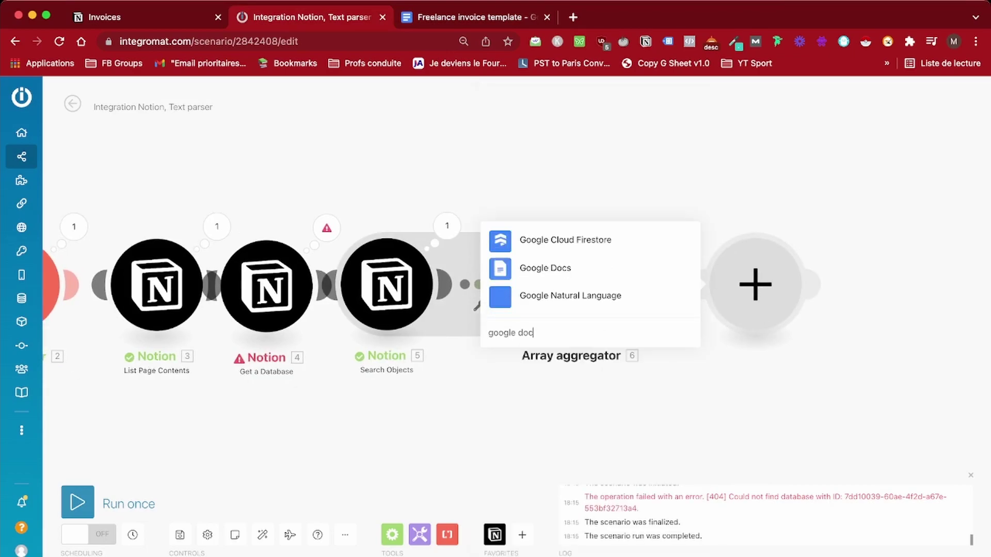
pyautogui.click(546, 268)
pyautogui.click(573, 205)
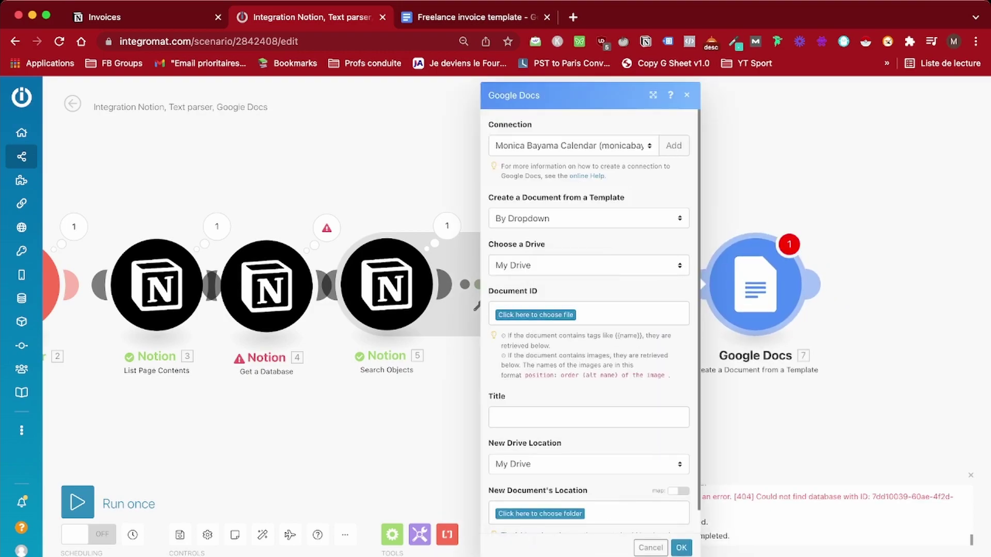
# Use /Factures/Freelance invoice template as the source and save new documents into /Factures
pyautogui.click(535, 315)
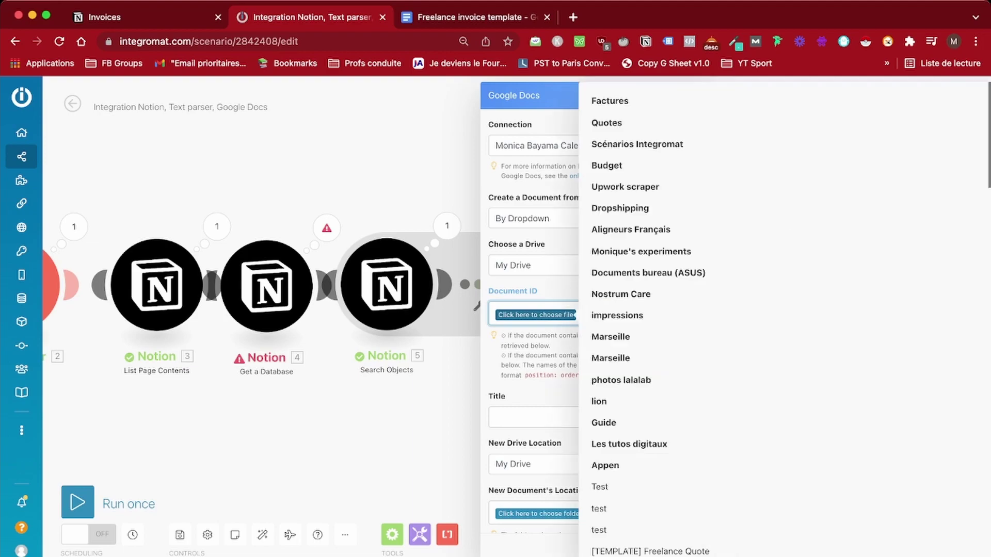
pyautogui.click(611, 101)
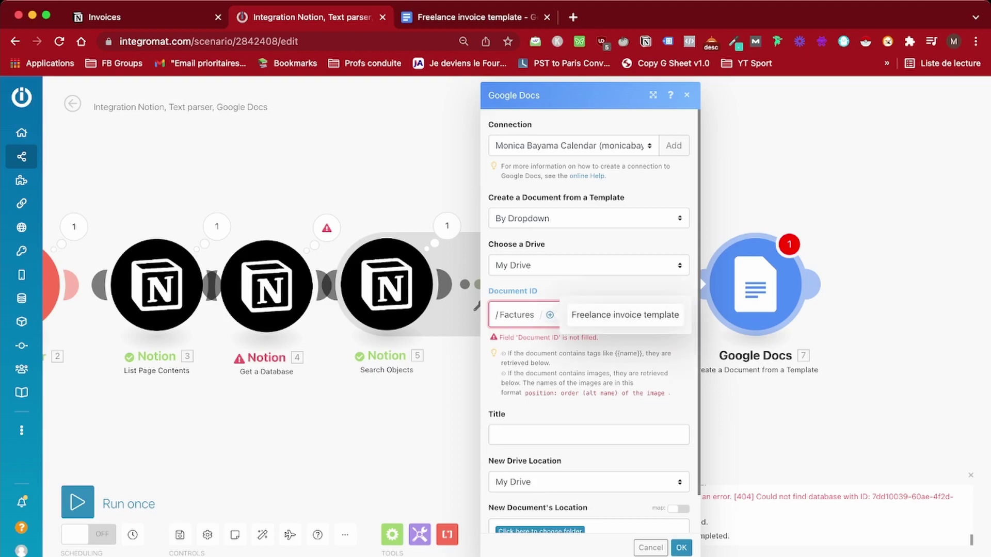
pyautogui.click(627, 314)
pyautogui.scroll(-1, 588, 310)
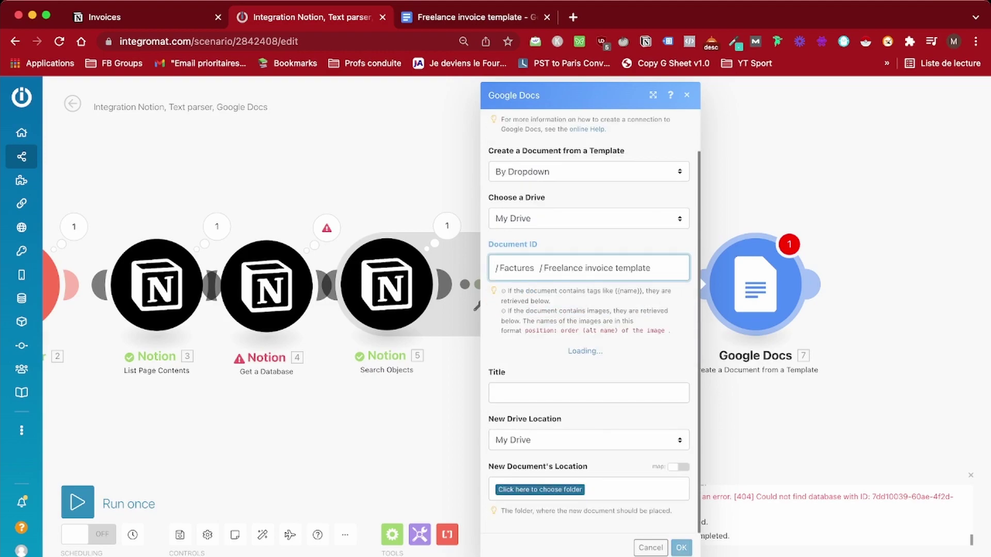
pyautogui.scroll(-10, 588, 310)
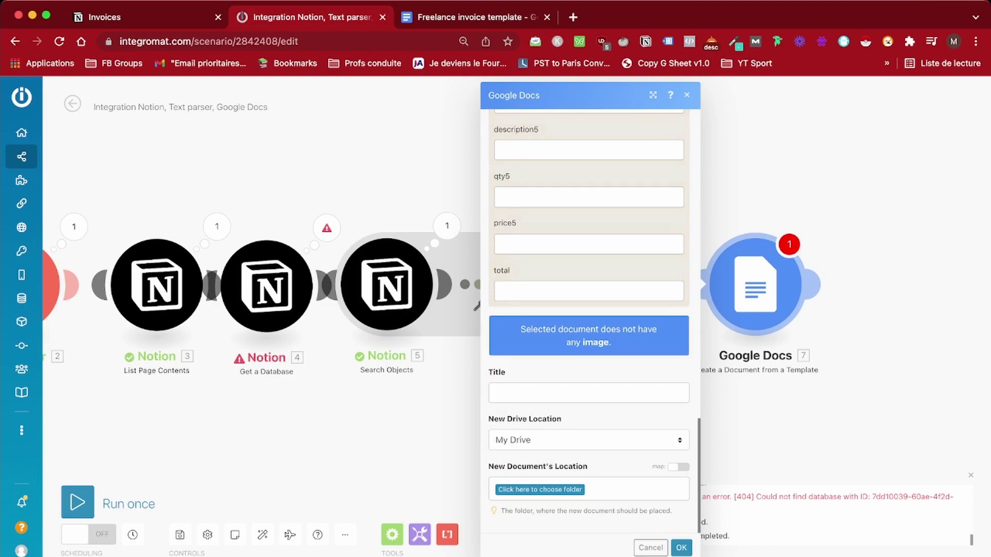
pyautogui.click(540, 489)
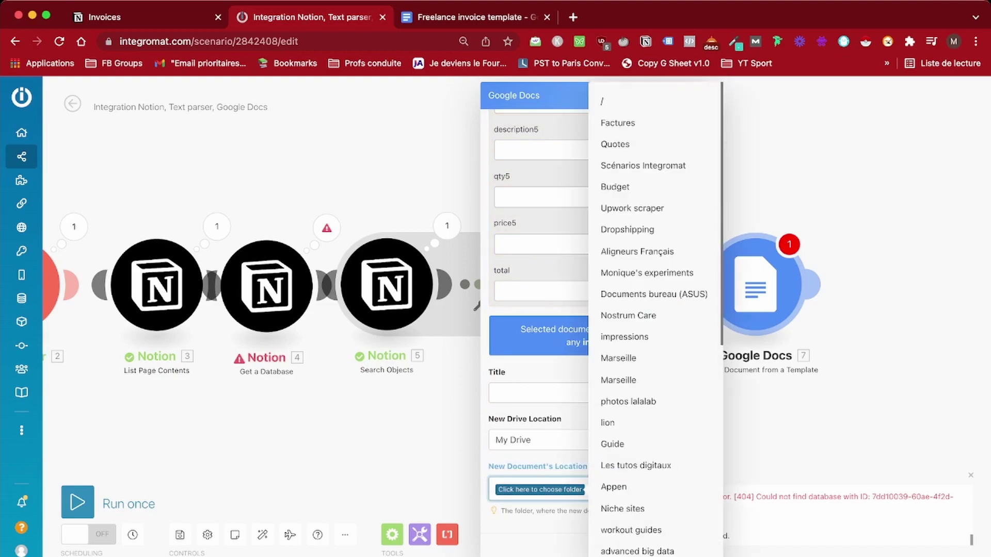
pyautogui.click(618, 122)
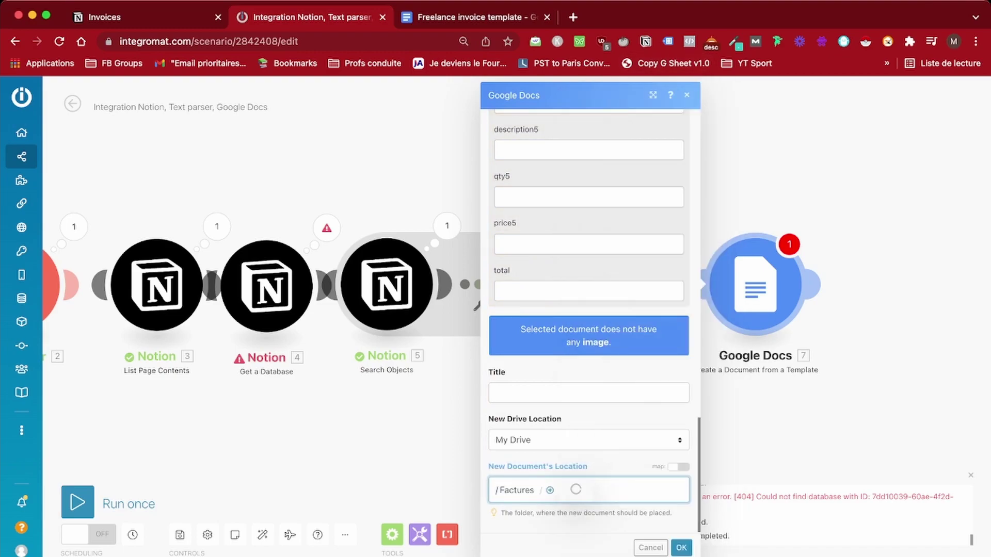
# Review the template's placeholder fields and begin mapping a value into company_name
pyautogui.scroll(15, 588, 310)
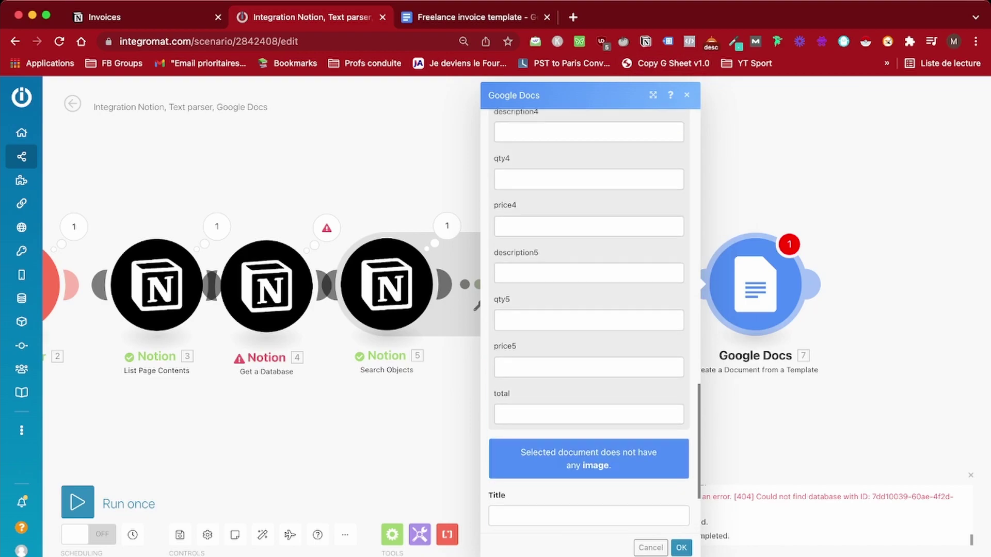
pyautogui.scroll(2, 589, 320)
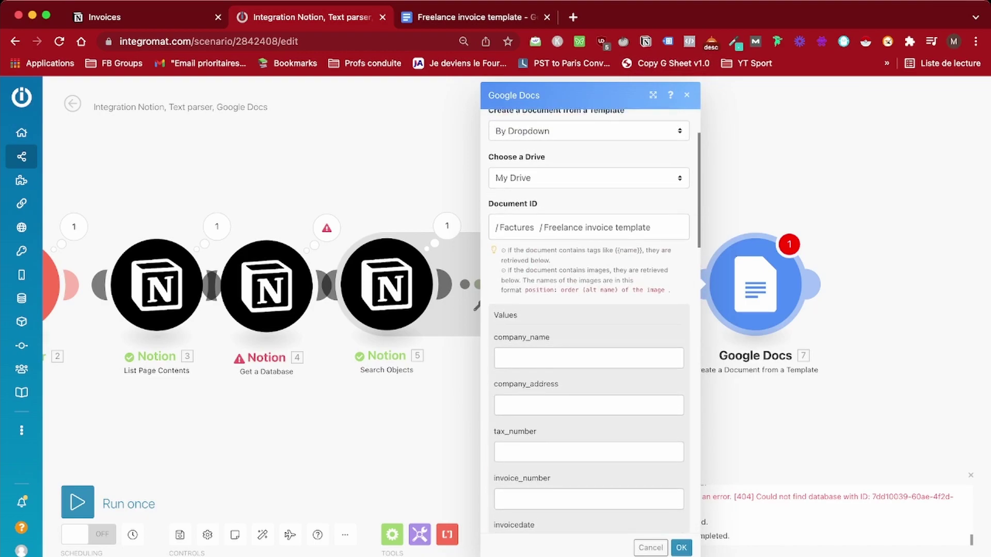
pyautogui.scroll(3, 589, 320)
pyautogui.scroll(-5, 588, 320)
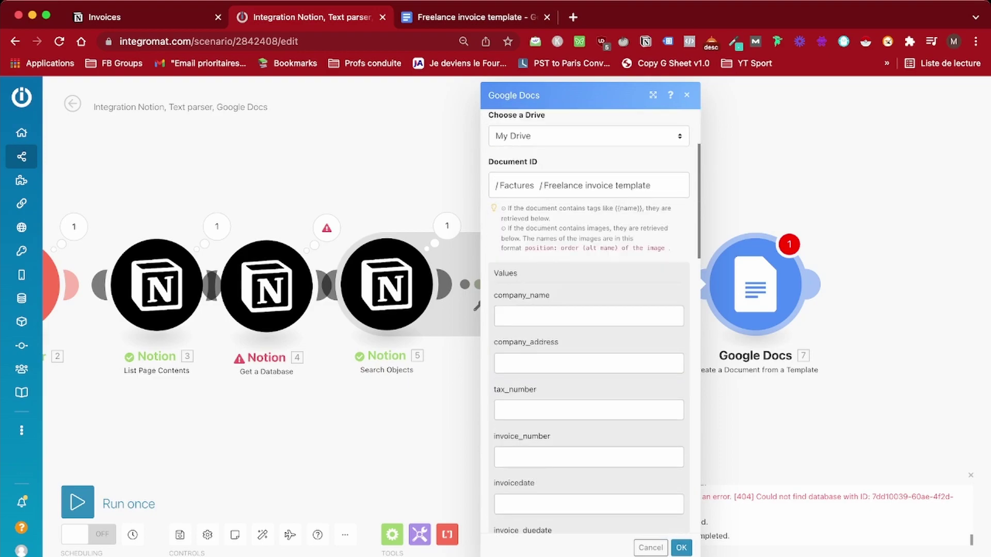
pyautogui.scroll(-2, 589, 320)
pyautogui.click(589, 274)
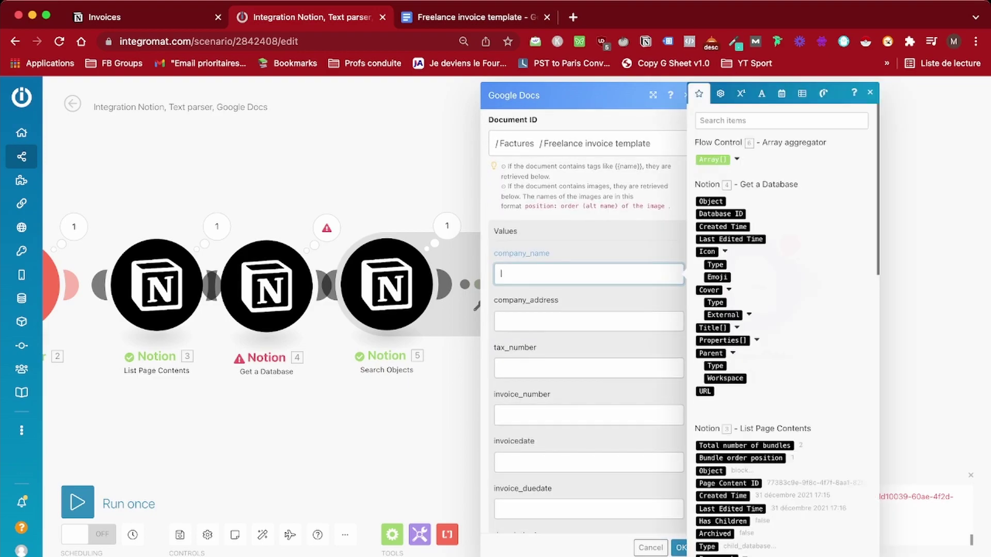
pyautogui.scroll(-3, 780, 331)
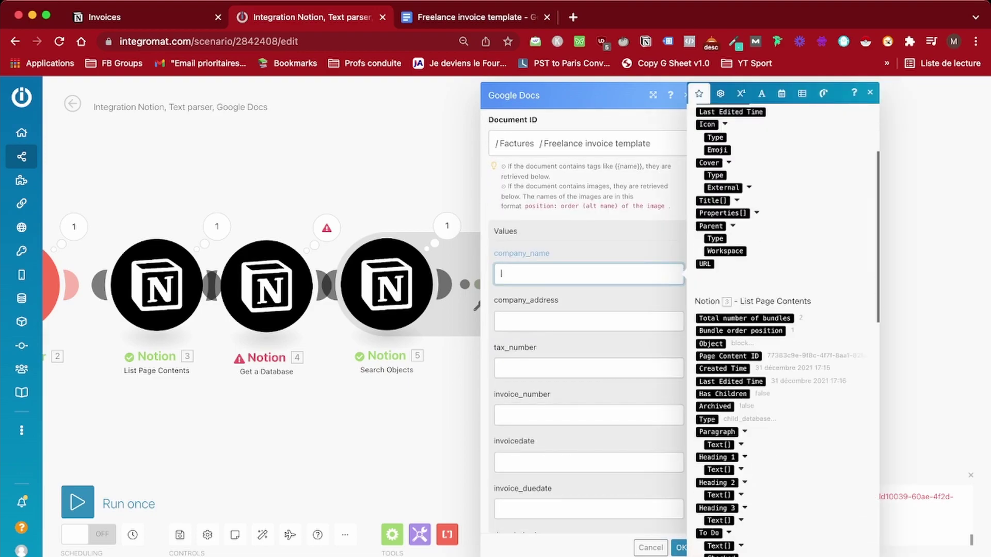
pyautogui.scroll(-10, 779, 330)
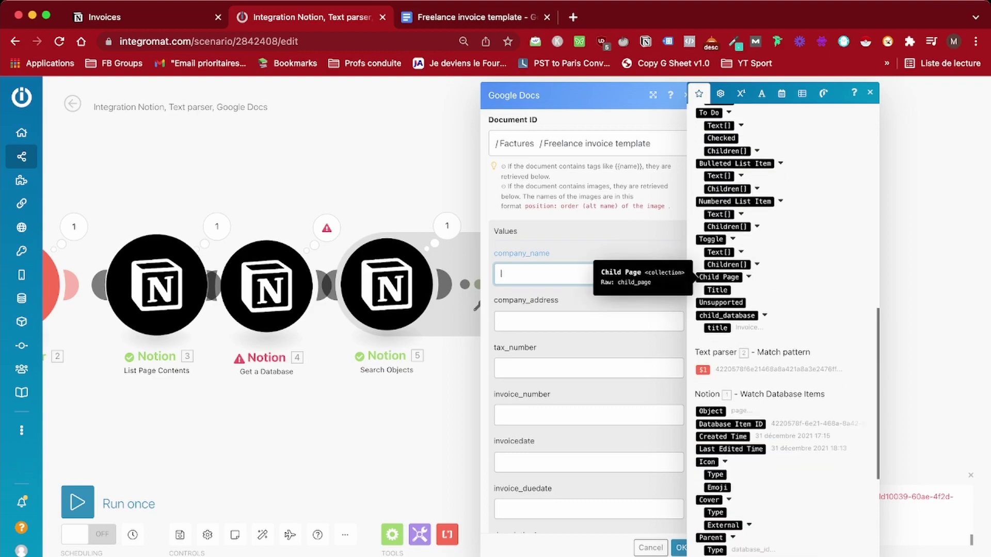
pyautogui.scroll(1, 733, 279)
pyautogui.scroll(2, 780, 330)
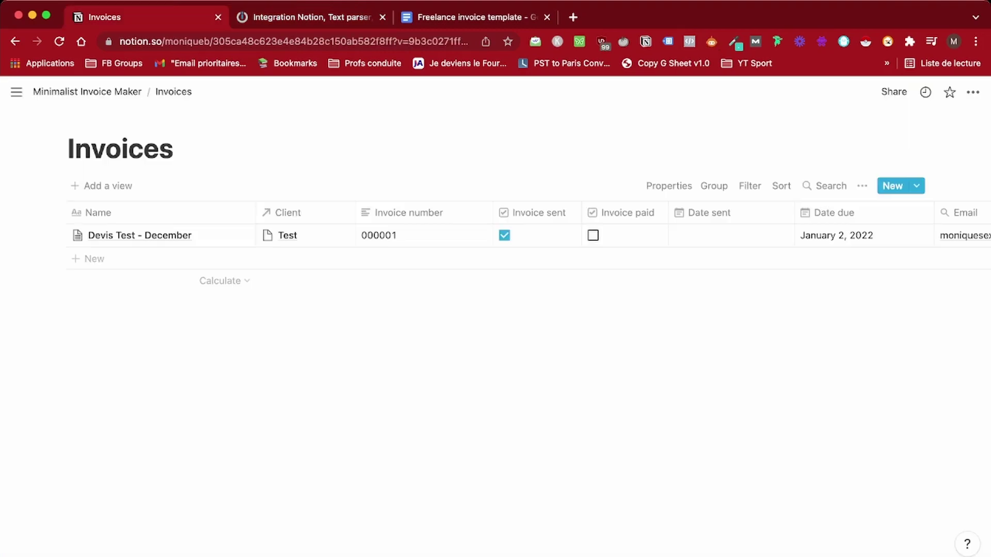
# Add a Rollup property to Notion's Invoices table based on the Client relation
pyautogui.press('super+1')
pyautogui.hscroll(5, 495, 233)
pyautogui.click(909, 213)
pyautogui.click(852, 289)
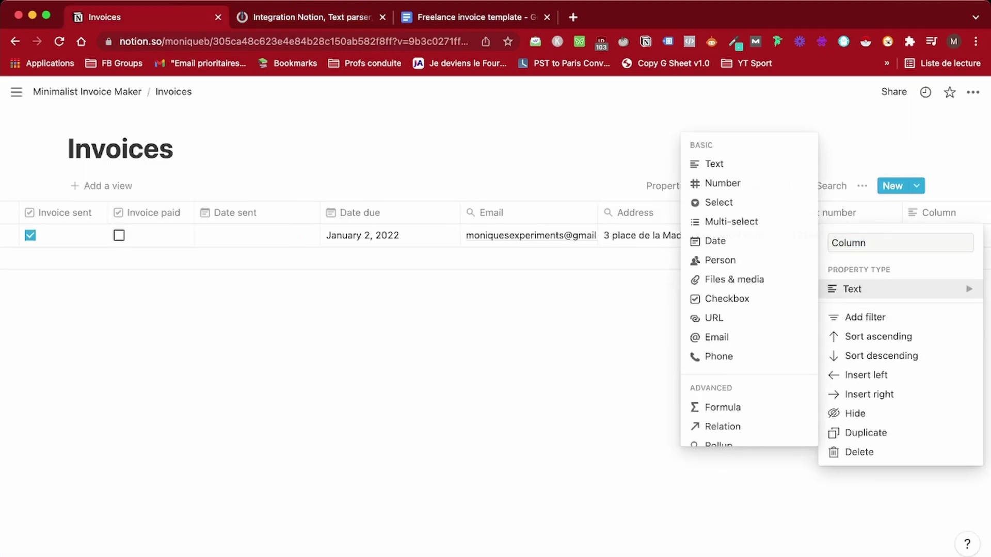
pyautogui.scroll(-1, 722, 361)
pyautogui.click(722, 409)
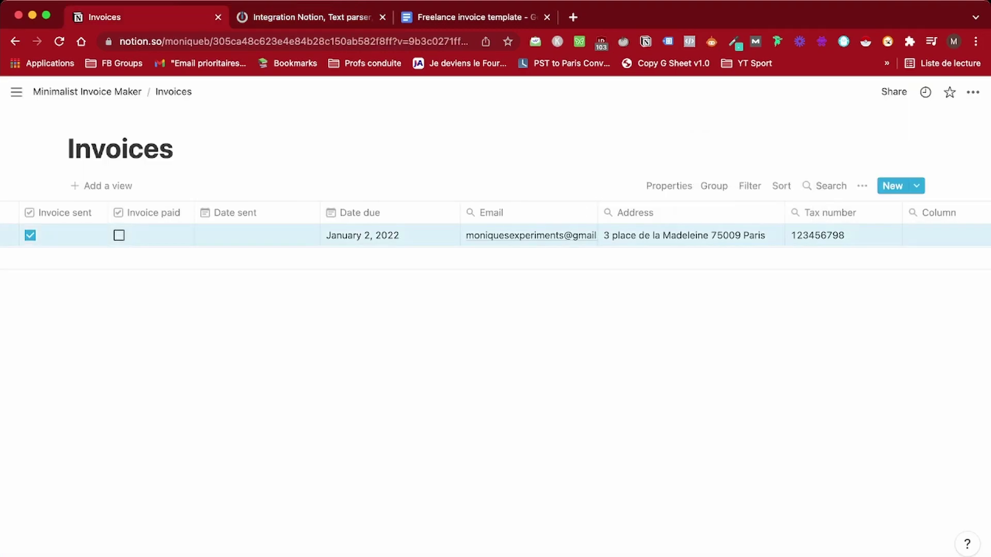
pyautogui.click(847, 279)
pyautogui.click(805, 300)
pyautogui.click(836, 329)
# Name the rollup column 'Client name' and place it beside Date due
pyautogui.click(802, 213)
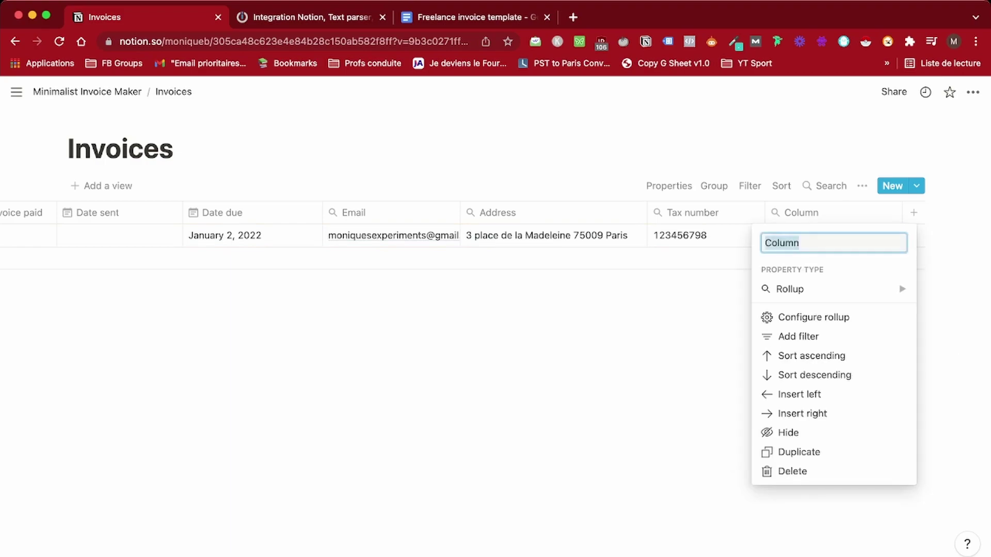
pyautogui.write('Client name')
pyautogui.press('Return')
pyautogui.moveTo(805, 213); pyautogui.dragTo(393, 213)
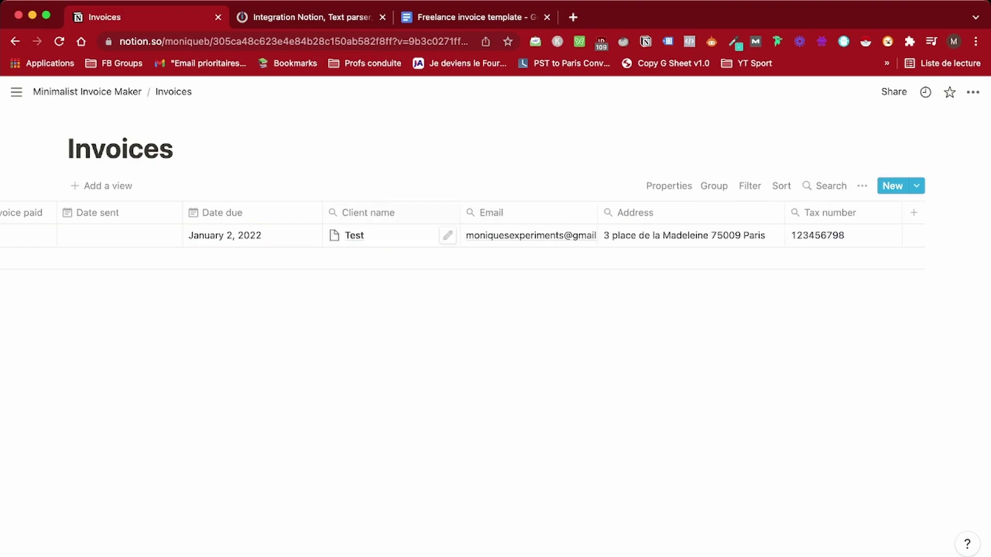
pyautogui.hotkey('ctrl', 'Tab')
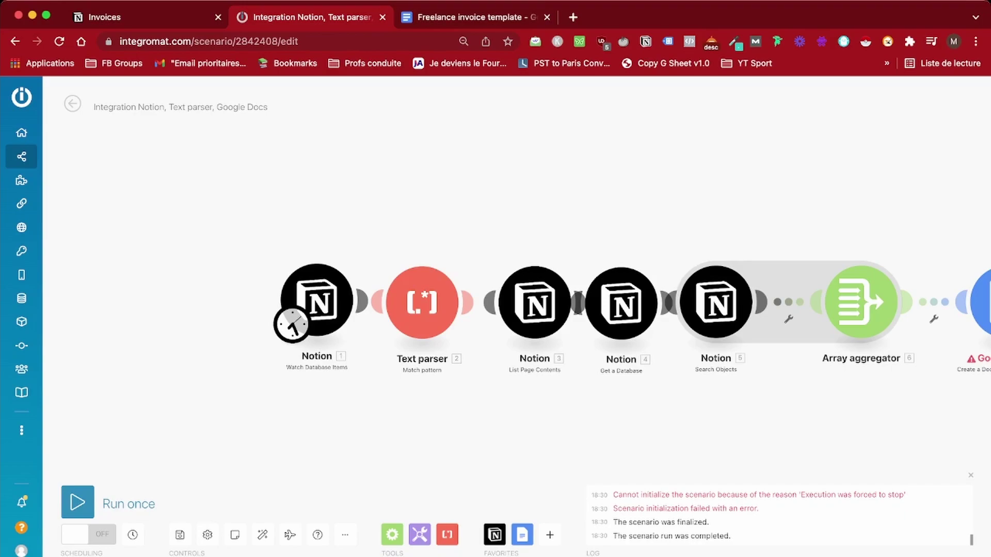
# Run the scenario, inspect the Array aggregator's aggregated items, then open the Google Docs module
pyautogui.click(77, 502)
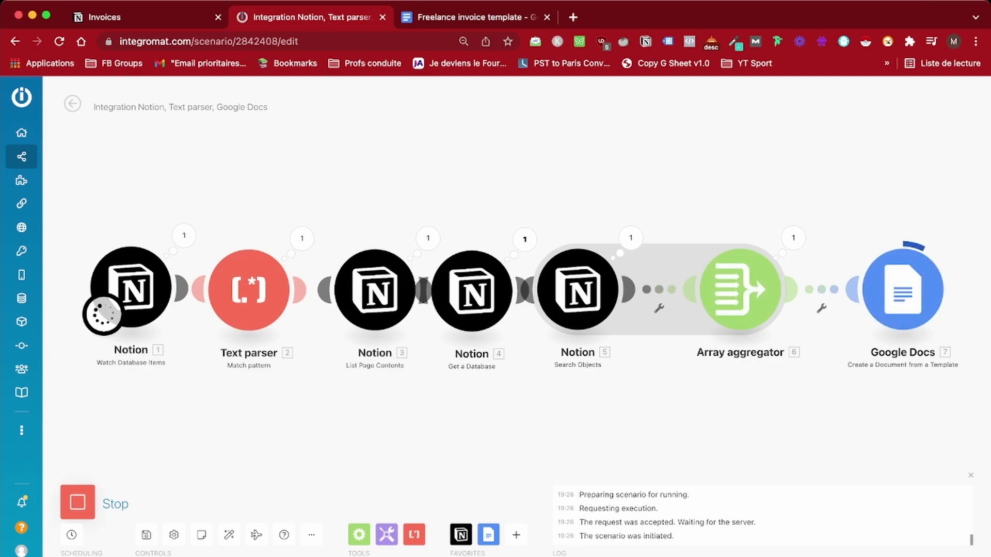
pyautogui.click(77, 502)
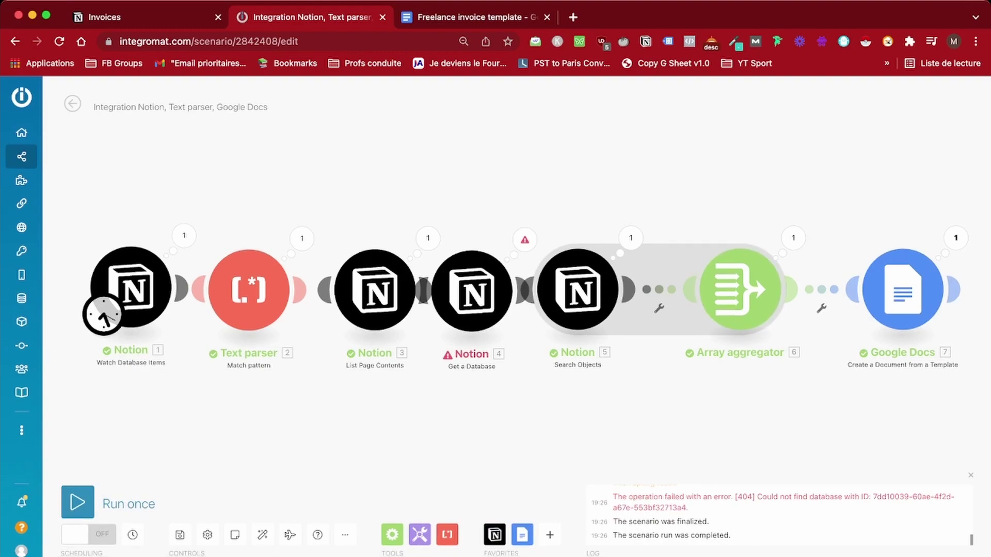
pyautogui.click(793, 238)
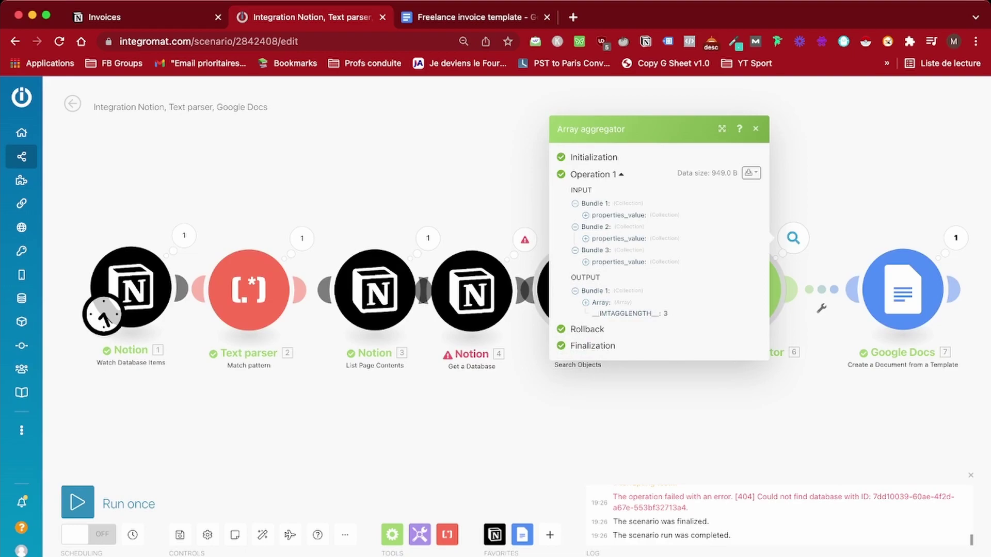
pyautogui.click(607, 302)
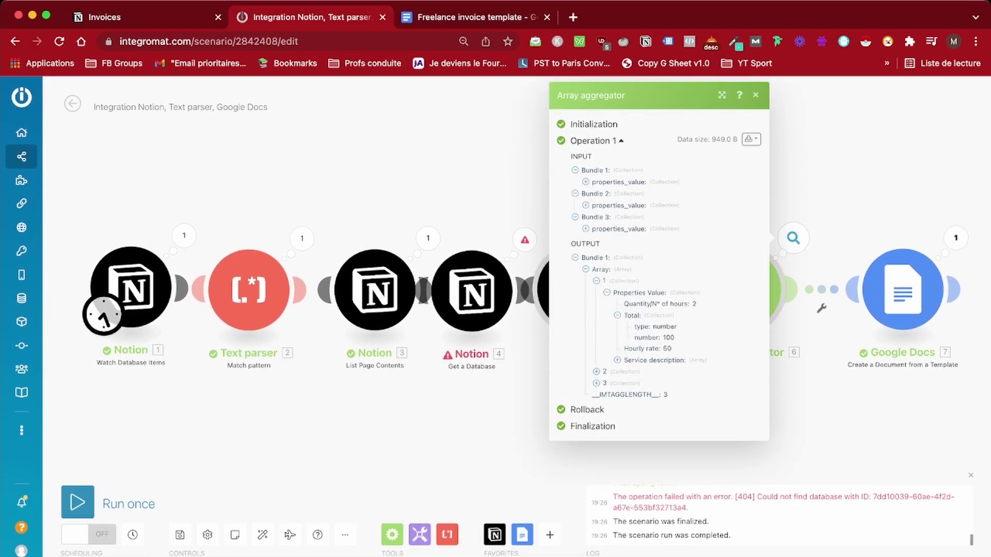
pyautogui.click(596, 372)
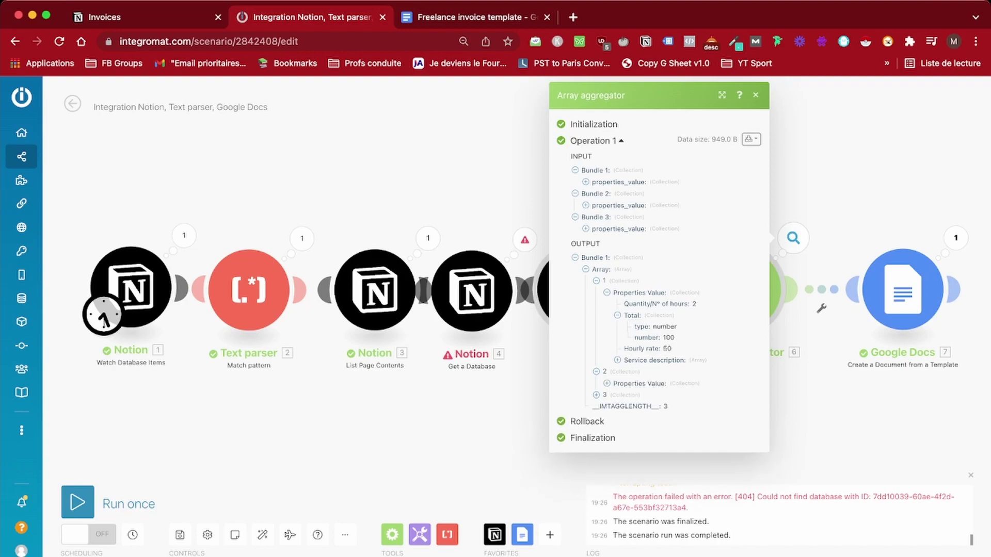
pyautogui.click(903, 289)
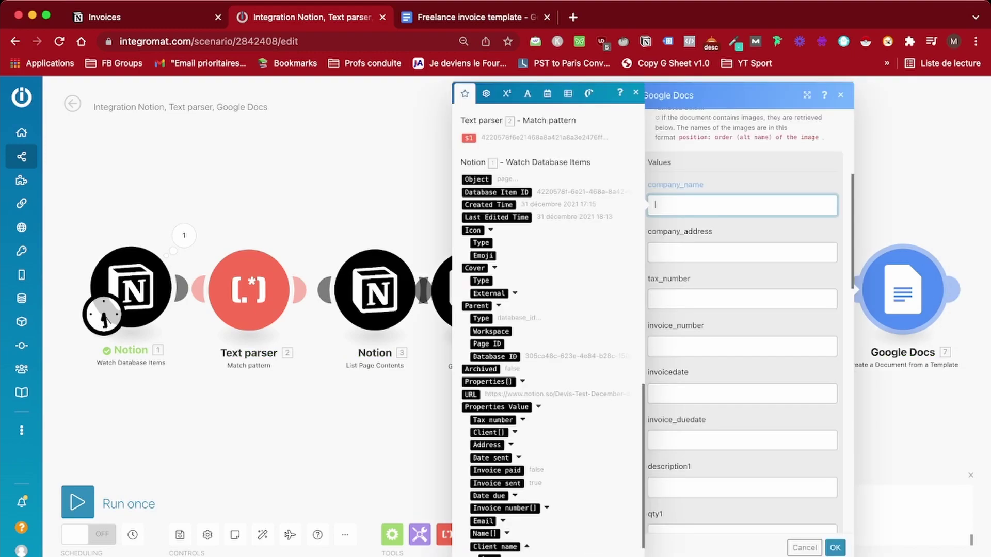
# Map the Client name text into company_name
pyautogui.scroll(-2, 547, 330)
pyautogui.click(527, 505)
pyautogui.scroll(-1, 547, 330)
pyautogui.scroll(-3, 547, 330)
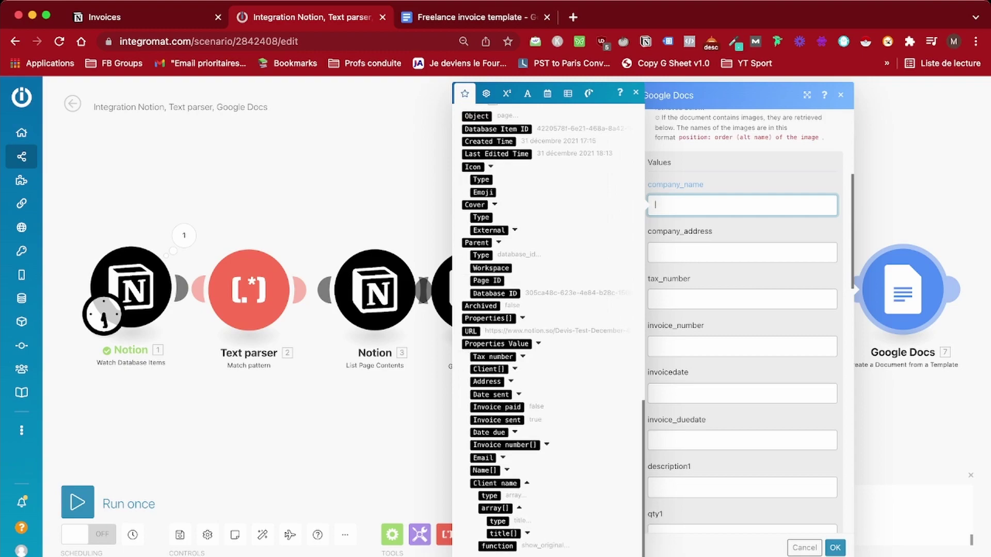
pyautogui.click(527, 470)
pyautogui.click(523, 495)
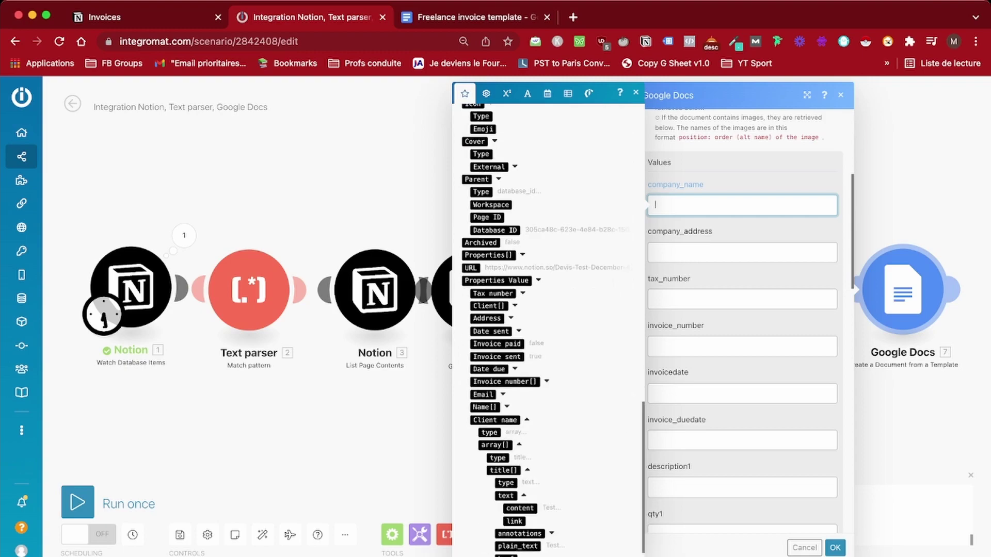
pyautogui.click(519, 508)
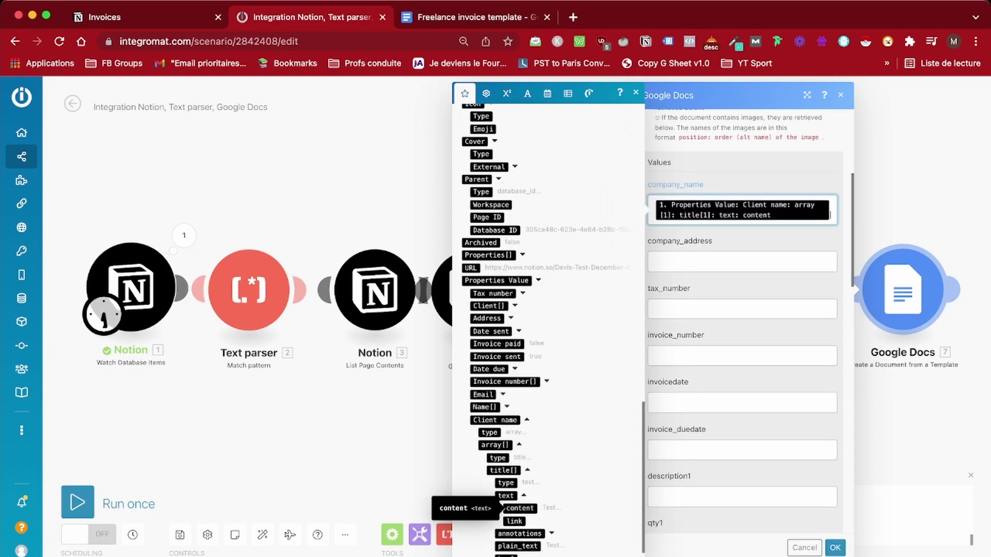
# Map the Address plain_text into company_address
pyautogui.click(655, 261)
pyautogui.scroll(-10, 547, 330)
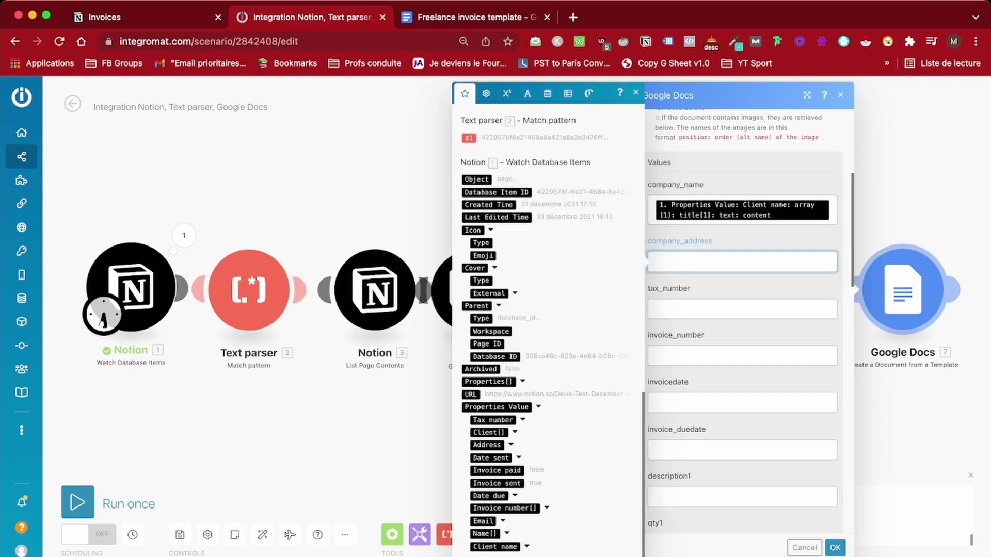
pyautogui.click(487, 445)
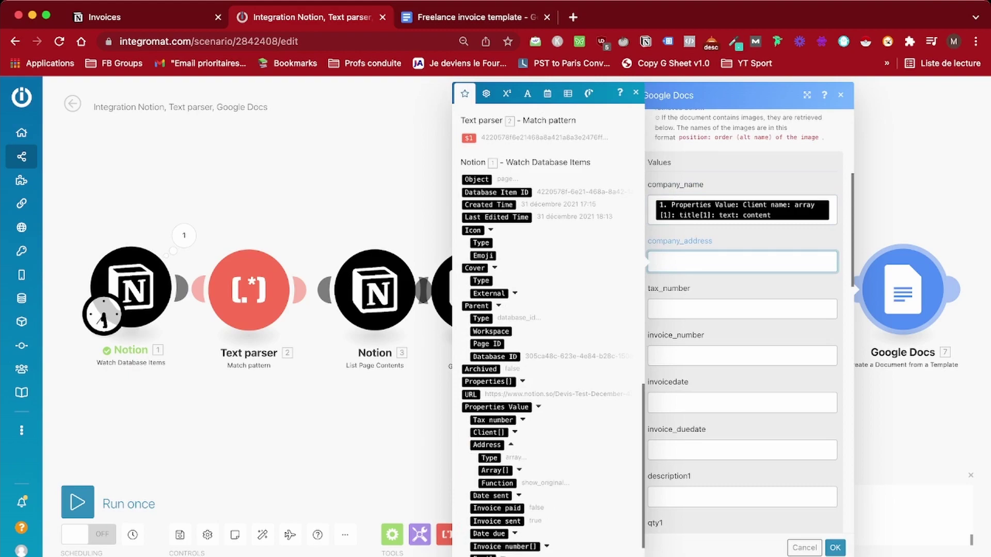
pyautogui.click(495, 470)
pyautogui.click(503, 496)
pyautogui.scroll(-2, 548, 336)
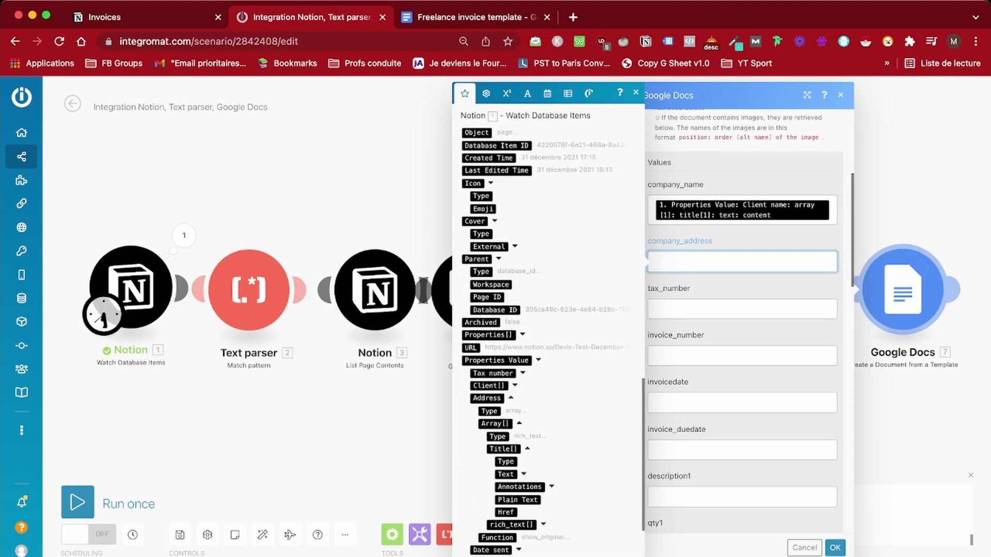
pyautogui.click(506, 474)
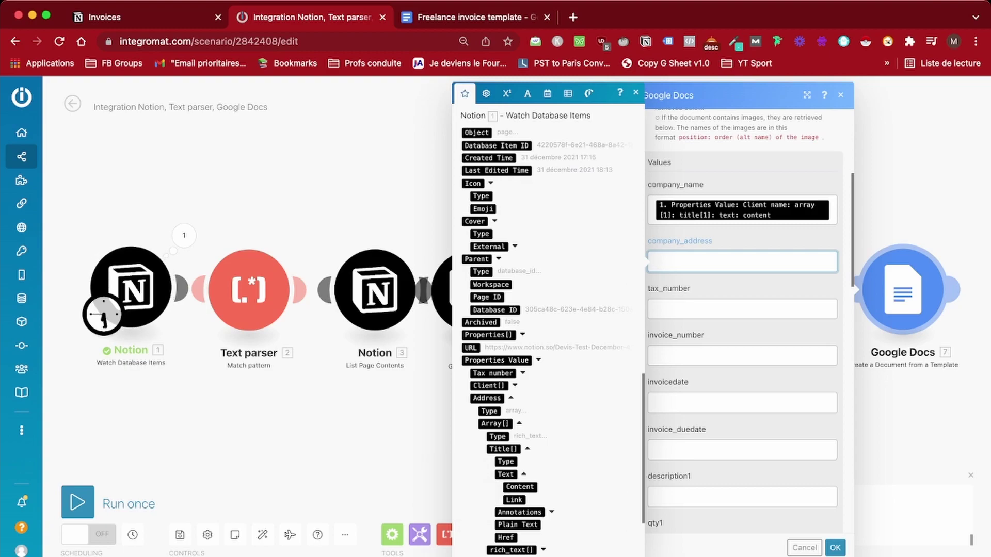
pyautogui.scroll(-2, 548, 330)
pyautogui.click(511, 501)
pyautogui.scroll(-2, 547, 330)
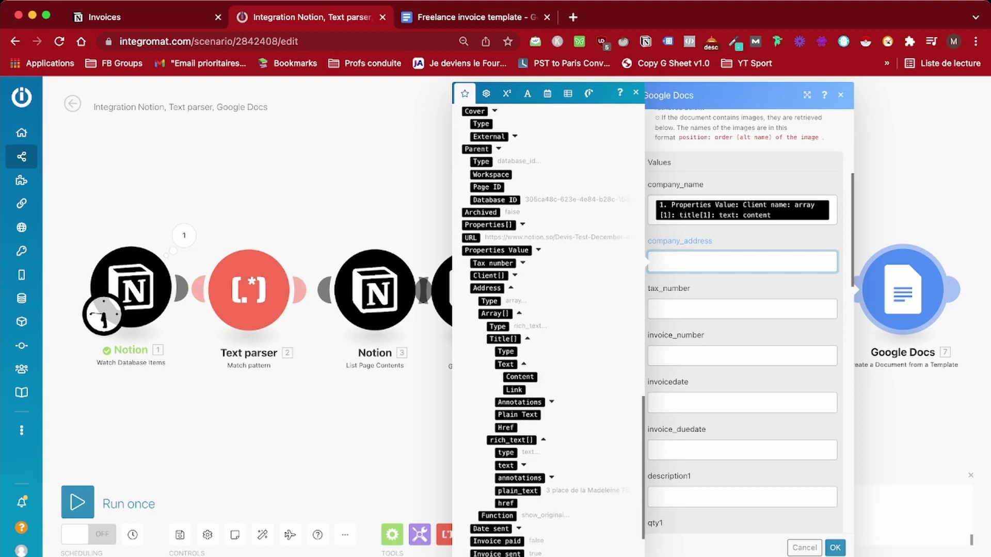
pyautogui.click(518, 491)
# Map the Tax number value into tax_number
pyautogui.click(742, 318)
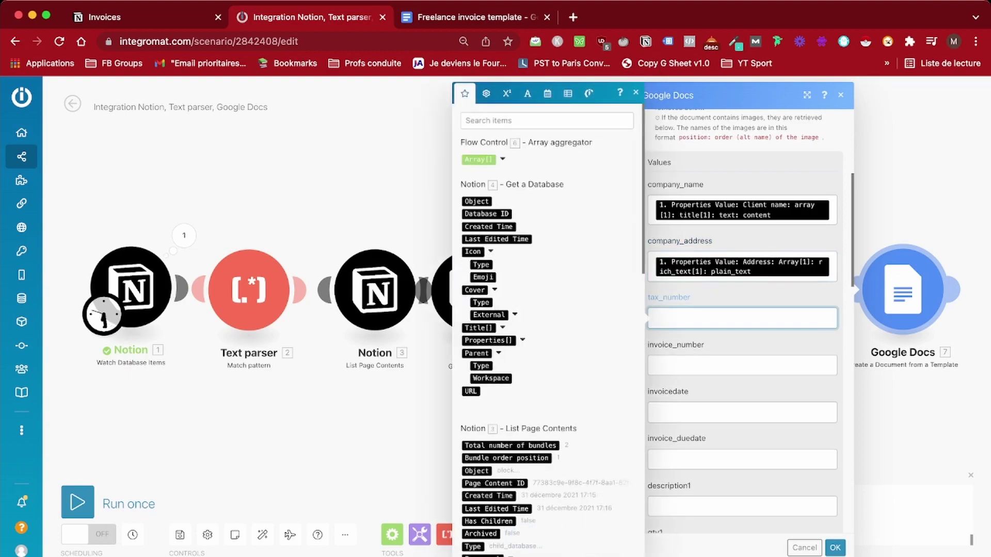
pyautogui.click(523, 420)
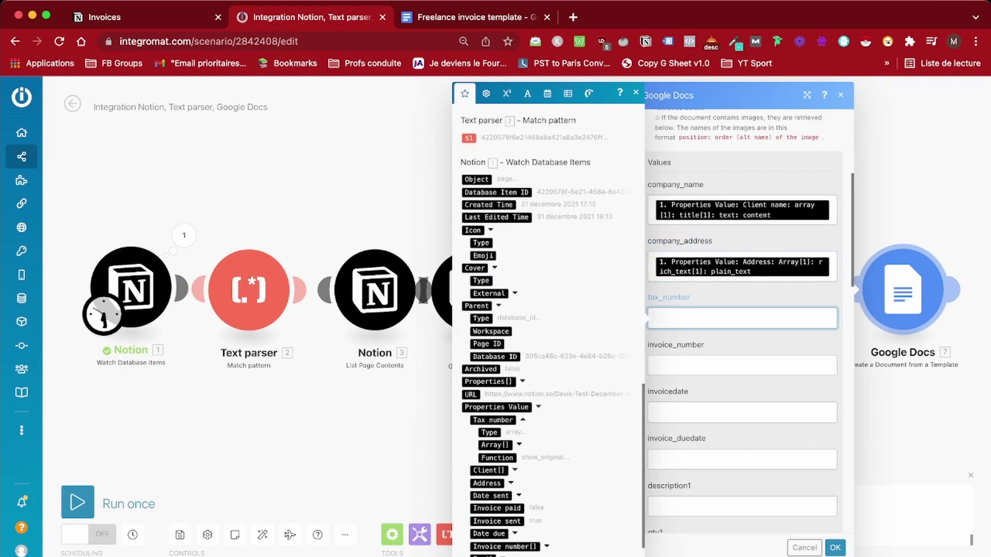
pyautogui.click(519, 444)
pyautogui.scroll(-1, 548, 361)
pyautogui.click(501, 448)
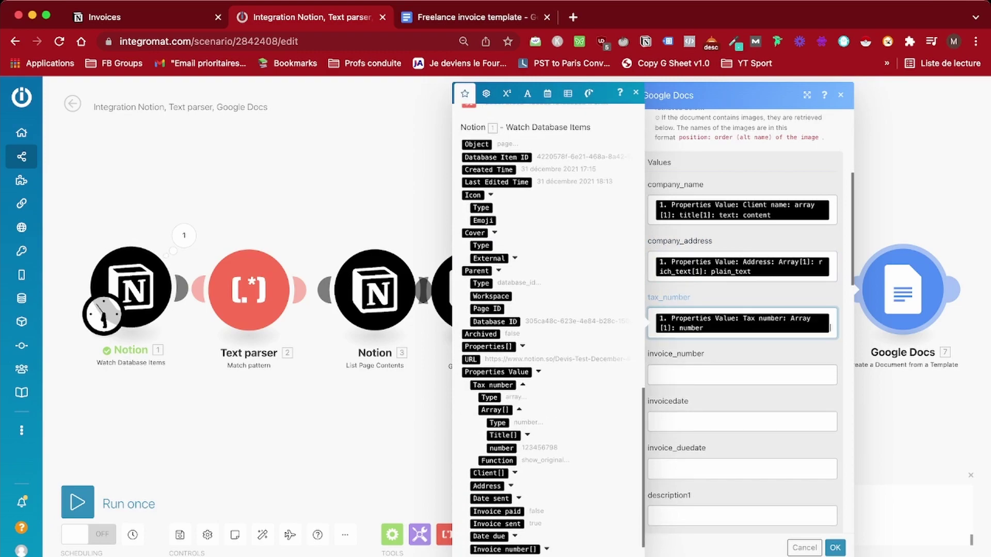
# Map the Invoice number plain text into invoice_number
pyautogui.click(742, 375)
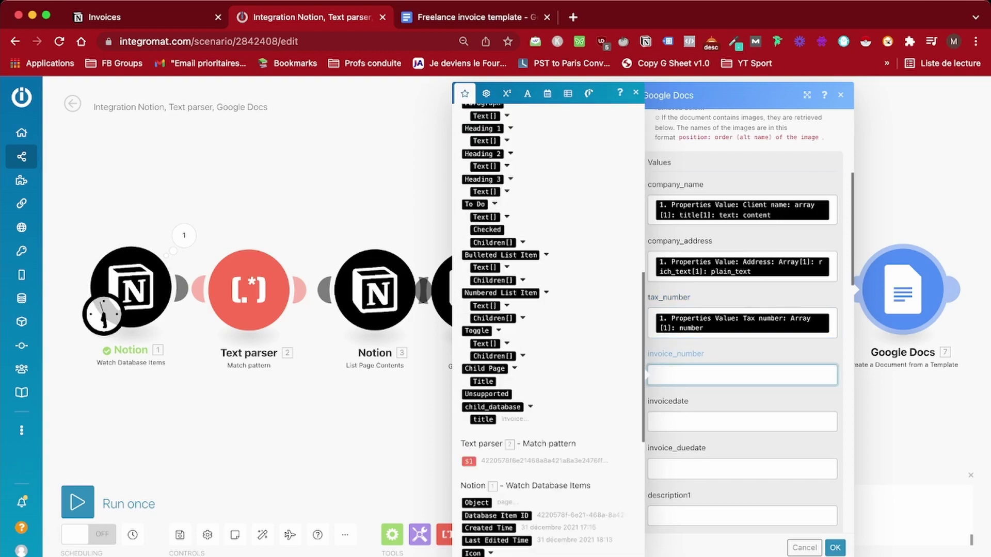
pyautogui.click(547, 508)
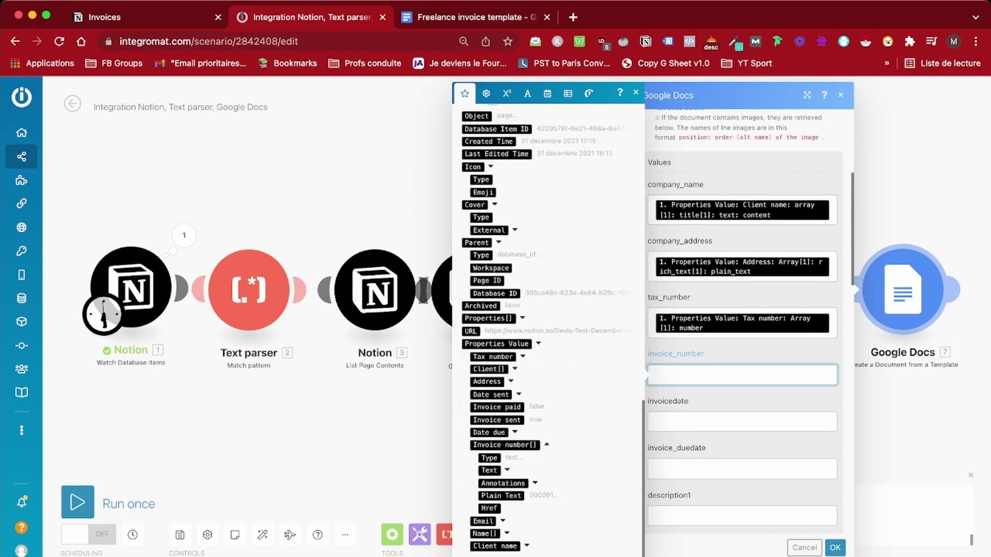
pyautogui.click(501, 496)
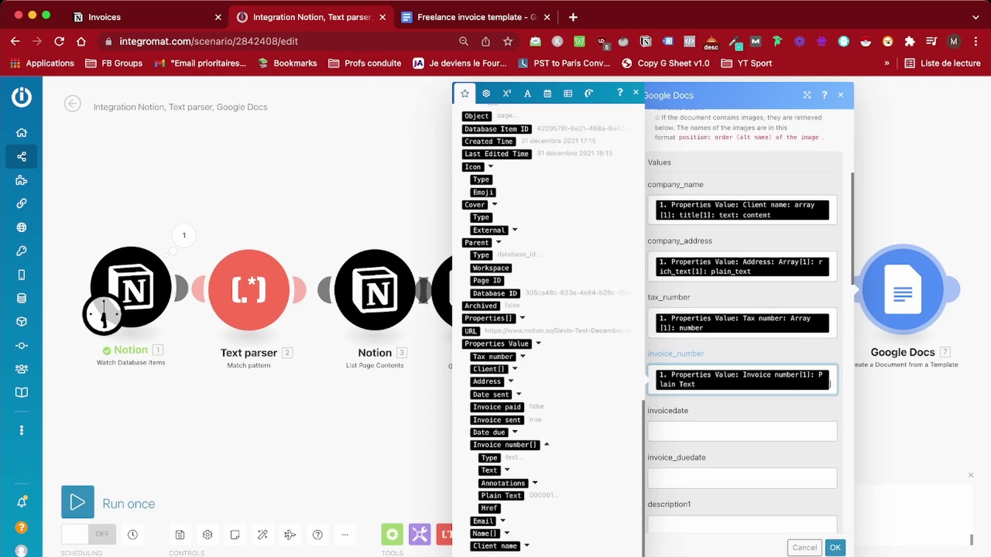
pyautogui.click(742, 431)
# Set invoicedate to formatDate(now; DD/MM/YYYY) using the Date and time functions
pyautogui.click(568, 94)
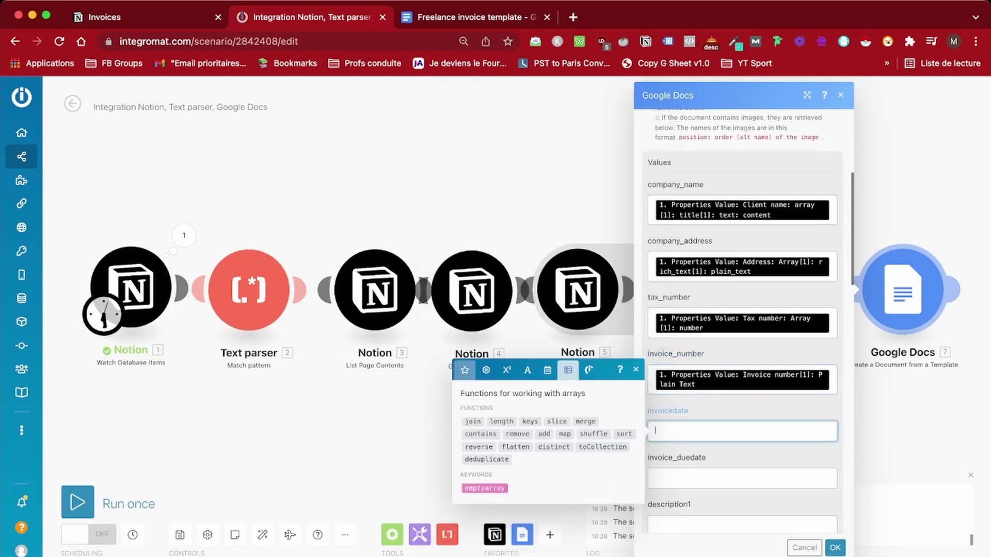
pyautogui.click(548, 364)
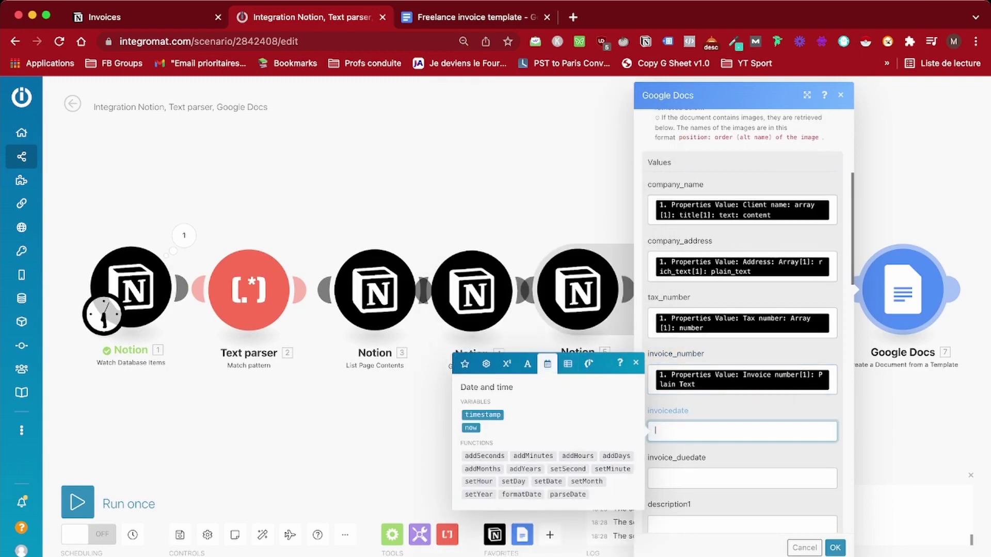
pyautogui.click(522, 494)
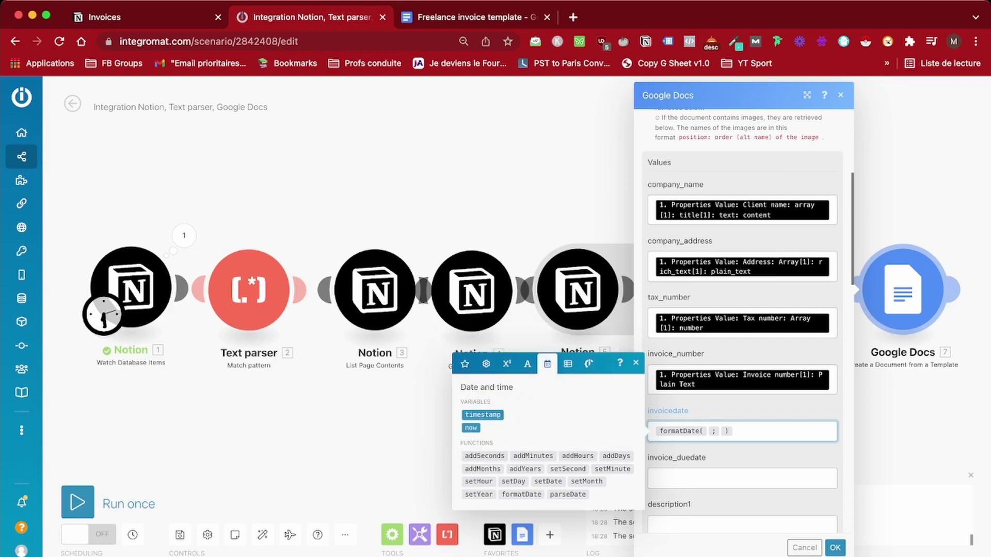
pyautogui.click(471, 428)
pyautogui.write('DD/MM/ ')
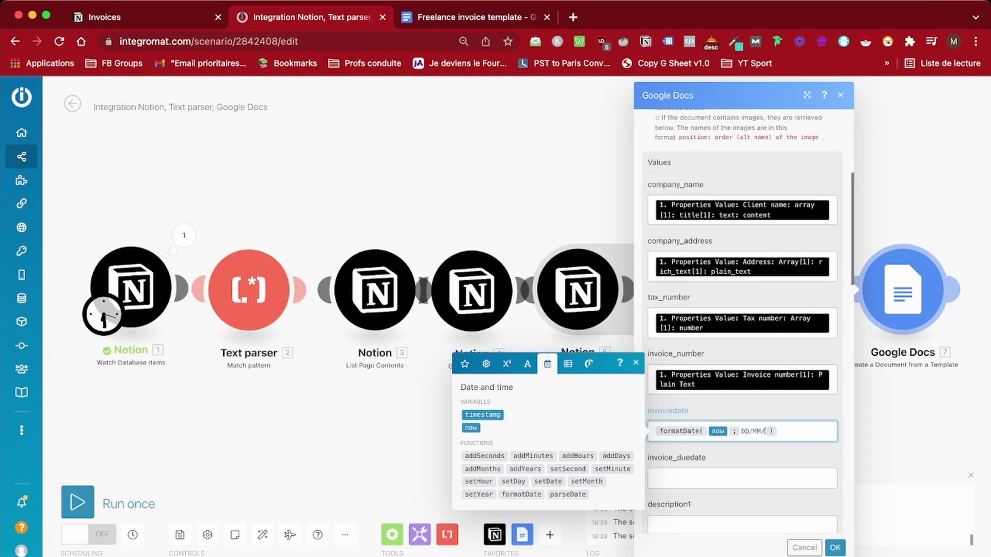
pyautogui.write('YYYY')
# Map the Notion Date due: Start value into invoice_duedate
pyautogui.press('Tab')
pyautogui.scroll(-5, 742, 320)
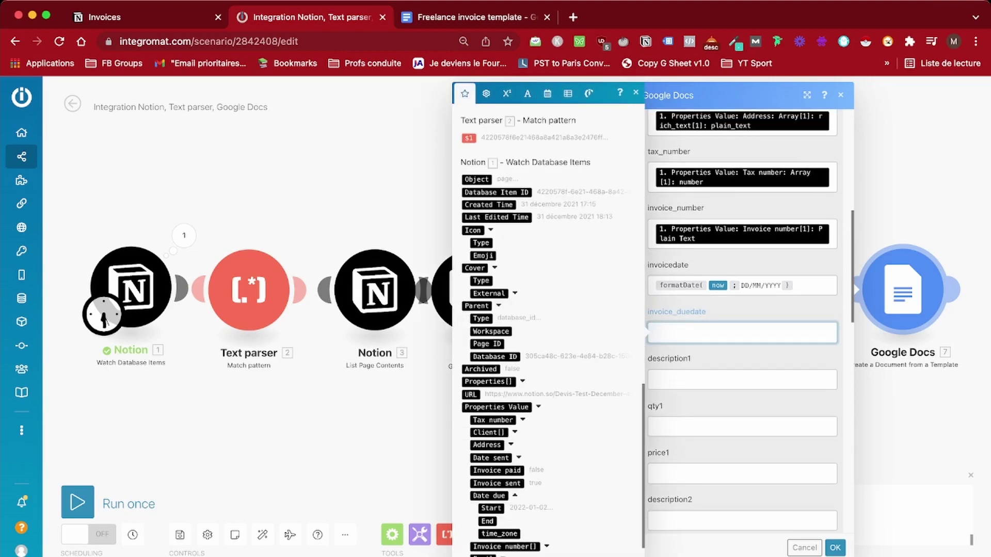
pyautogui.click(491, 470)
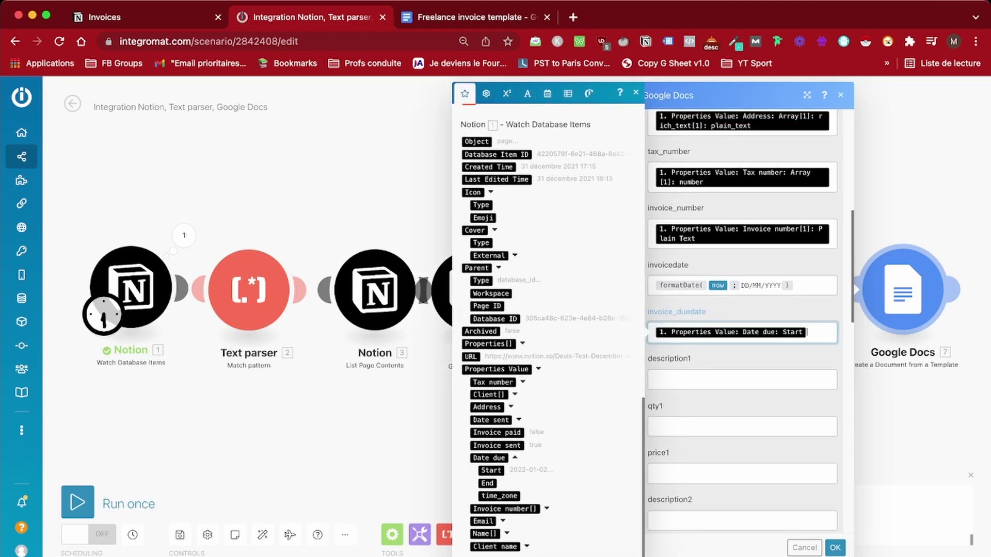
pyautogui.press('Tab')
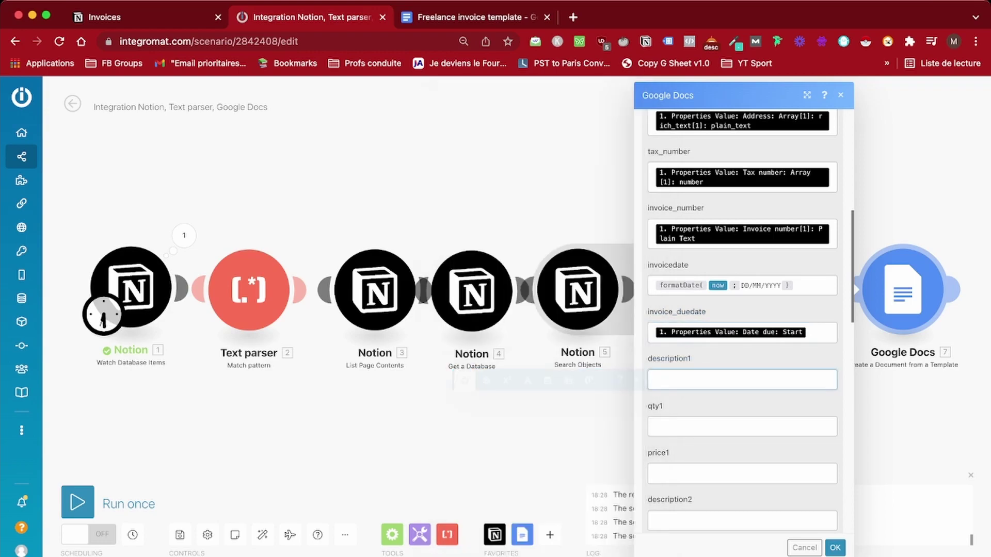
# Map service description, hours quantity and line Total number into description1, qty1 and price1
pyautogui.scroll(-3, 742, 310)
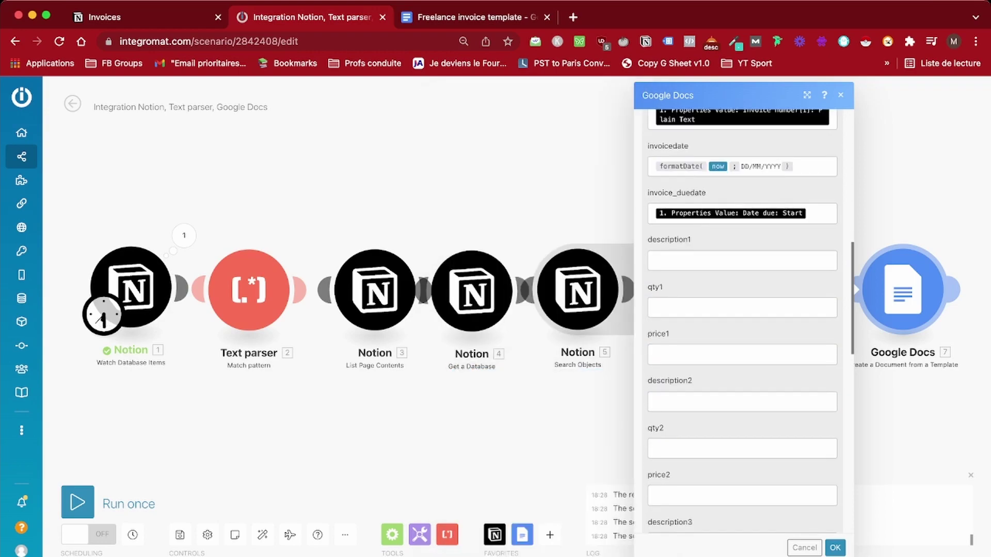
pyautogui.click(743, 261)
pyautogui.click(640, 273)
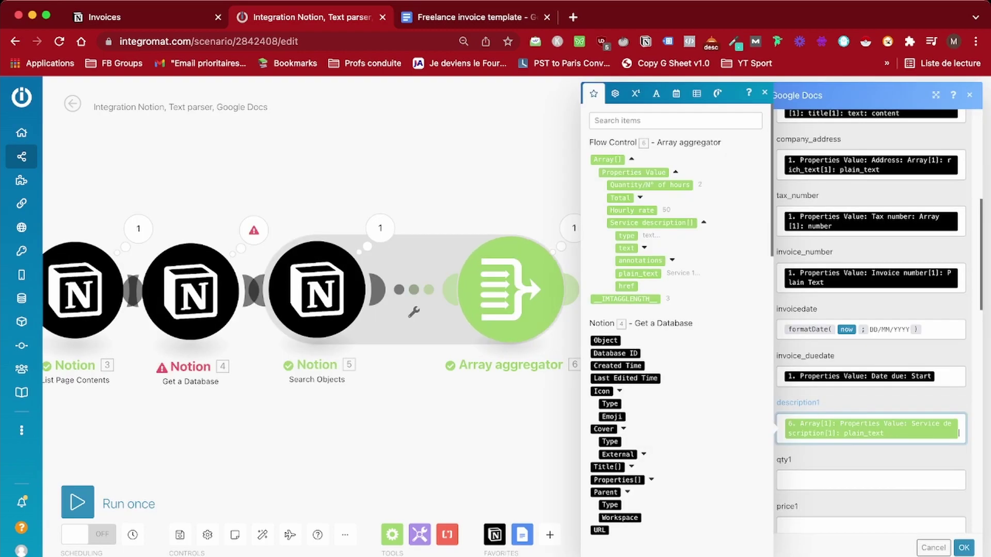
pyautogui.click(872, 444)
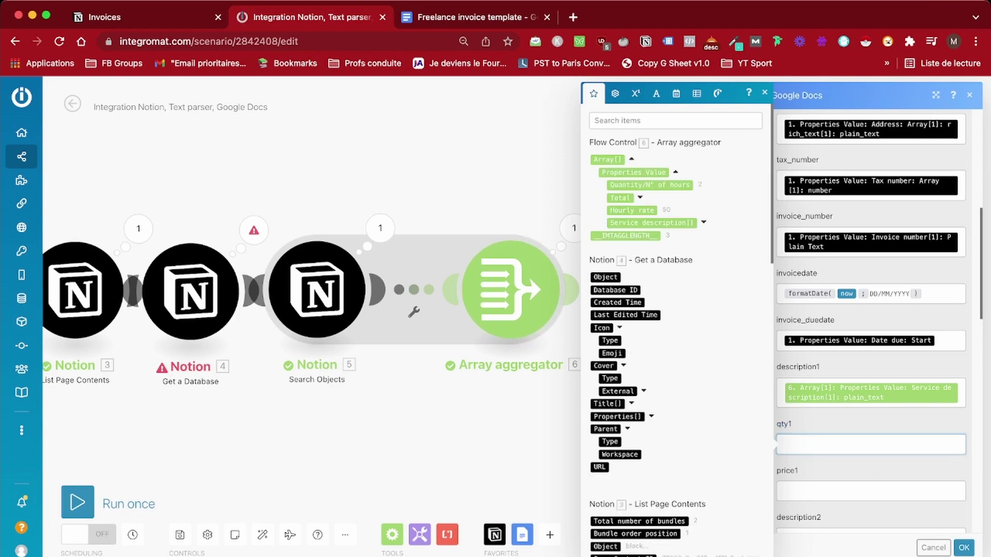
pyautogui.click(649, 185)
pyautogui.click(872, 500)
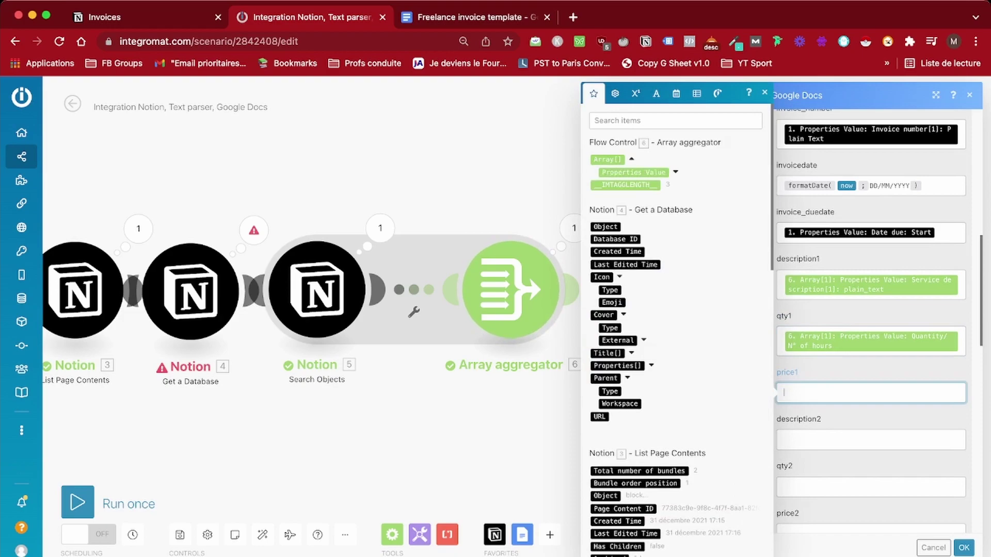
pyautogui.click(631, 222)
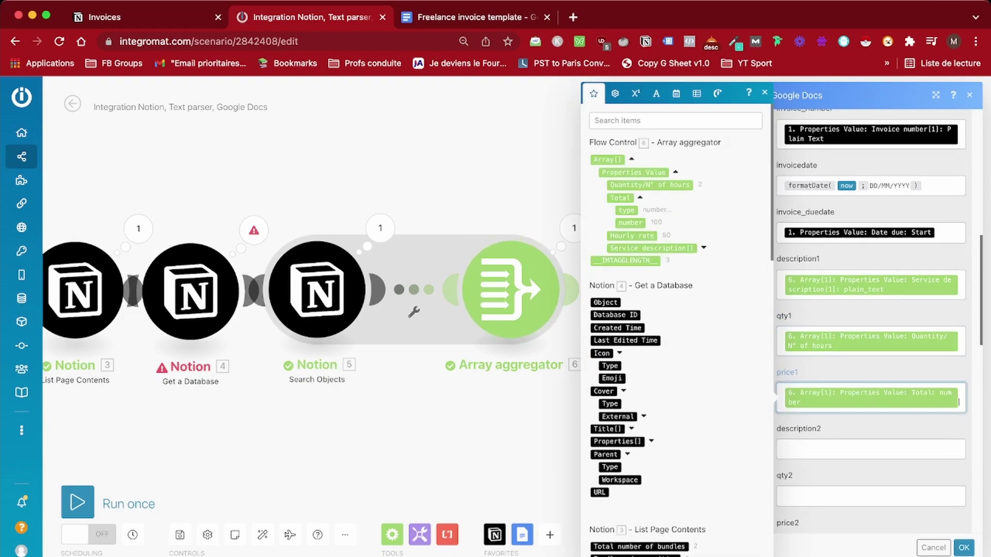
# Map the service description into description2 with array index 2
pyautogui.click(871, 449)
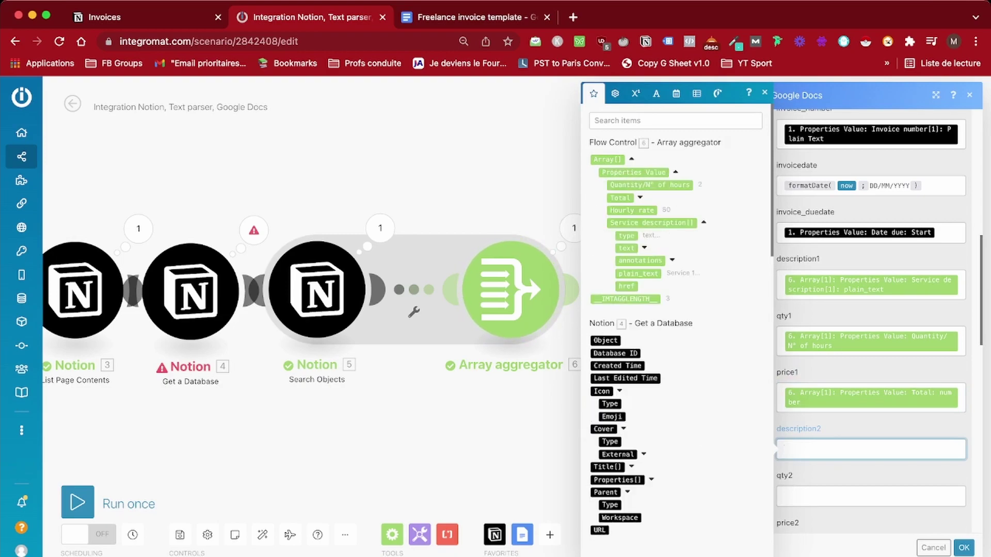
pyautogui.click(640, 273)
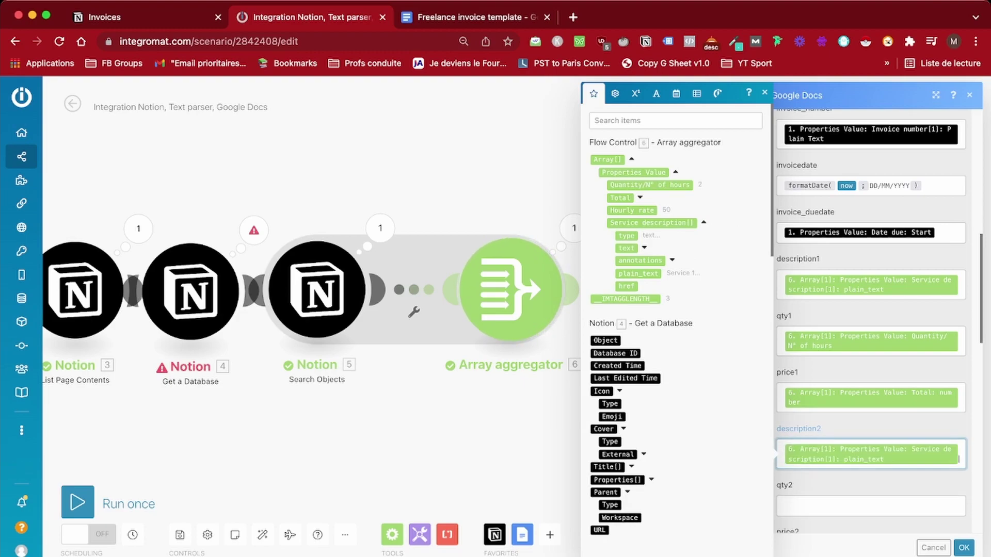
pyautogui.click(932, 408)
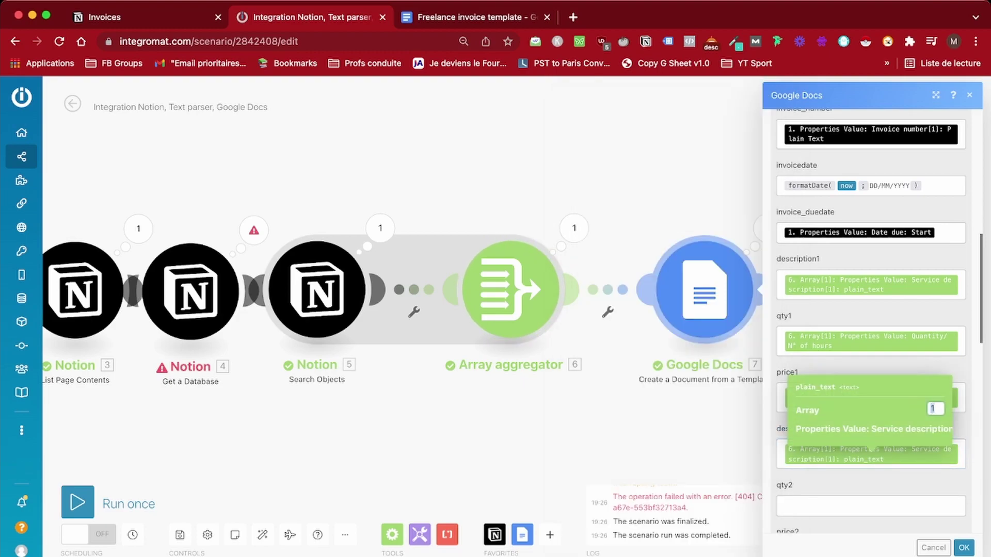
pyautogui.write('2')
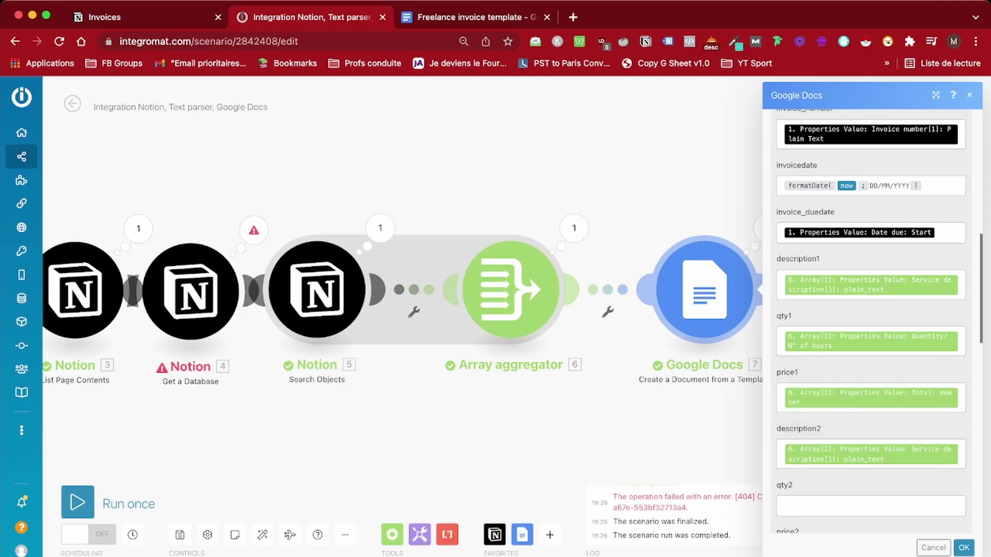
pyautogui.scroll(-3, 871, 361)
# Map the hours quantity into qty2, changing its array index to 2
pyautogui.click(785, 396)
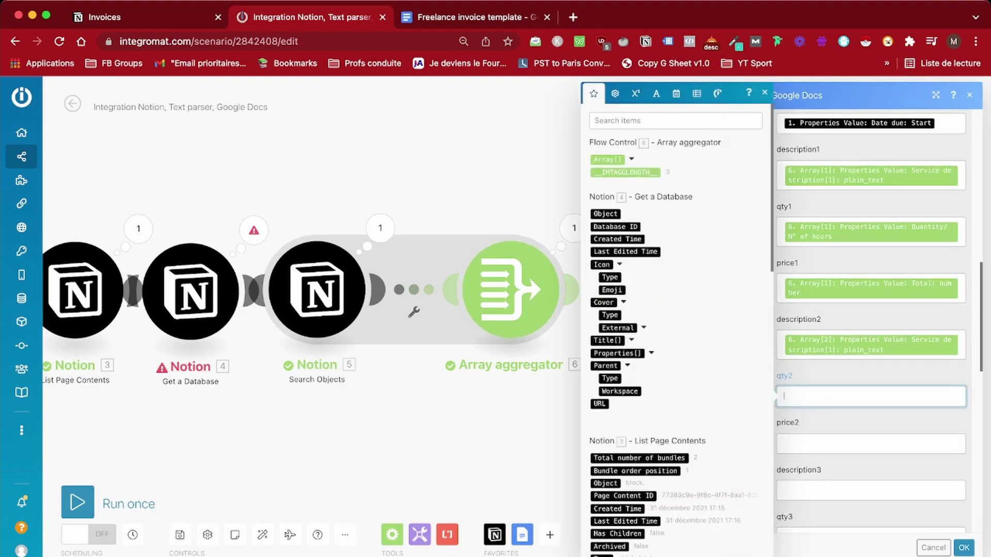
pyautogui.click(631, 159)
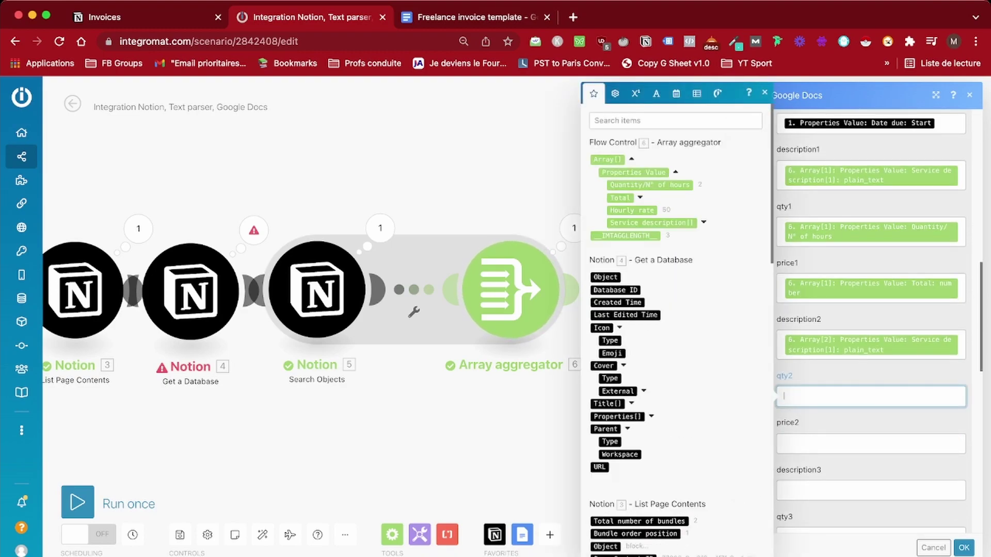
pyautogui.click(649, 185)
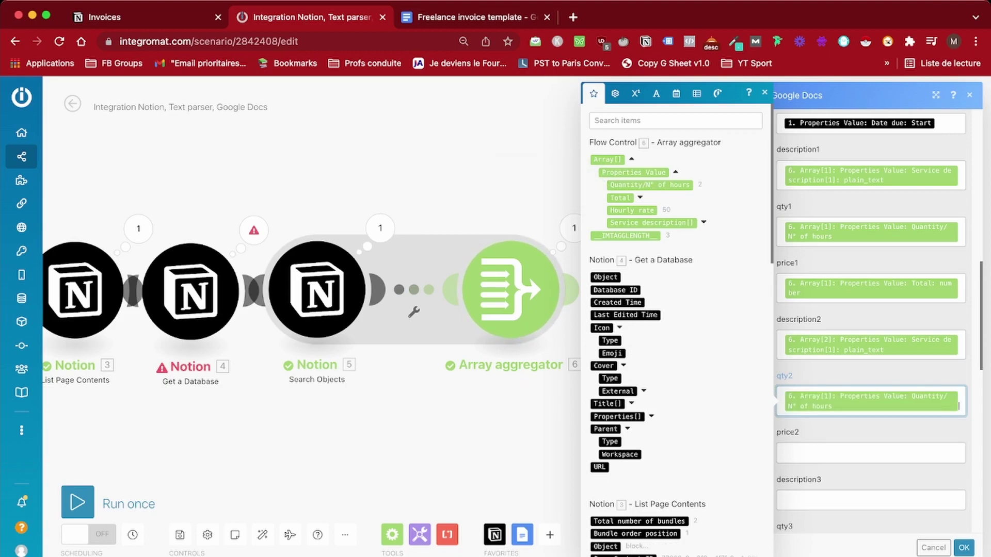
pyautogui.click(872, 396)
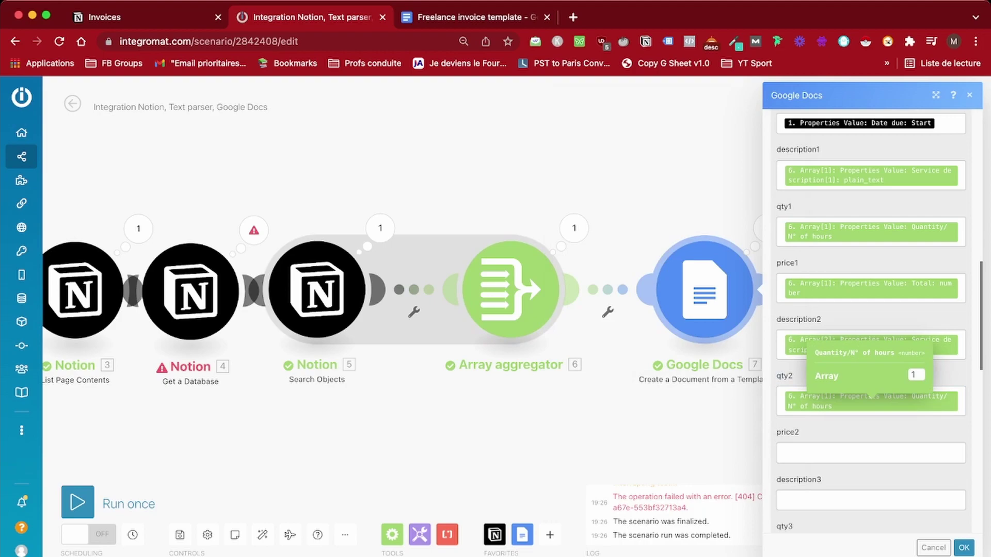
pyautogui.press('BackSpace')
pyautogui.write('2')
pyautogui.scroll(-3, 872, 396)
# Map the Total number into price2, replacing its array index with 2
pyautogui.click(871, 298)
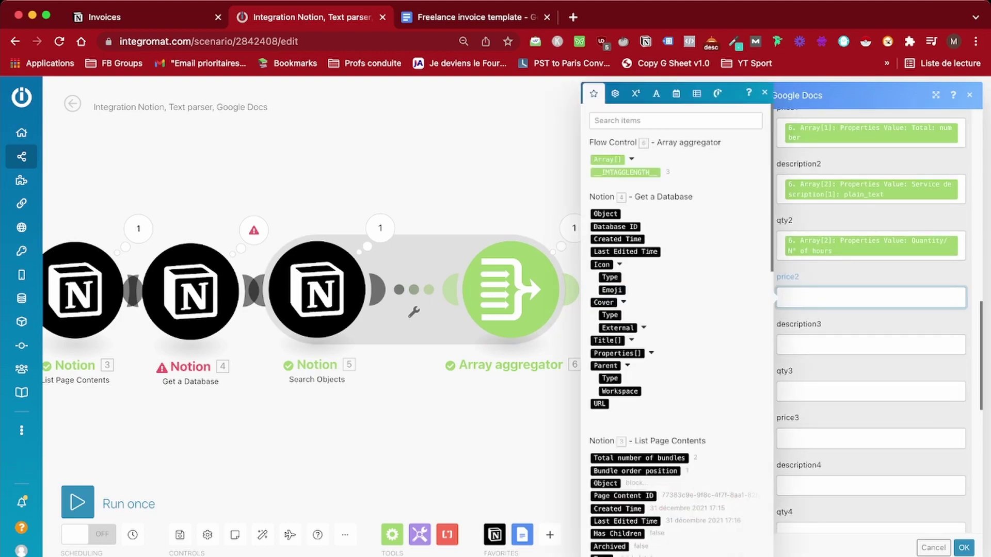
pyautogui.click(631, 159)
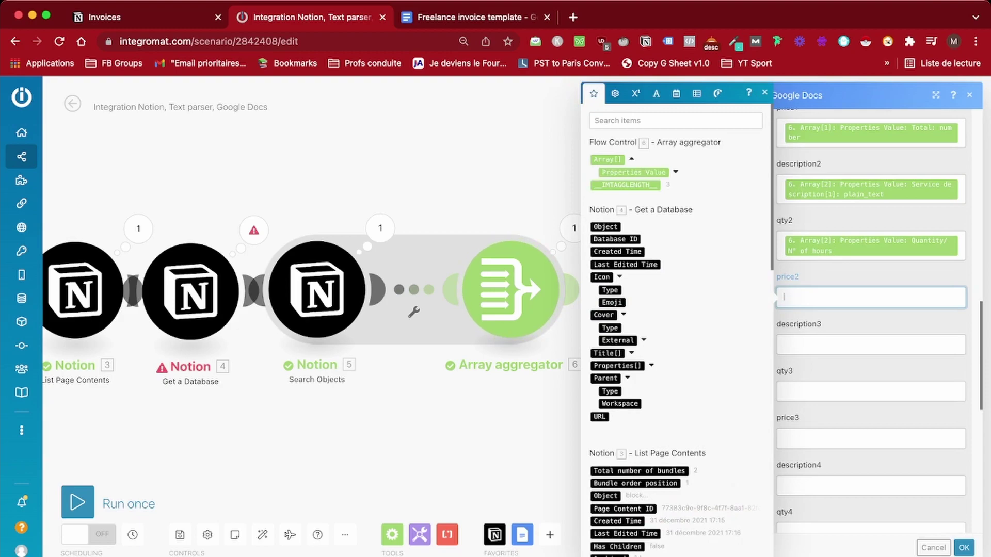
pyautogui.click(676, 172)
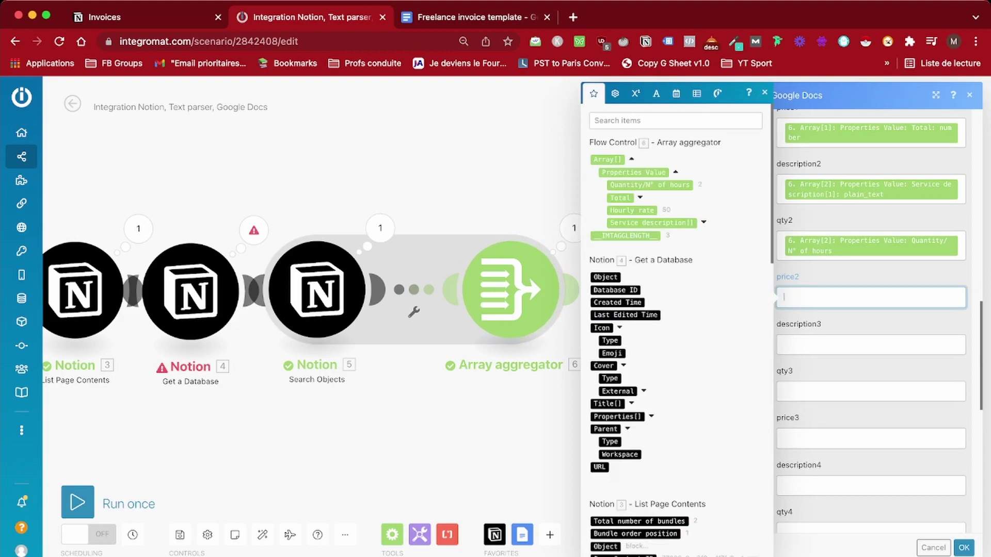
pyautogui.click(640, 198)
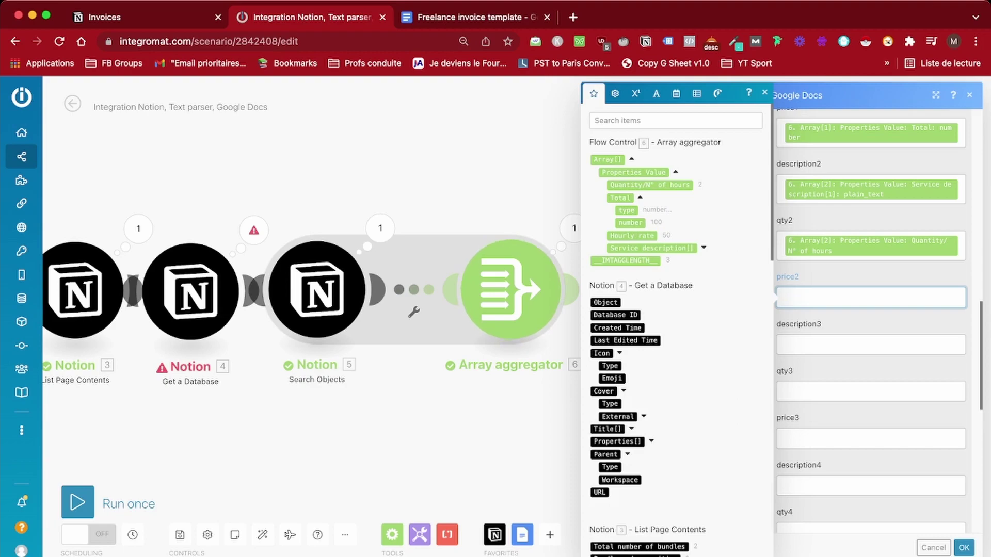
pyautogui.click(630, 222)
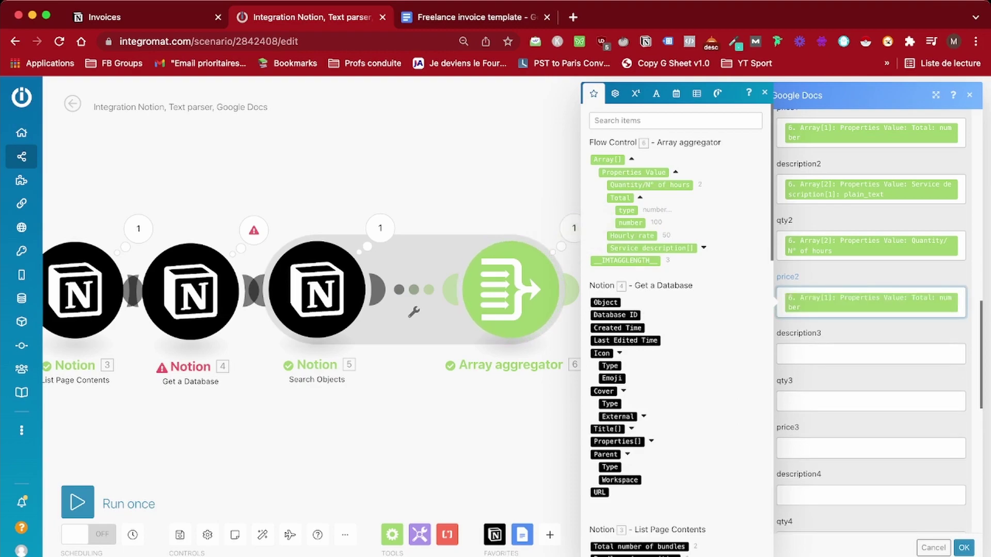
pyautogui.click(871, 302)
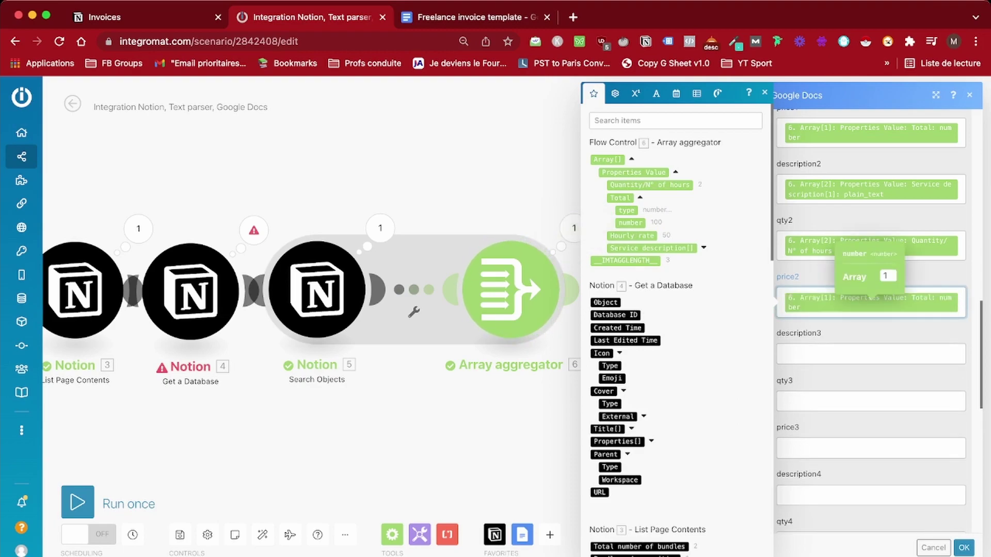
pyautogui.doubleClick(886, 276)
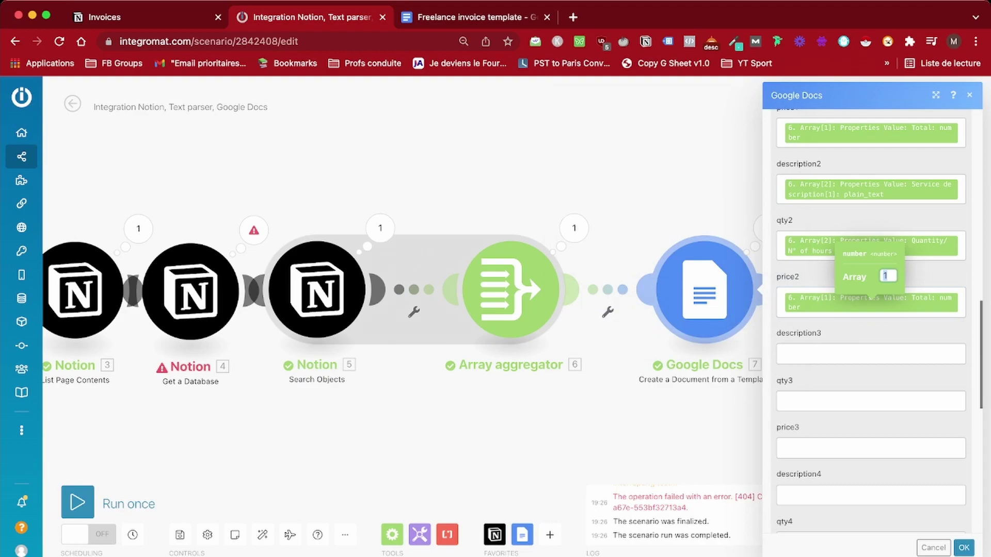
pyautogui.write('2')
# Place the service description into description3 using array index 3
pyautogui.click(871, 354)
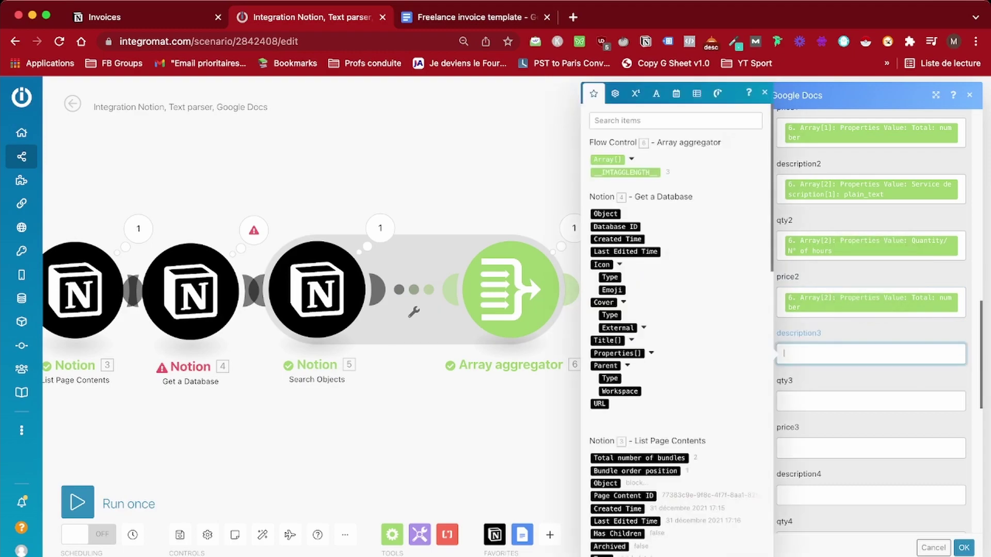
pyautogui.click(631, 159)
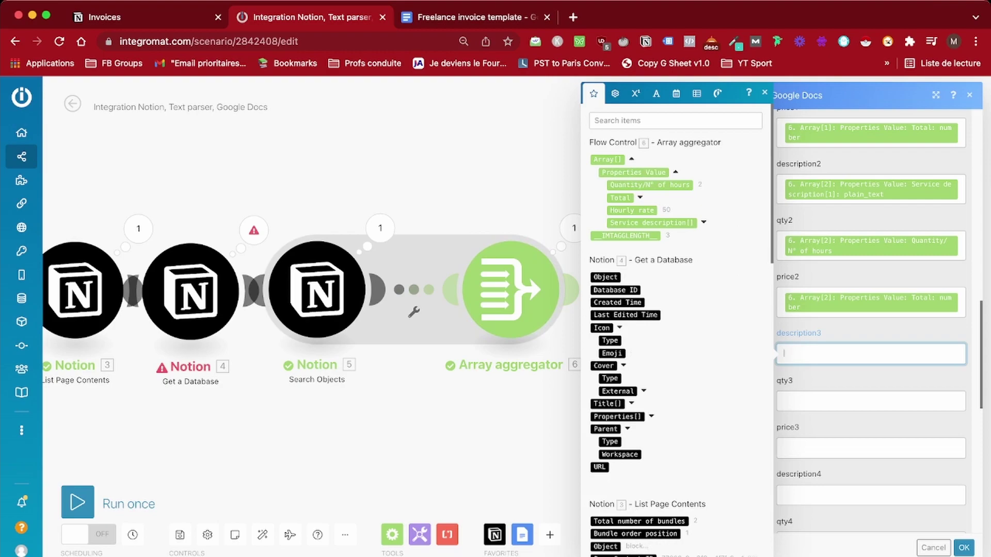
pyautogui.moveTo(652, 222); pyautogui.dragTo(872, 354)
pyautogui.write('3')
pyautogui.press('Tab')
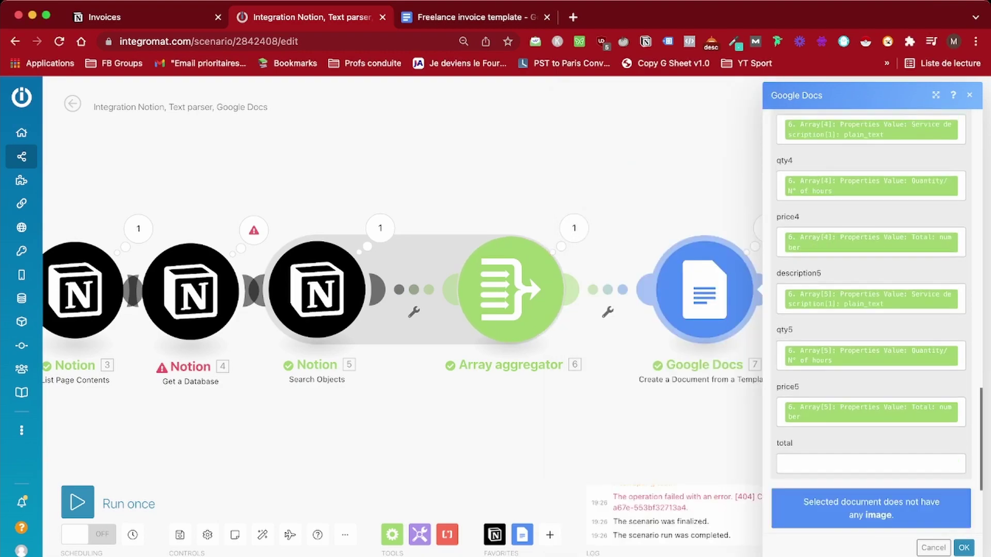
# Insert the sum math function into the total field
pyautogui.click(871, 463)
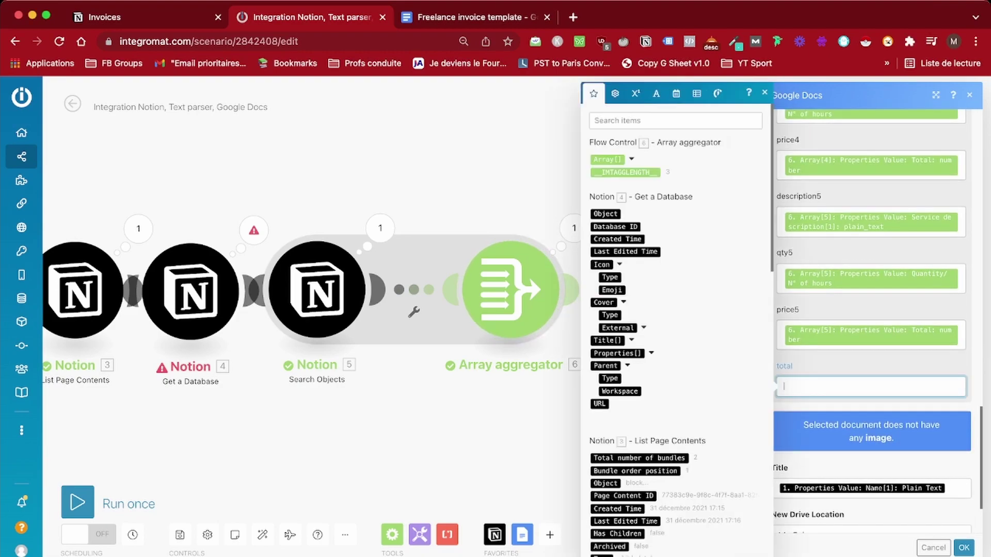
pyautogui.click(654, 93)
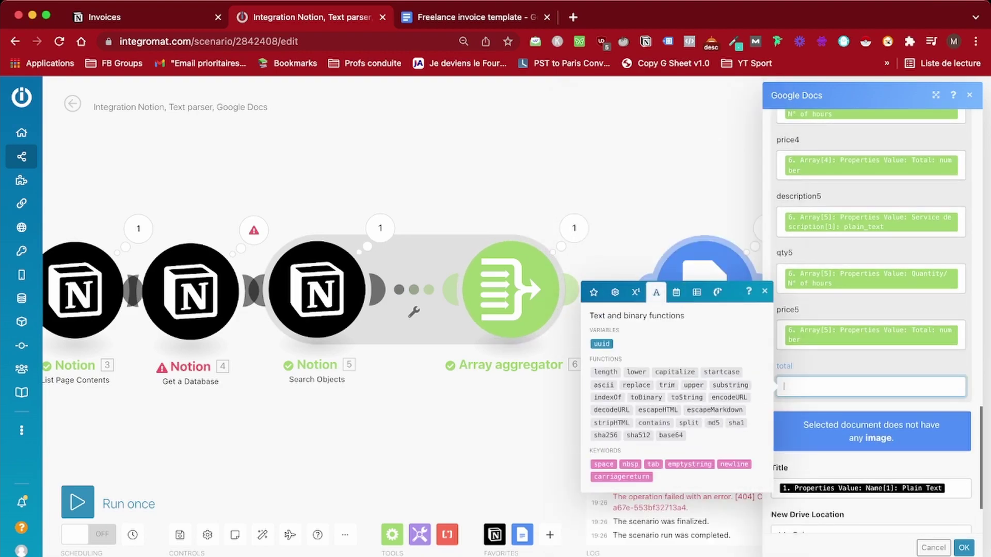
pyautogui.click(636, 292)
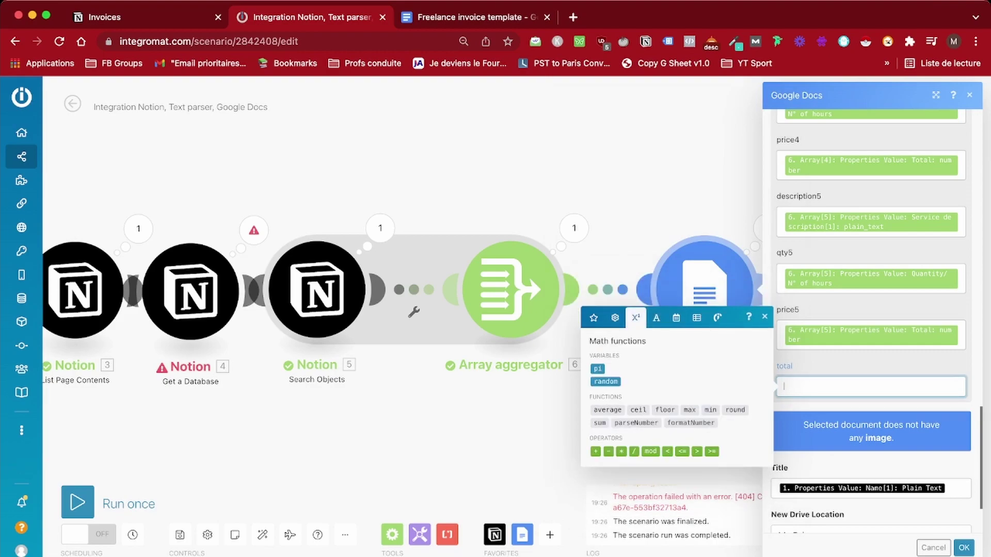
pyautogui.click(600, 423)
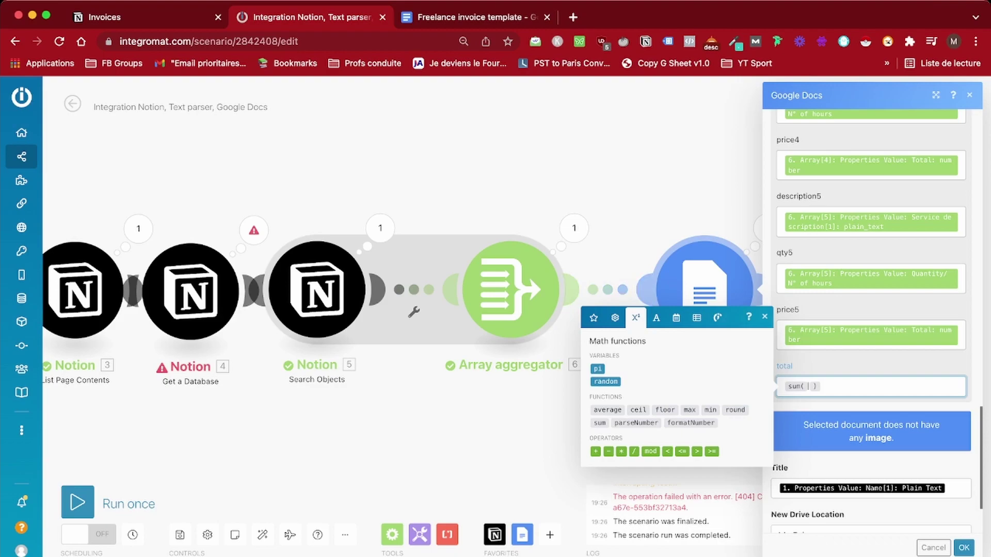
# Add the first item's Total number to sum, then a second one with array index 2
pyautogui.click(594, 317)
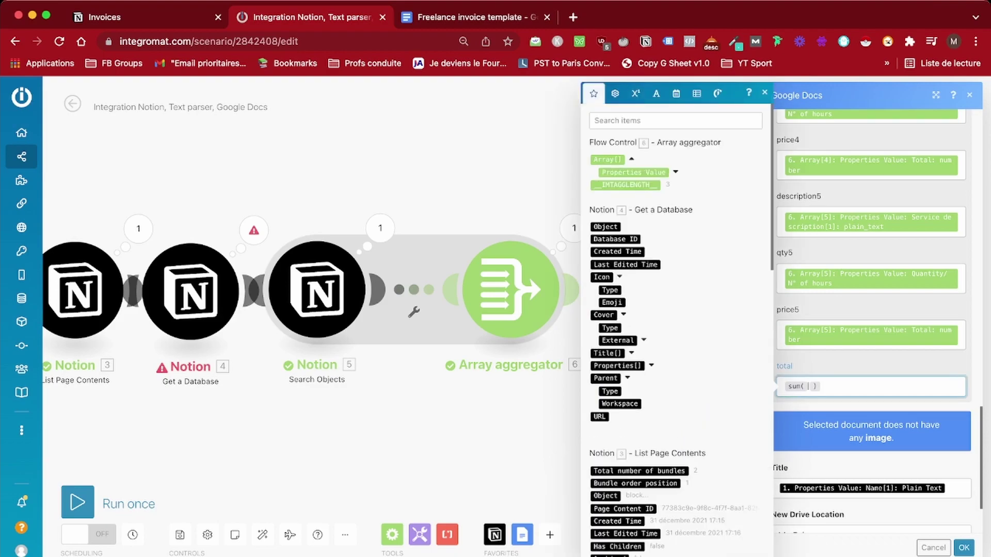
pyautogui.click(675, 172)
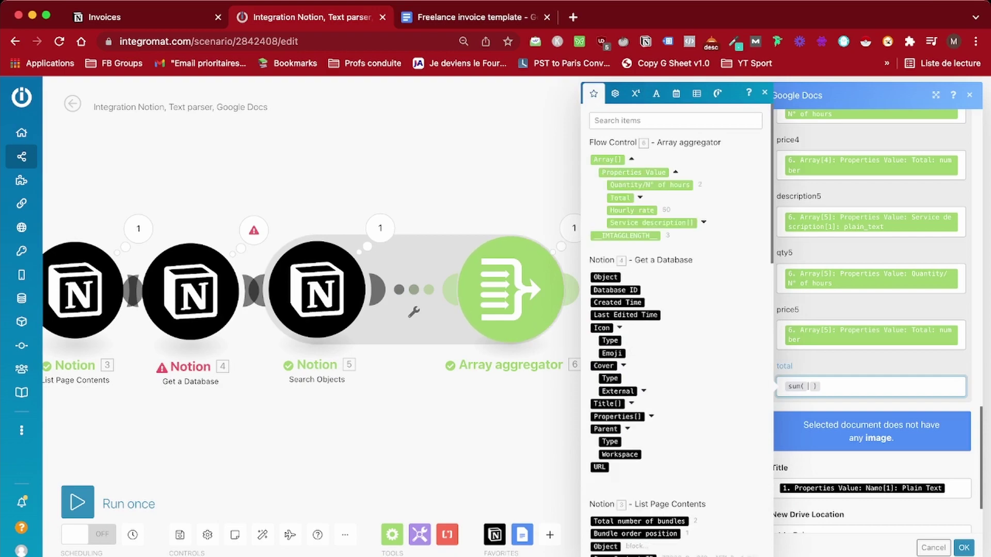
pyautogui.click(703, 222)
pyautogui.click(620, 198)
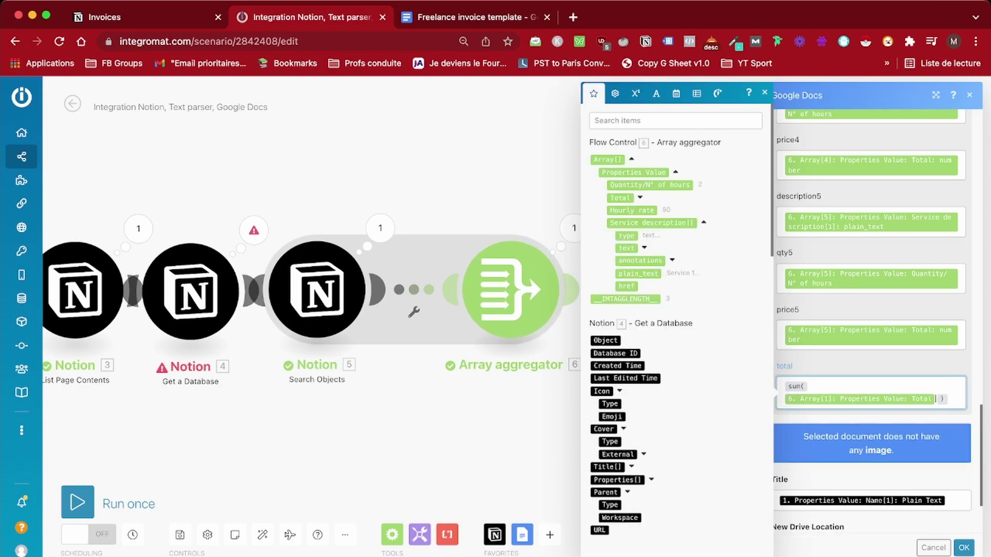
pyautogui.click(640, 198)
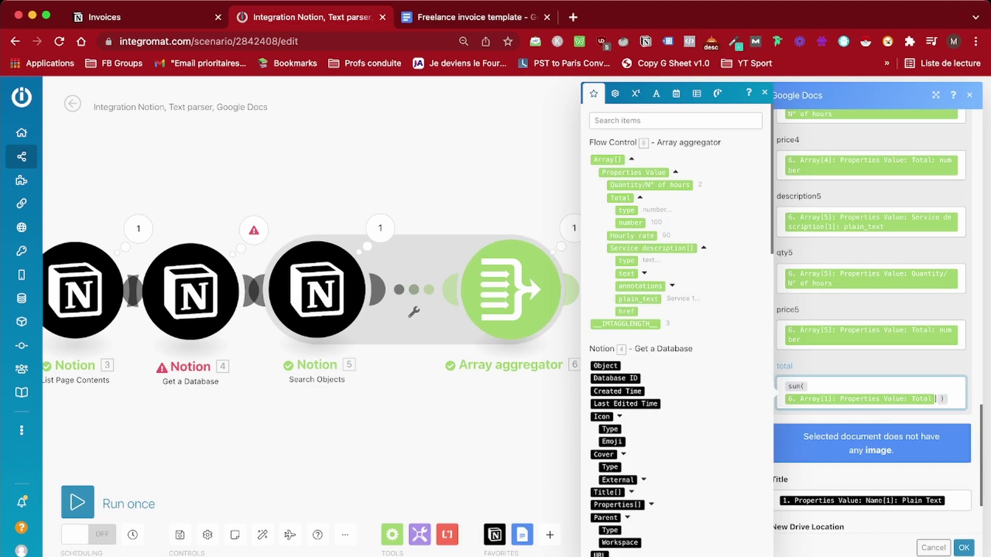
pyautogui.click(631, 223)
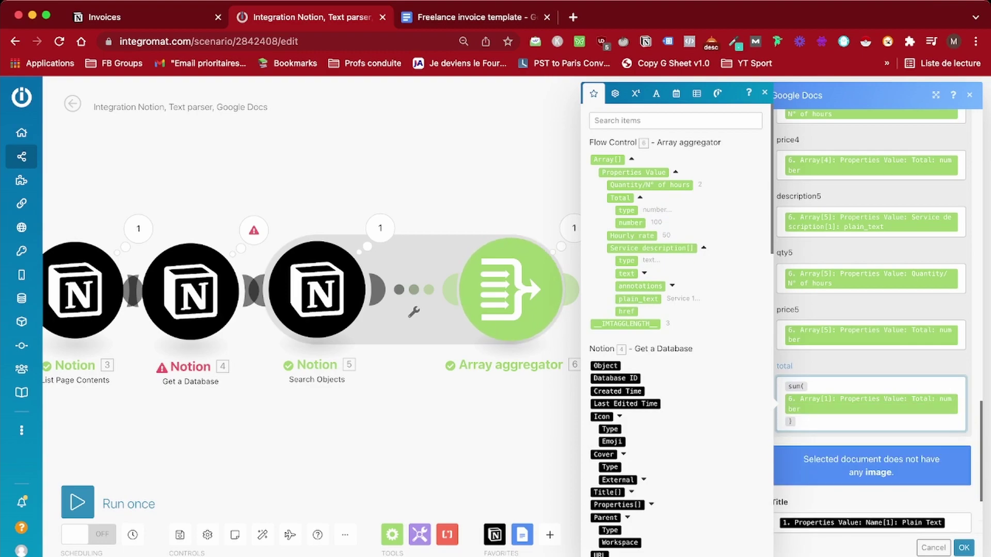
pyautogui.press('BackSpace')
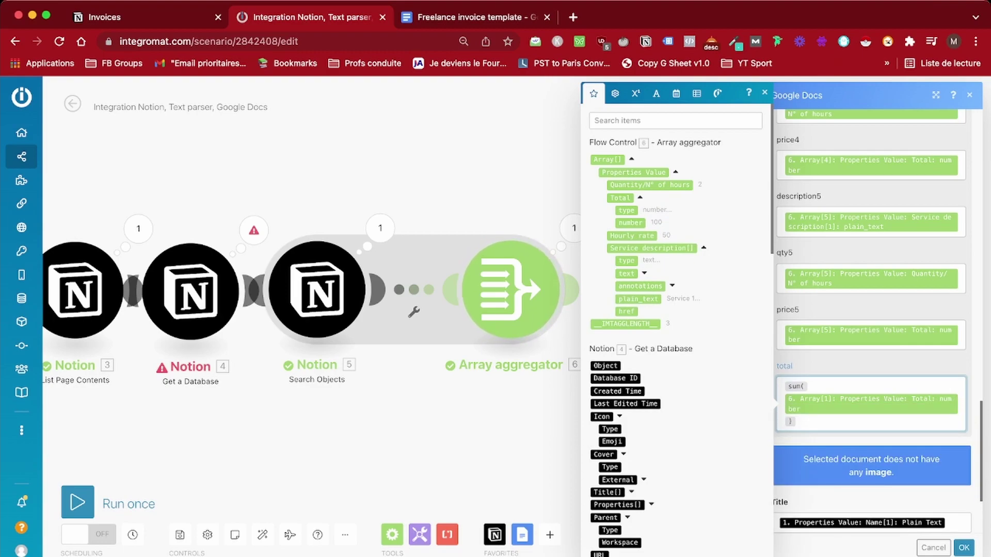
pyautogui.write(';')
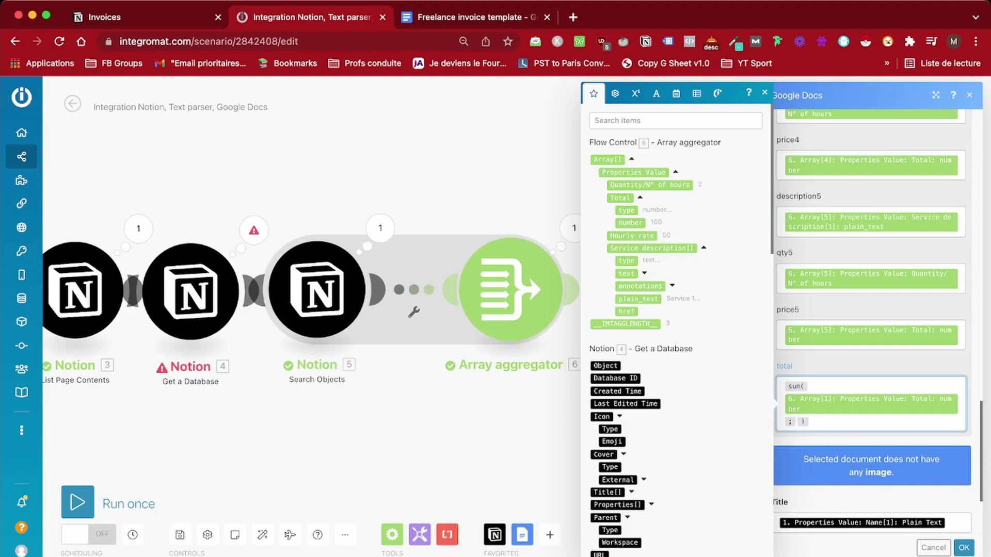
pyautogui.press('super+v')
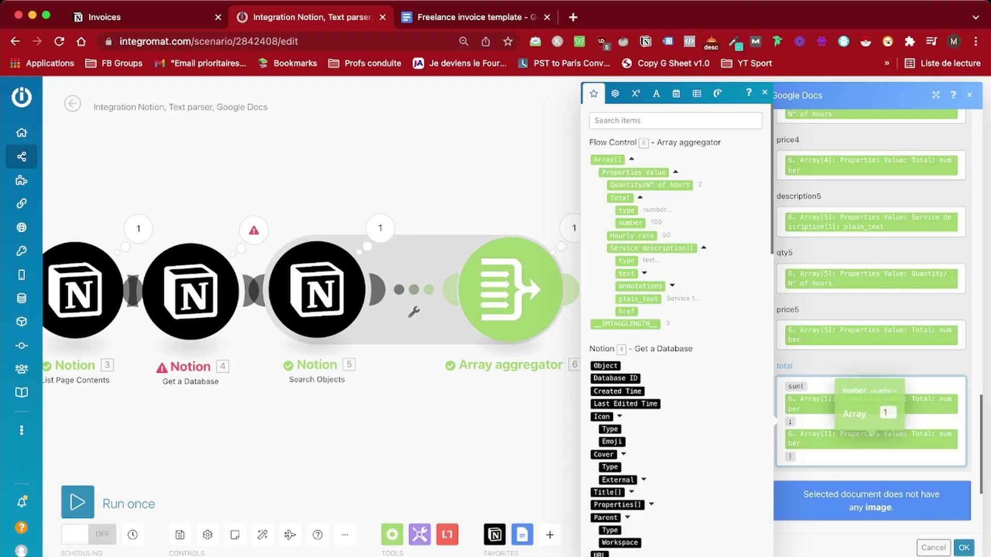
pyautogui.click(887, 413)
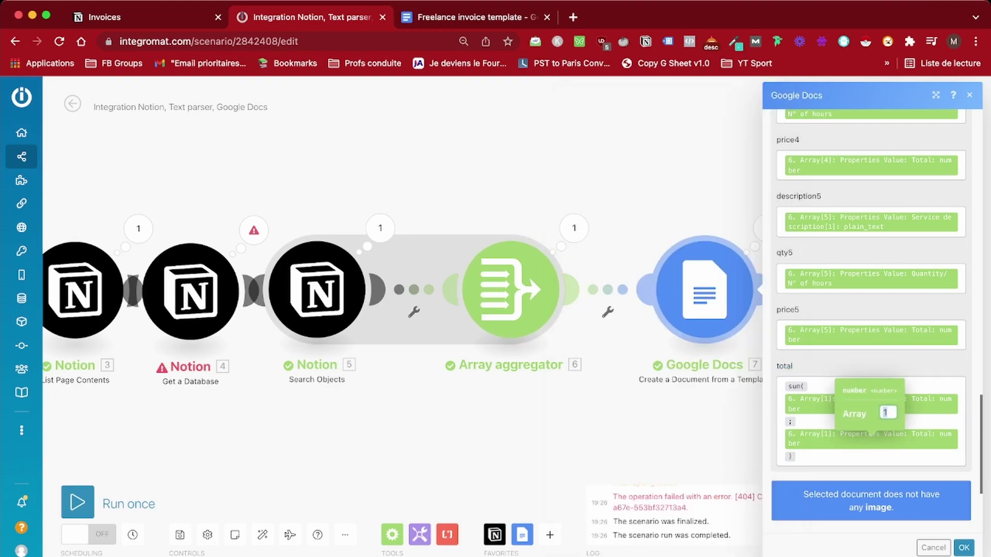
pyautogui.write('2')
# Append a third Total number to the sum, set to array index 3
pyautogui.click(788, 456)
pyautogui.write(';')
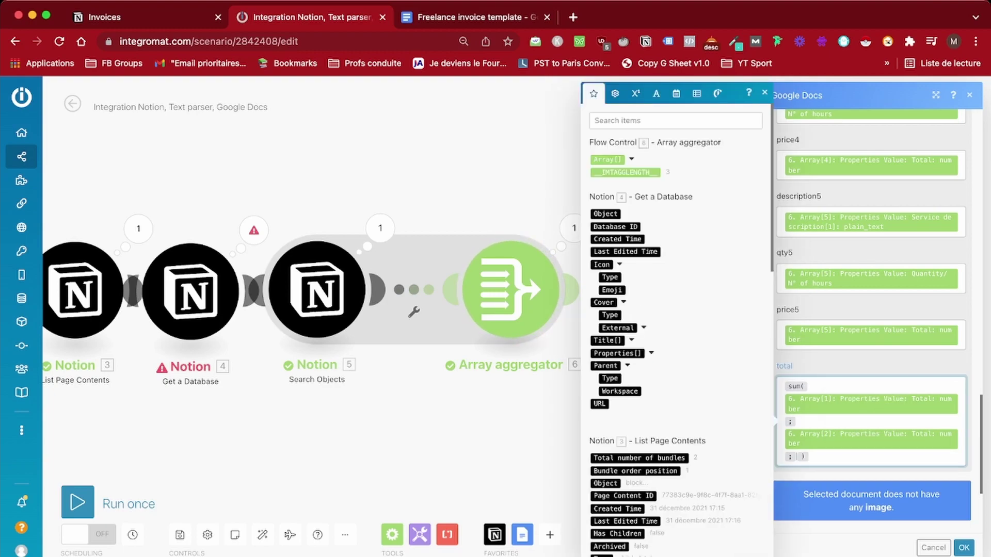
pyautogui.click(631, 159)
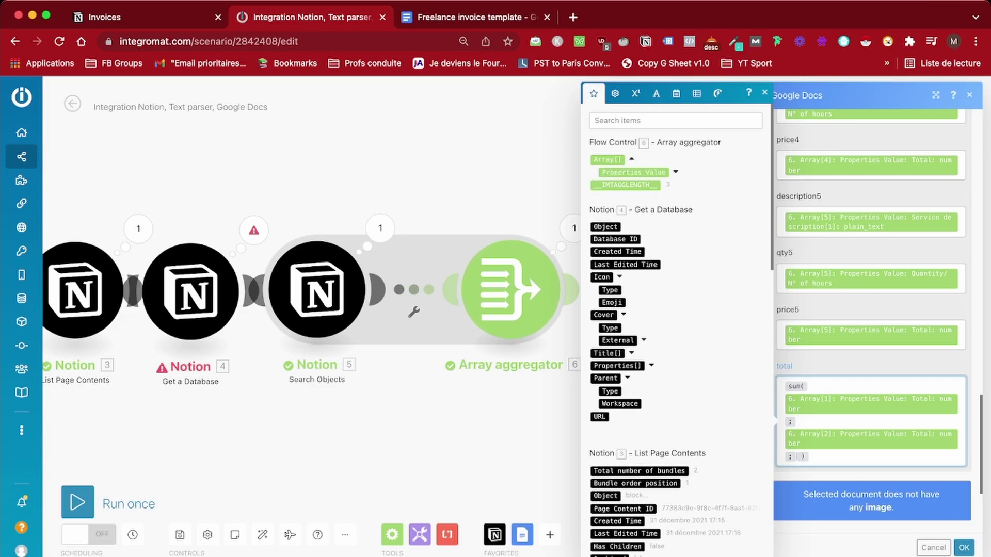
pyautogui.click(676, 172)
pyautogui.click(640, 197)
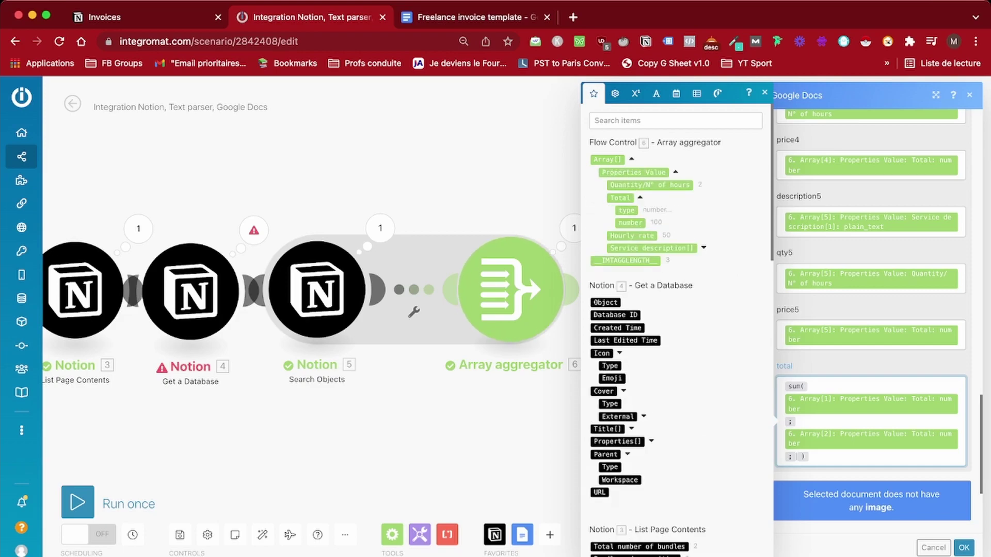
pyautogui.click(620, 198)
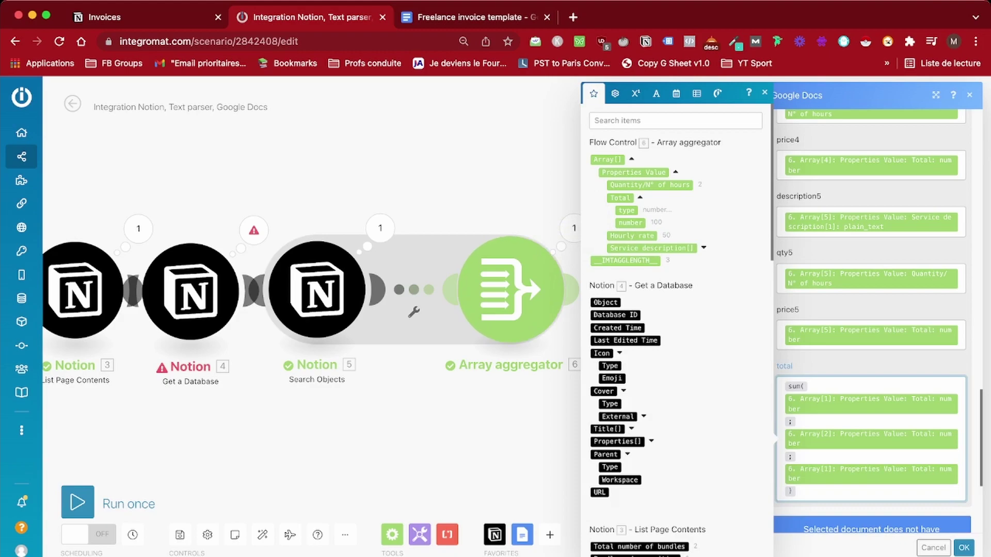
pyautogui.click(872, 474)
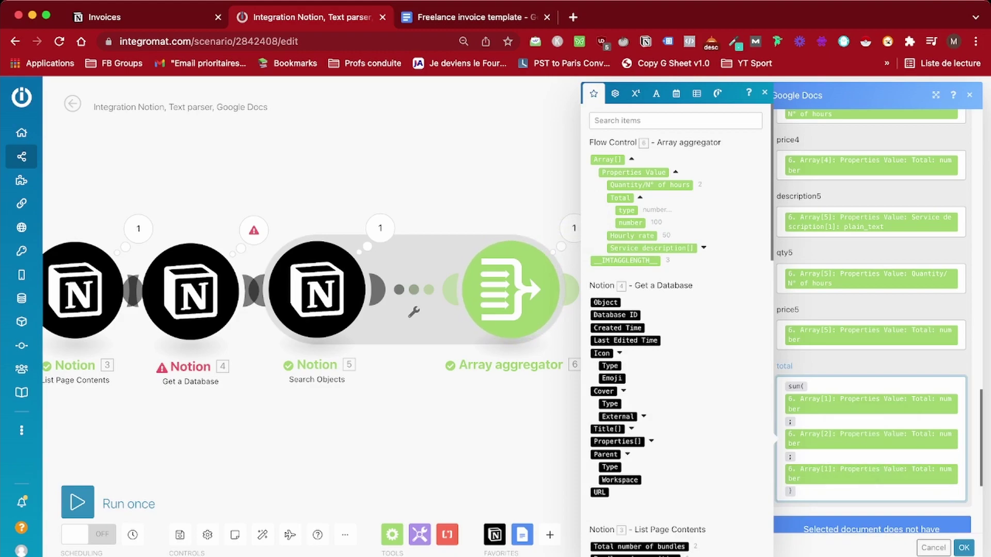
pyautogui.click(887, 447)
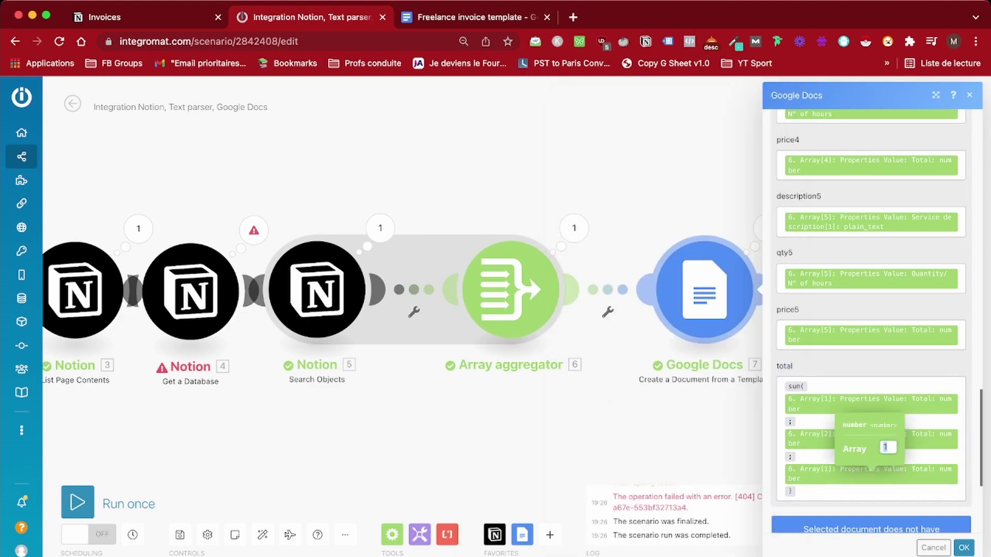
pyautogui.write('3')
# Append a fourth Total number to the sum, set to array index 4
pyautogui.click(958, 478)
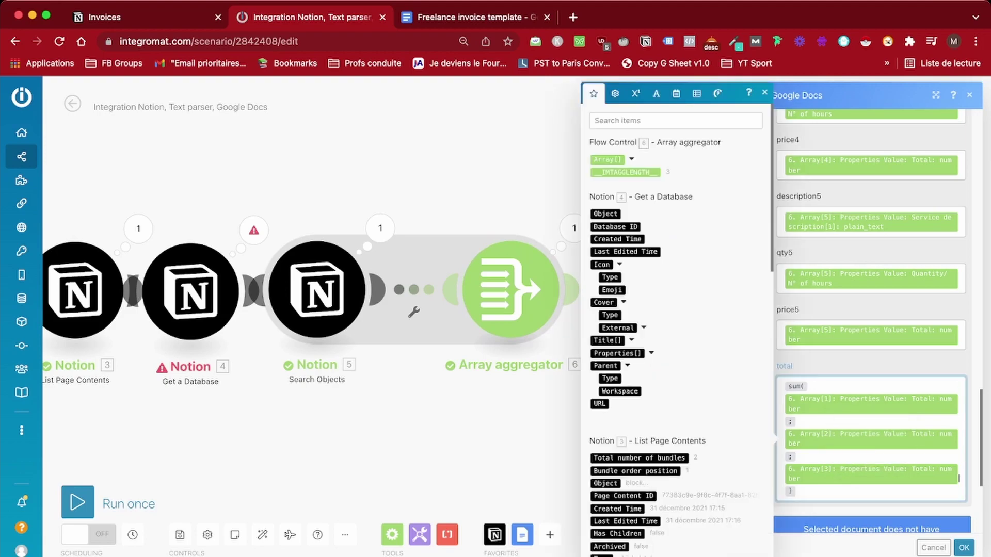
pyautogui.write(';')
pyautogui.click(631, 159)
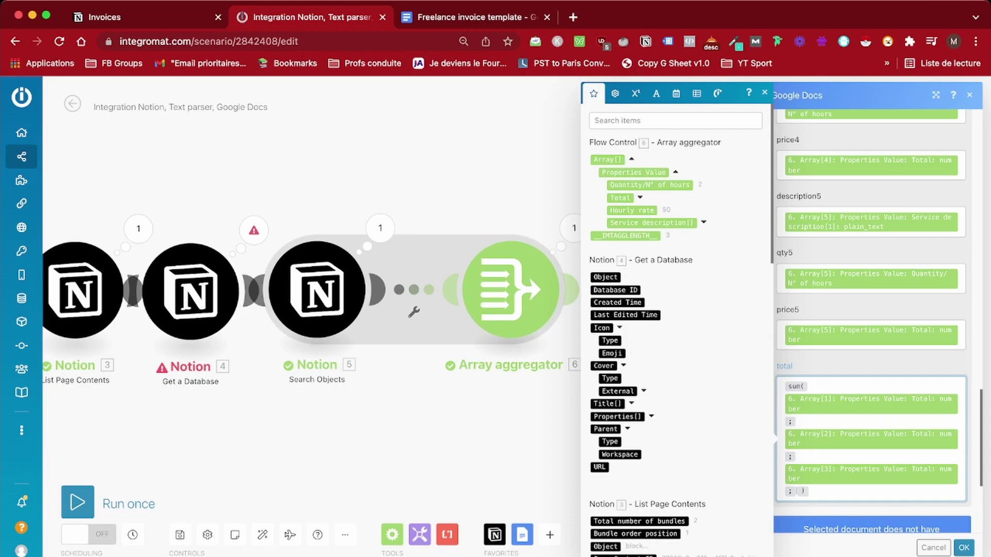
pyautogui.click(640, 198)
pyautogui.click(631, 223)
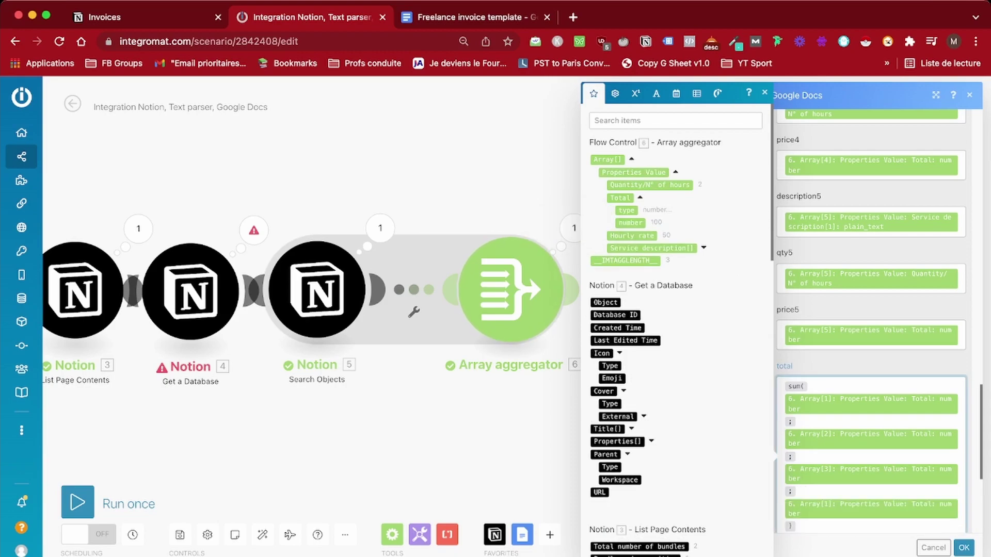
pyautogui.click(872, 508)
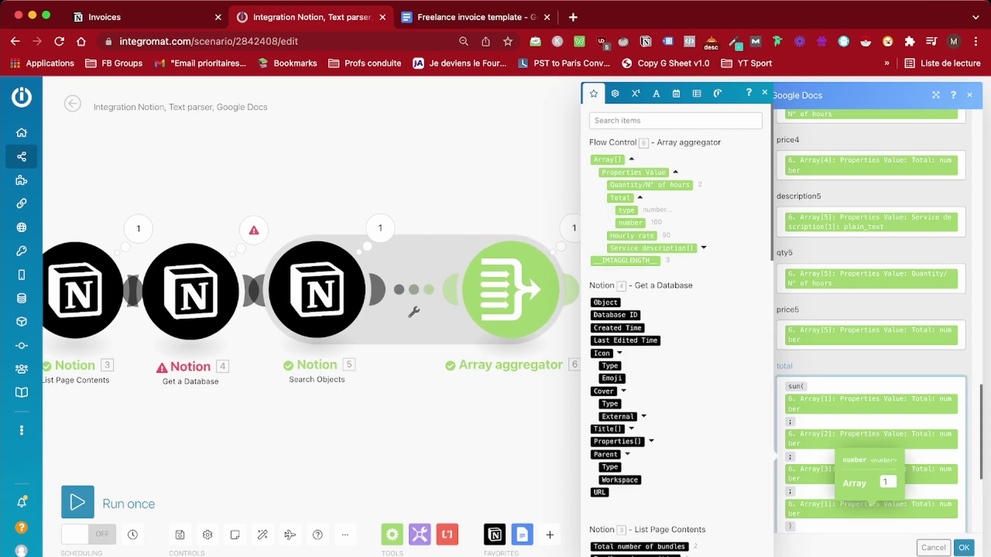
pyautogui.click(886, 482)
pyautogui.write('4')
pyautogui.press('Return')
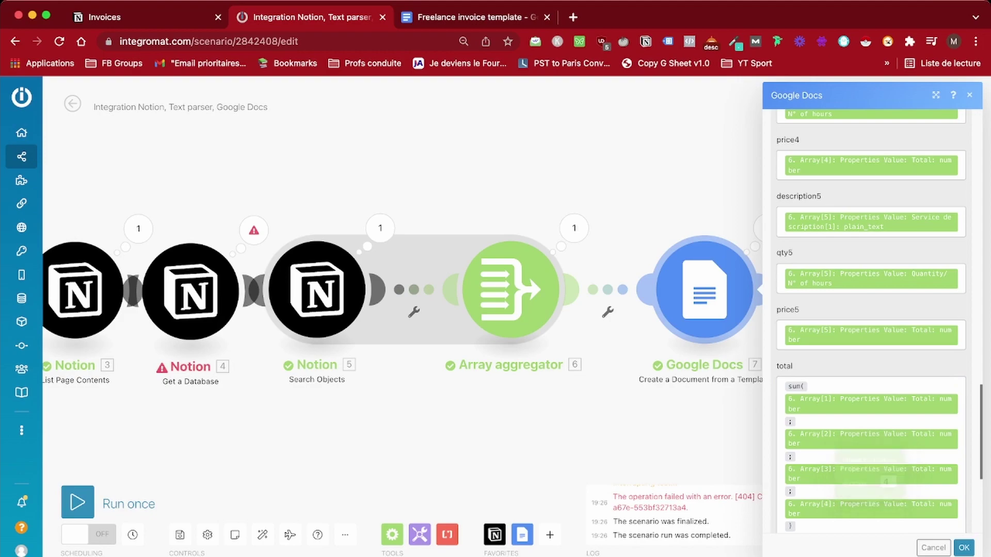
pyautogui.write(';')
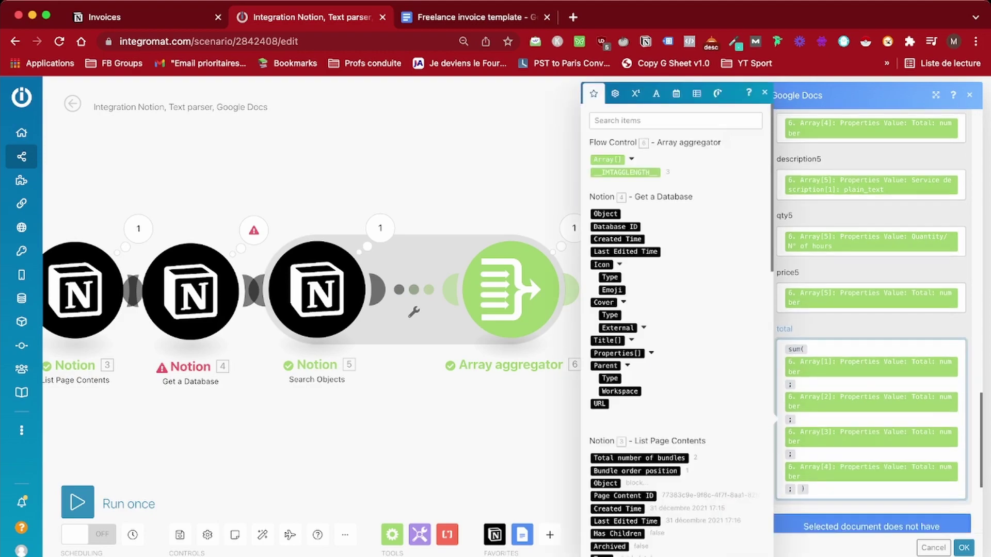
# Append a fifth Total number to the sum, set to array index 5
pyautogui.click(675, 172)
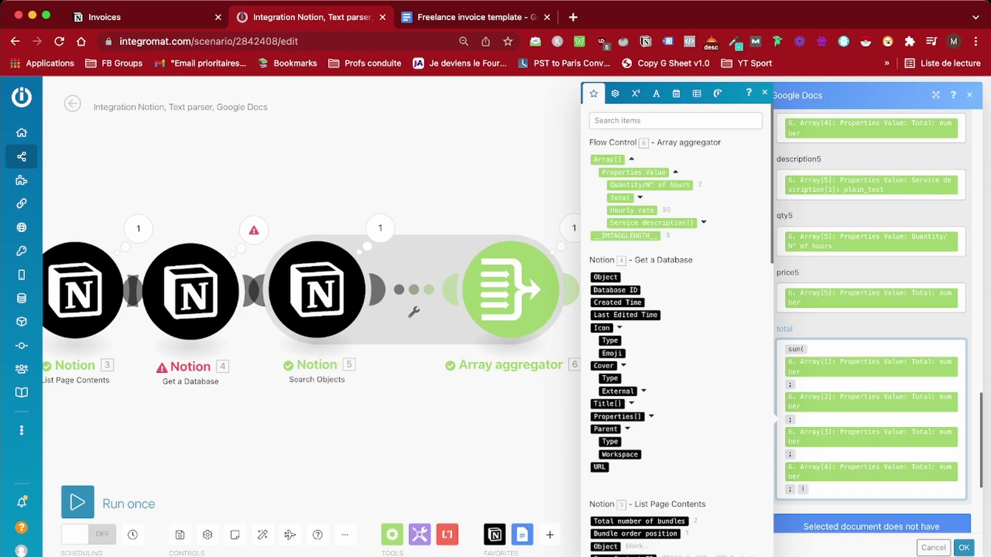
pyautogui.click(640, 198)
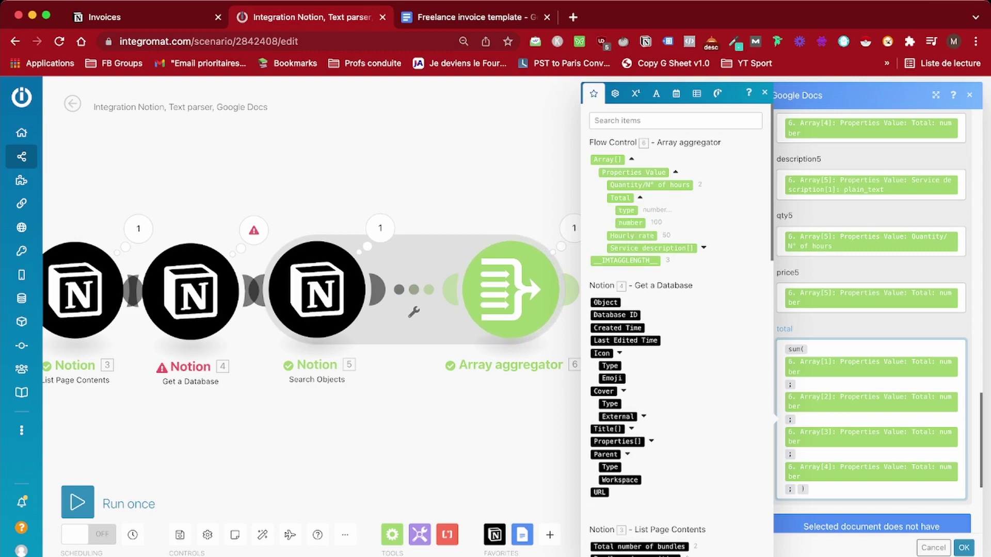
pyautogui.click(630, 222)
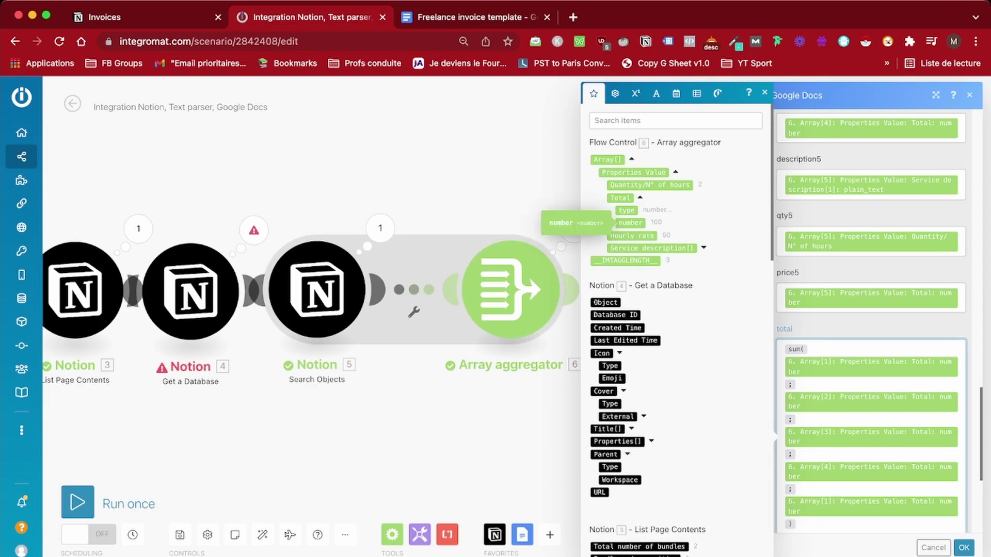
pyautogui.scroll(-1, 871, 439)
pyautogui.click(871, 470)
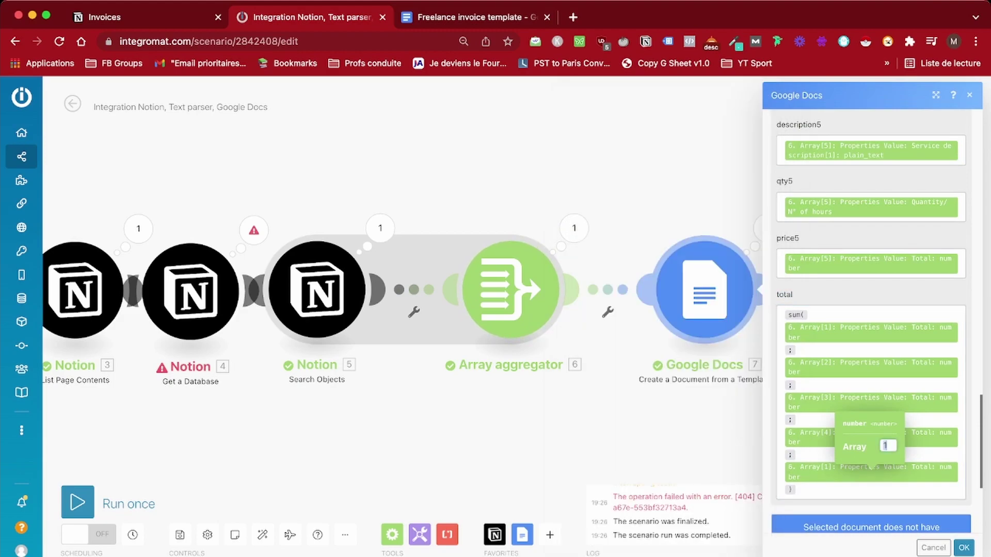
pyautogui.write('5')
pyautogui.click(775, 406)
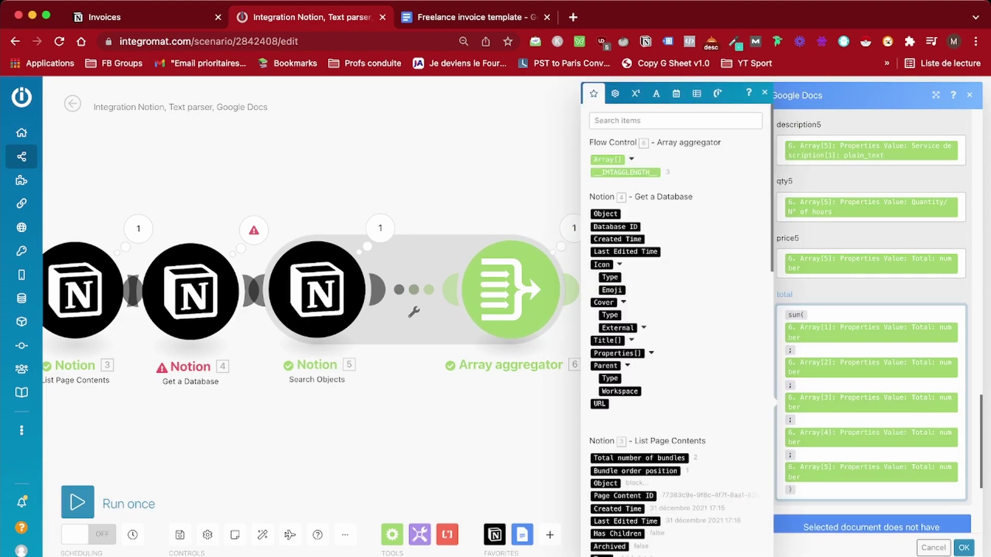
# Save the Google Docs module settings with OK
pyautogui.press('Escape')
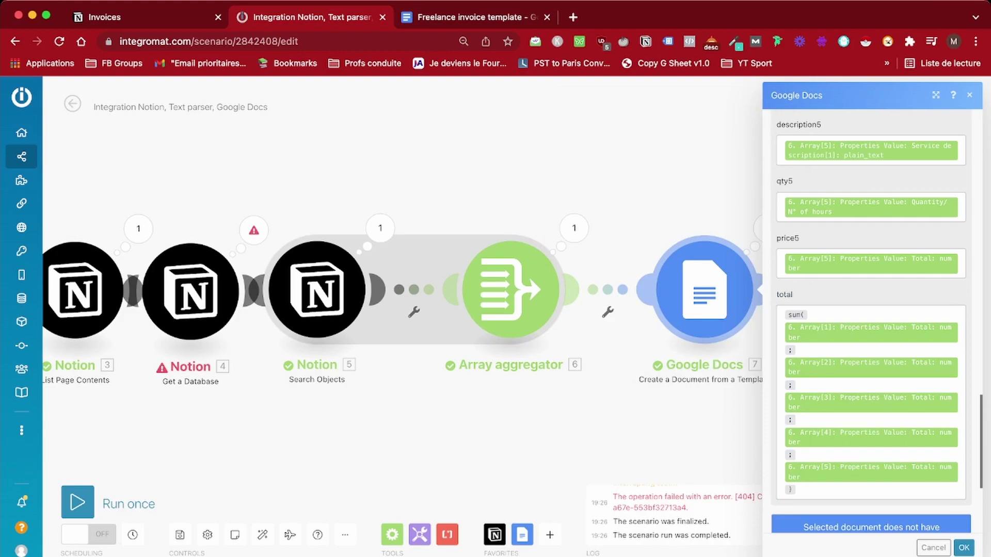
pyautogui.scroll(-5, 872, 310)
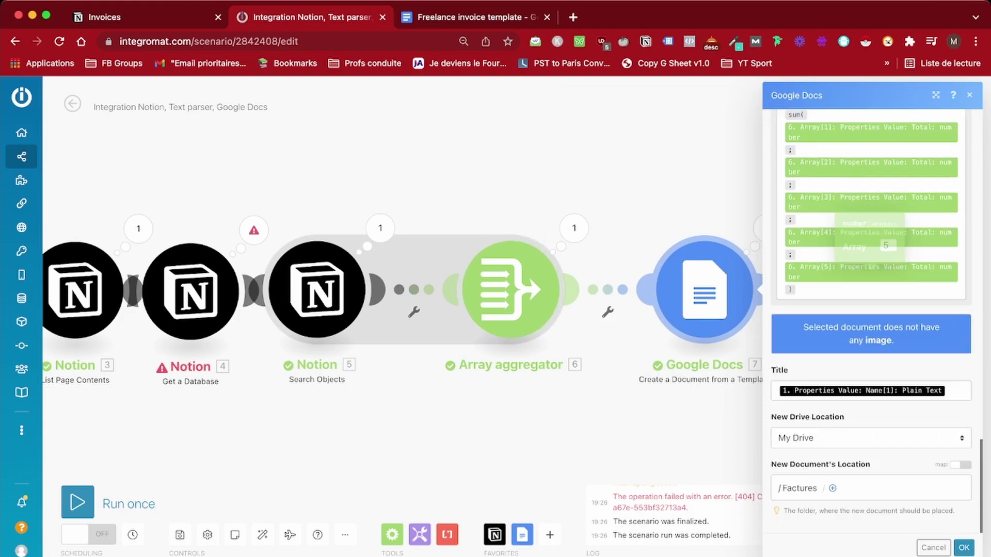
pyautogui.moveTo(861, 390)
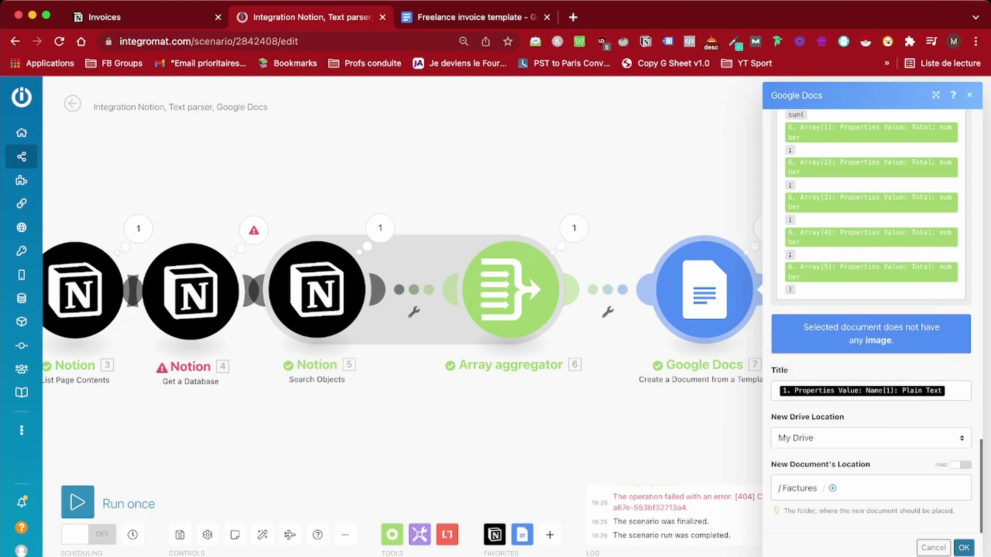
pyautogui.click(964, 547)
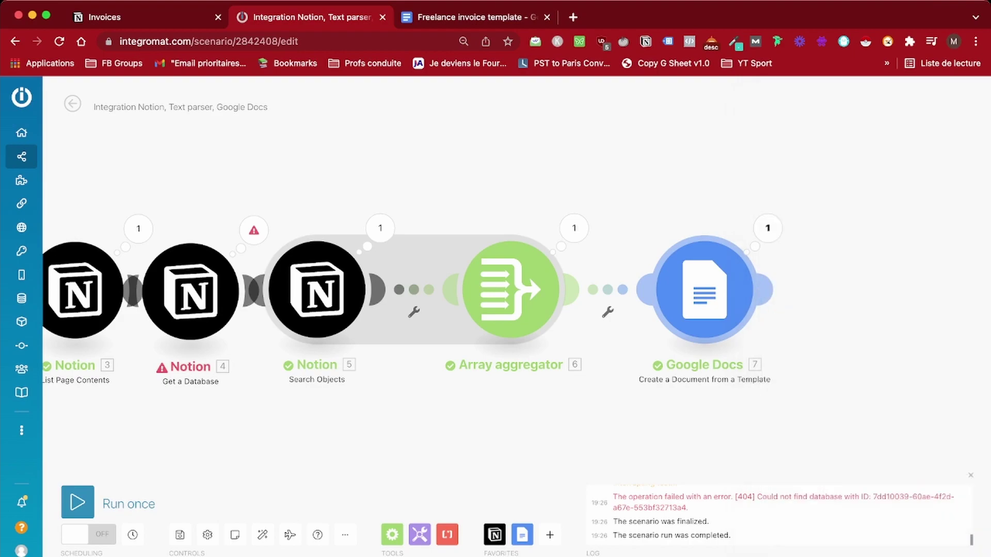
# Add a Google Docs Download a Document module exporting the mapped 7. Document ID as PDF
pyautogui.click(767, 290)
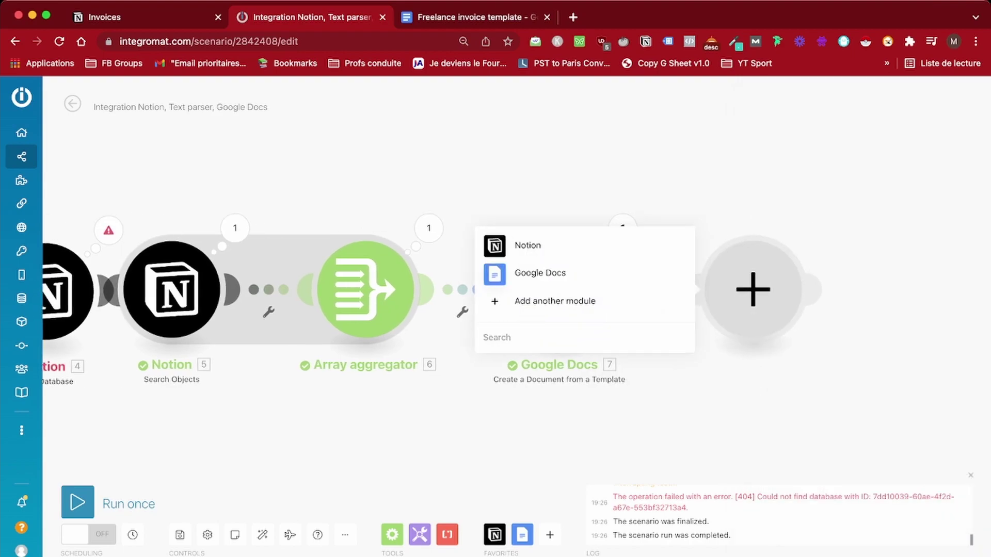
pyautogui.click(521, 272)
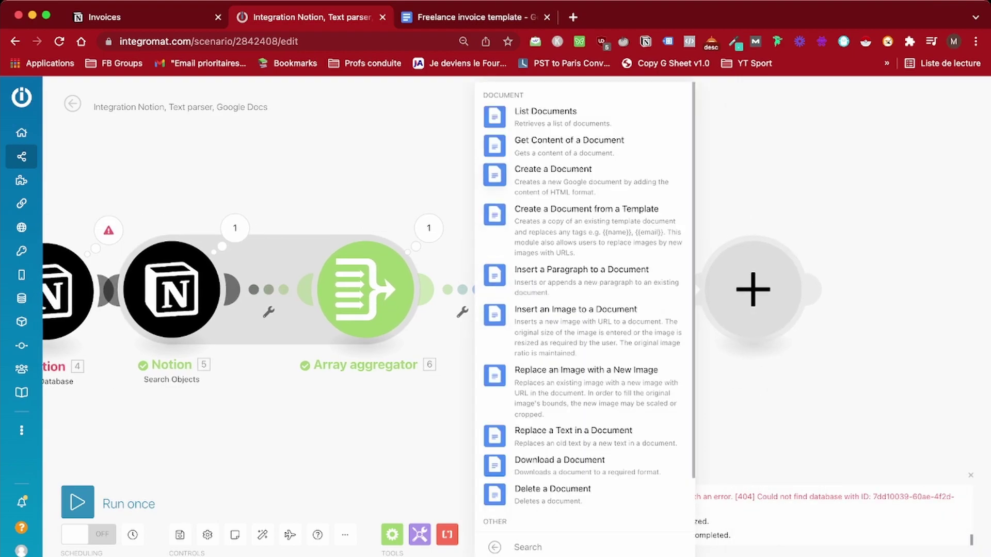
pyautogui.write('downlo')
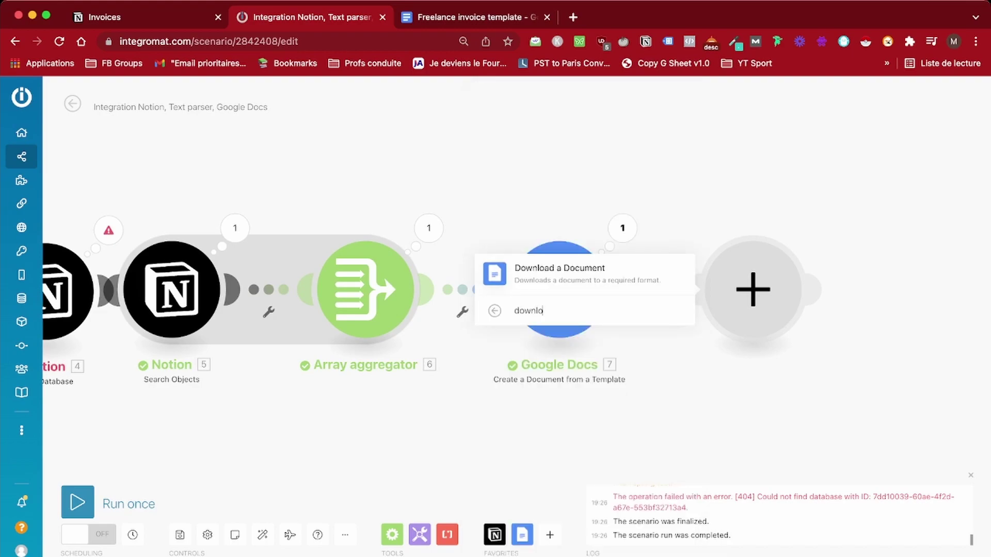
pyautogui.press('Return')
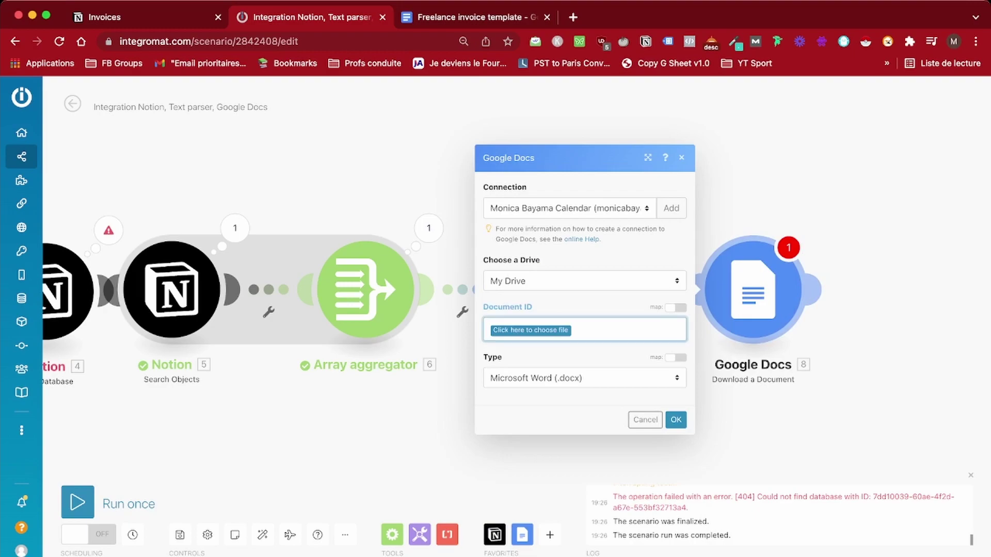
pyautogui.click(676, 308)
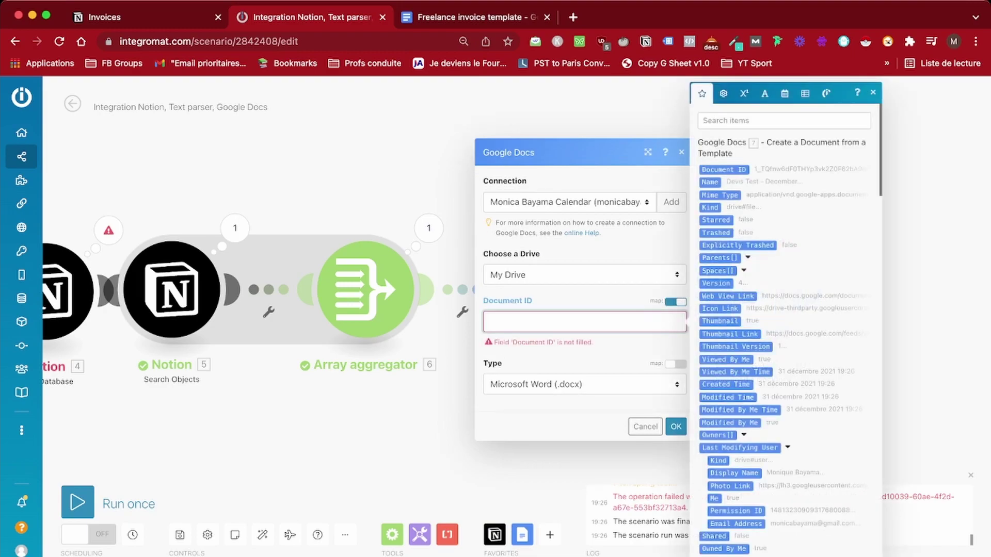
pyautogui.click(723, 170)
pyautogui.press('Tab')
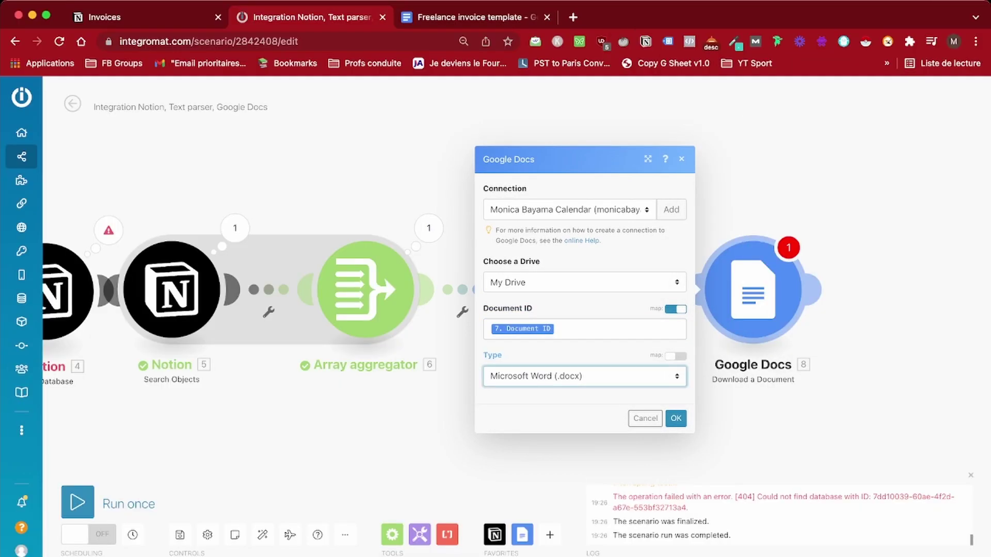
pyautogui.press('p')
pyautogui.press('Return')
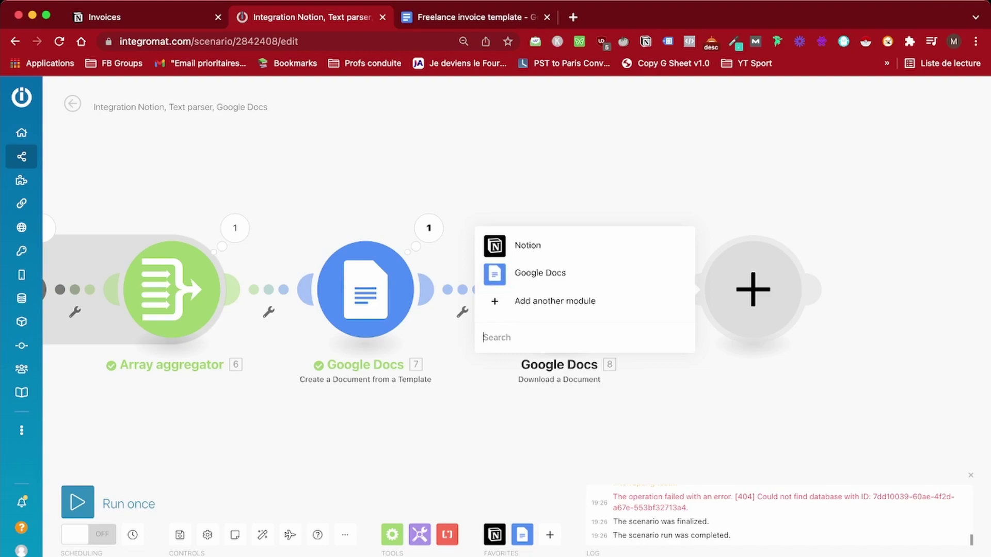
# Add a Gmail Send an email module as the next step
pyautogui.write('gmail')
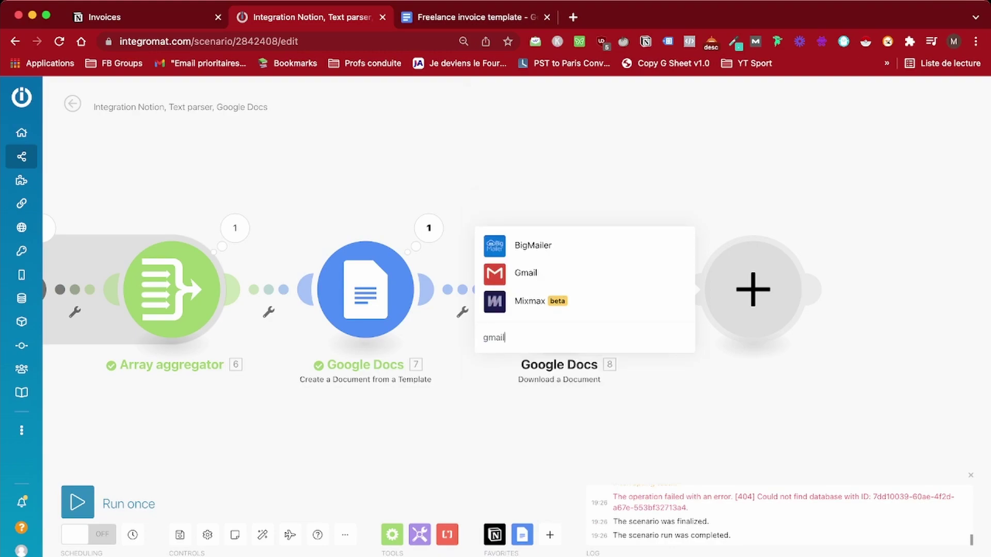
pyautogui.click(525, 273)
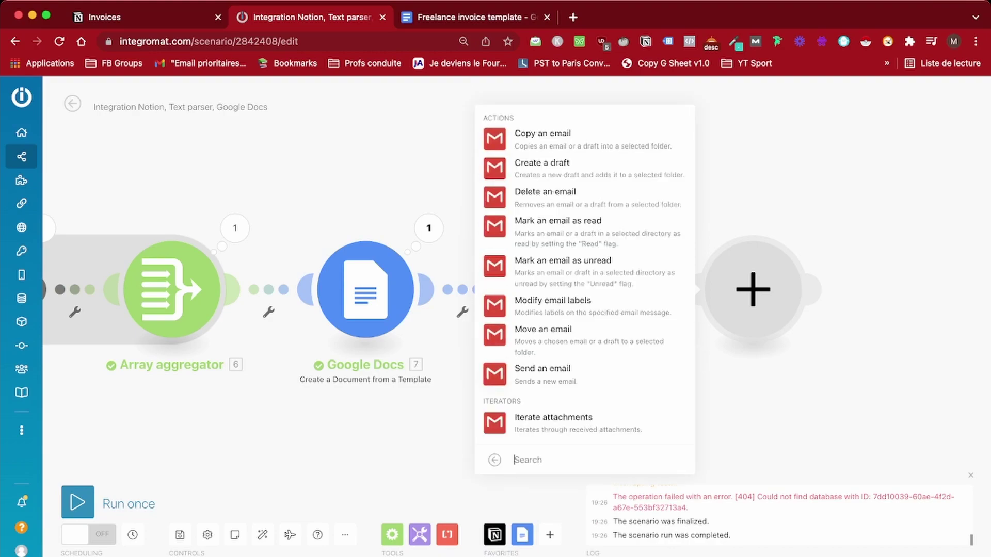
pyautogui.click(542, 368)
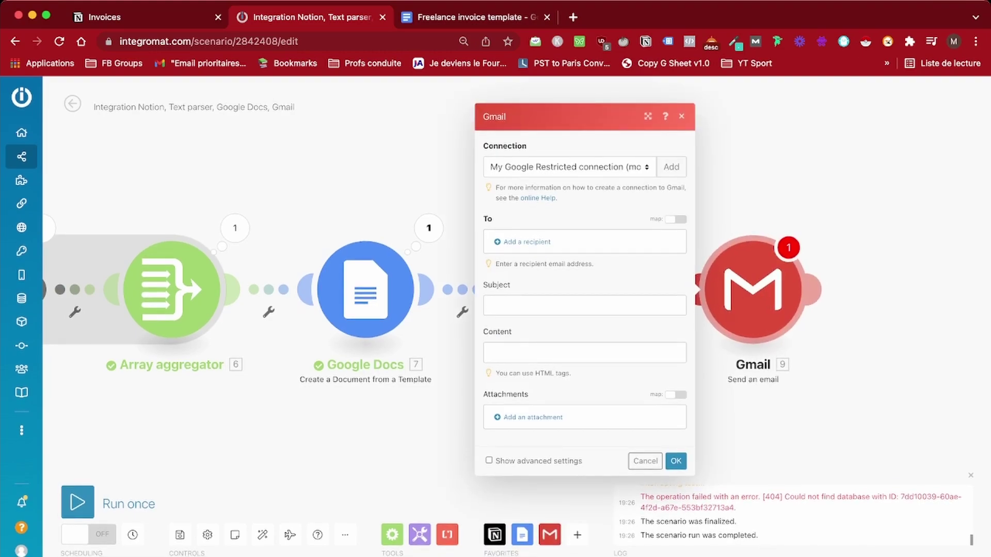
# Add a recipient mapped to the Notion Email property's email address
pyautogui.click(526, 242)
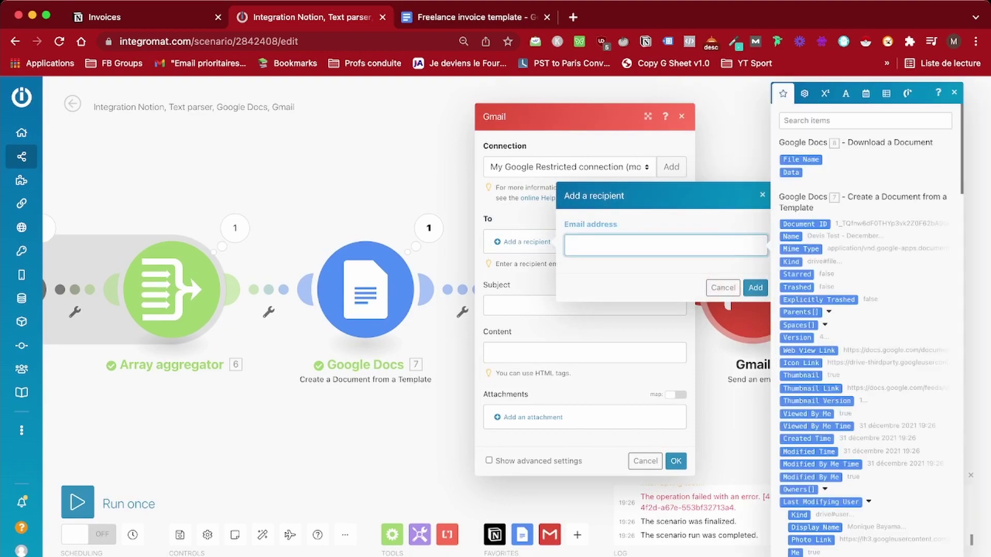
pyautogui.scroll(-15, 865, 336)
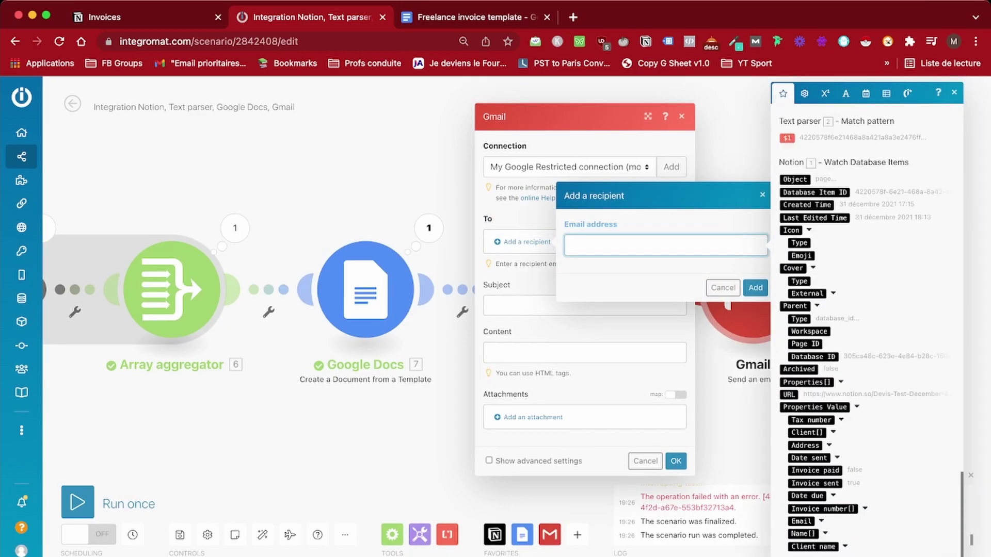
pyautogui.click(801, 522)
pyautogui.scroll(-1, 826, 464)
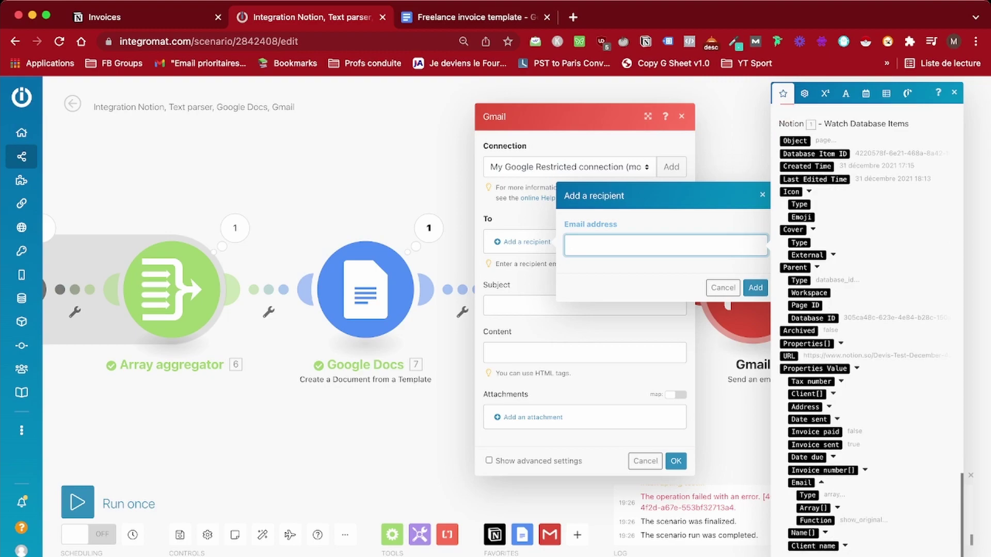
pyautogui.click(813, 508)
pyautogui.scroll(-1, 826, 465)
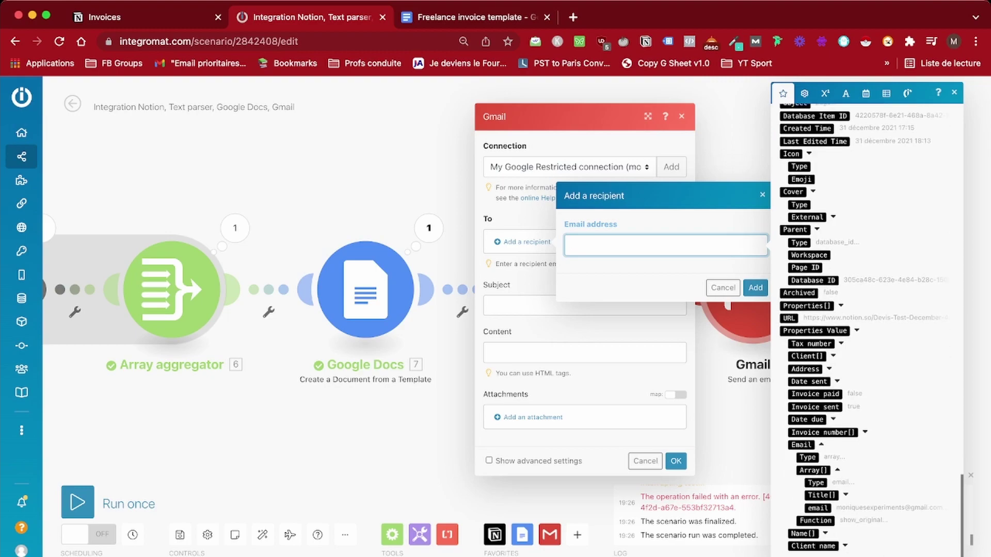
pyautogui.click(817, 508)
pyautogui.click(517, 305)
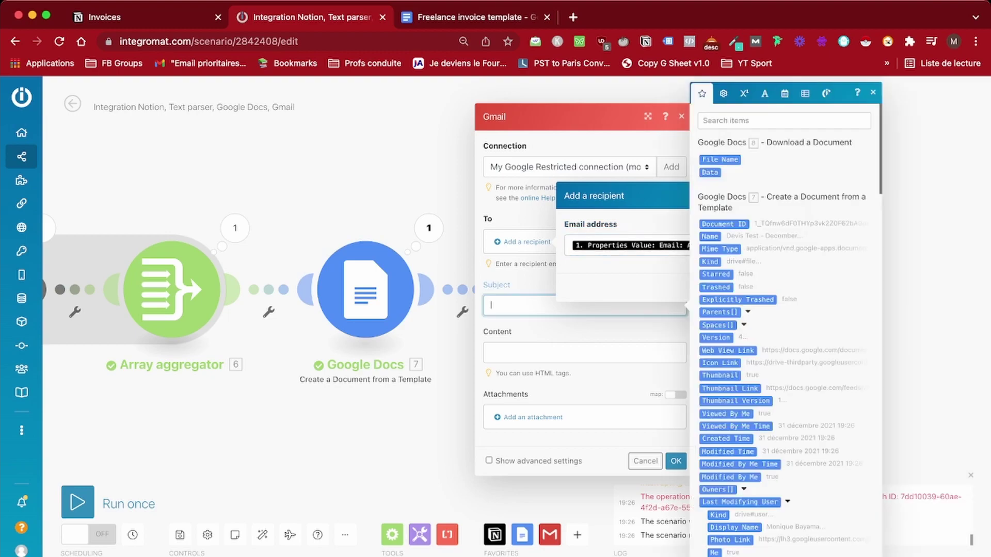
pyautogui.press('Escape')
pyautogui.click(755, 288)
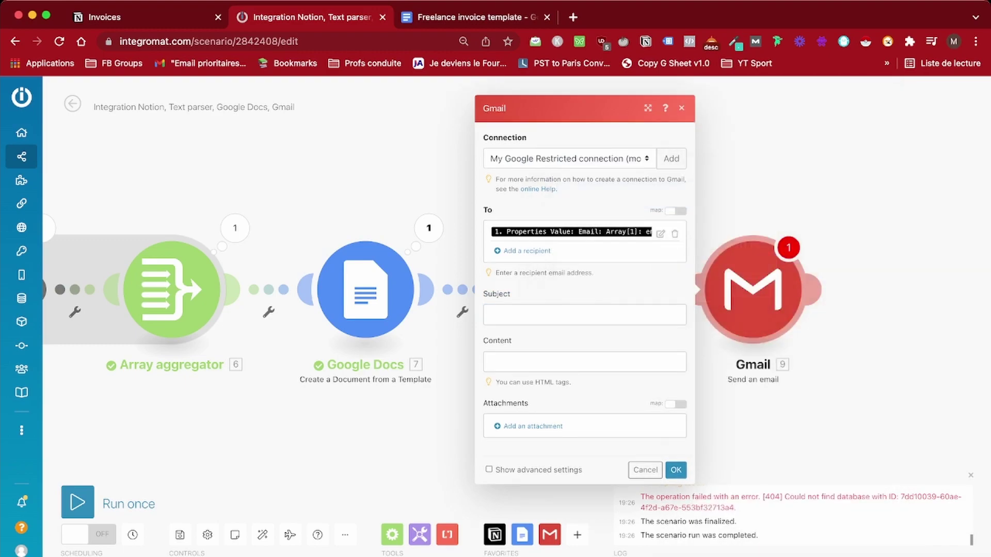
# Map the Notion Name plain text into the email Subject
pyautogui.click(584, 315)
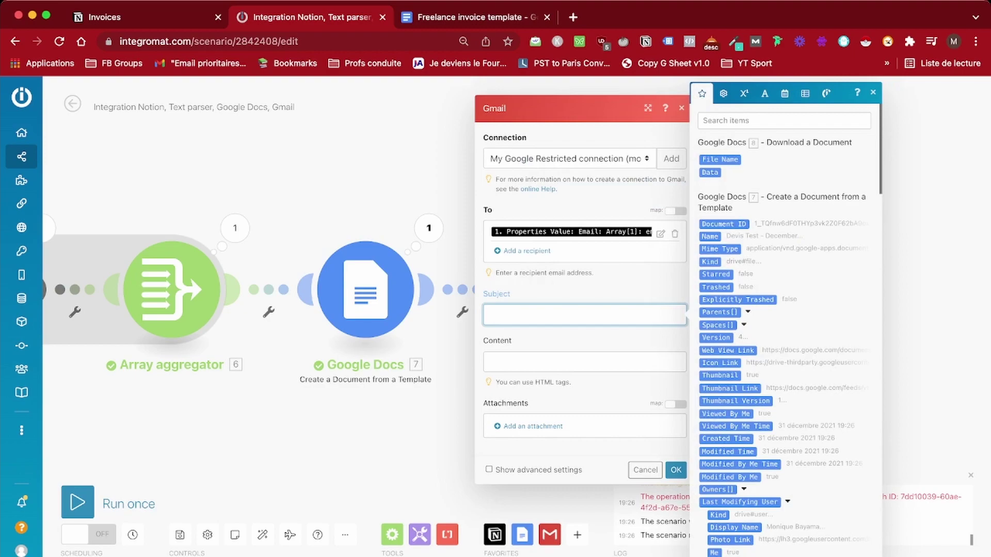
pyautogui.scroll(-15, 784, 331)
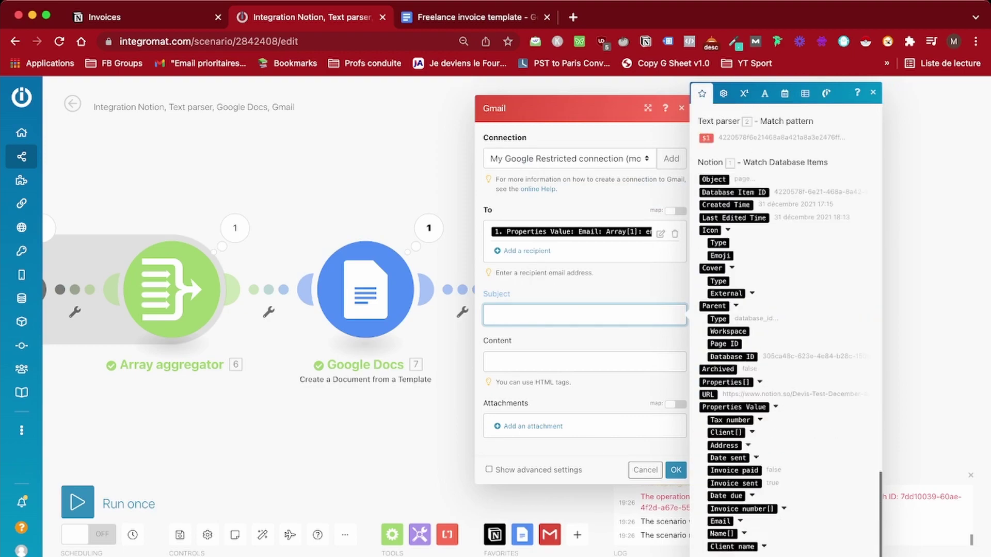
pyautogui.click(744, 534)
pyautogui.click(739, 521)
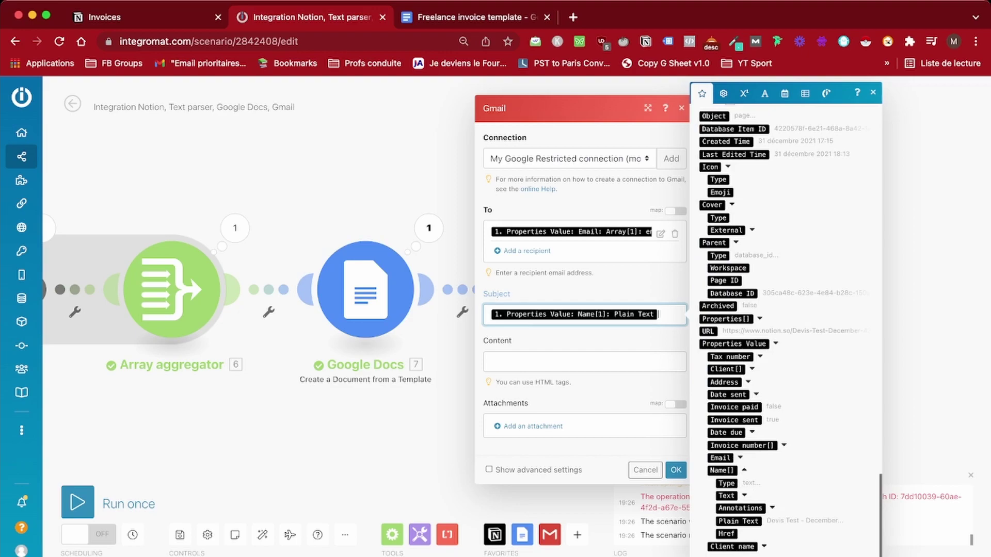
pyautogui.click(567, 362)
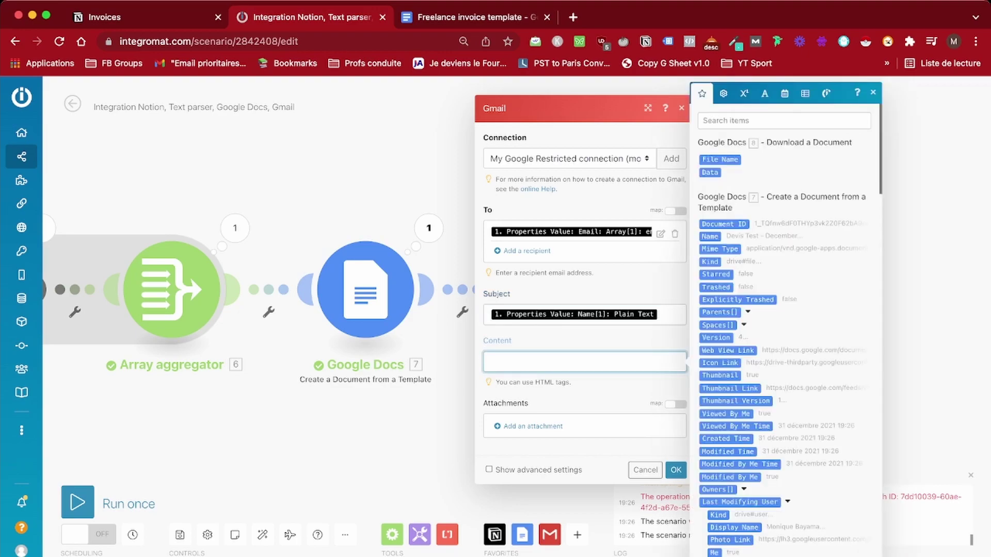
# Write the body 'Hi <client name>, here's this month invoice' with the mapped client name
pyautogui.write('Hi')
pyautogui.scroll(-15, 785, 335)
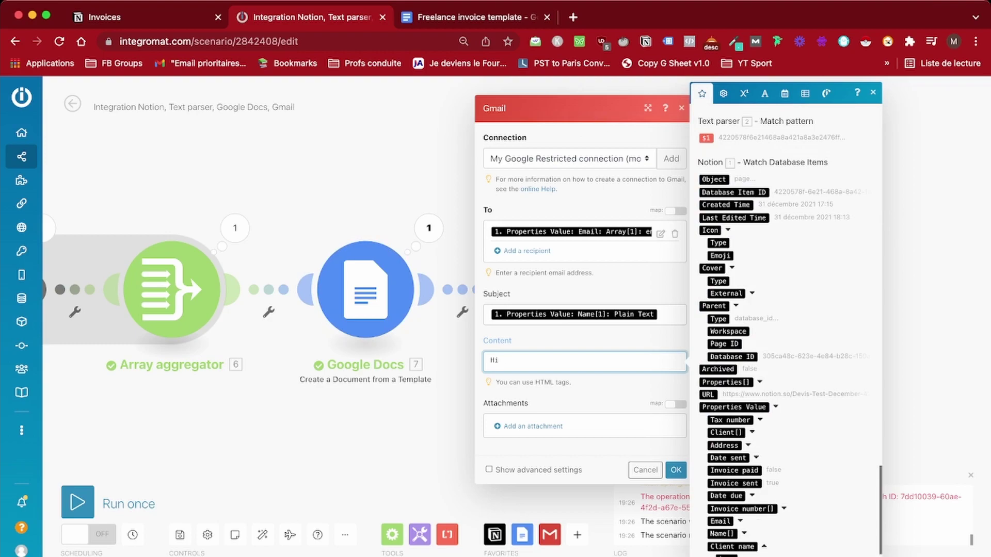
pyautogui.scroll(-5, 784, 336)
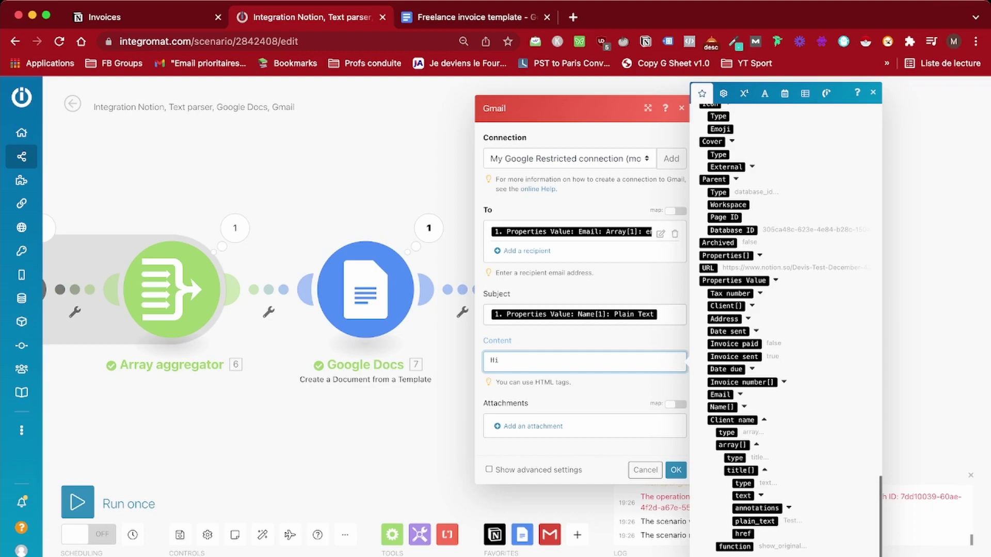
pyautogui.click(743, 496)
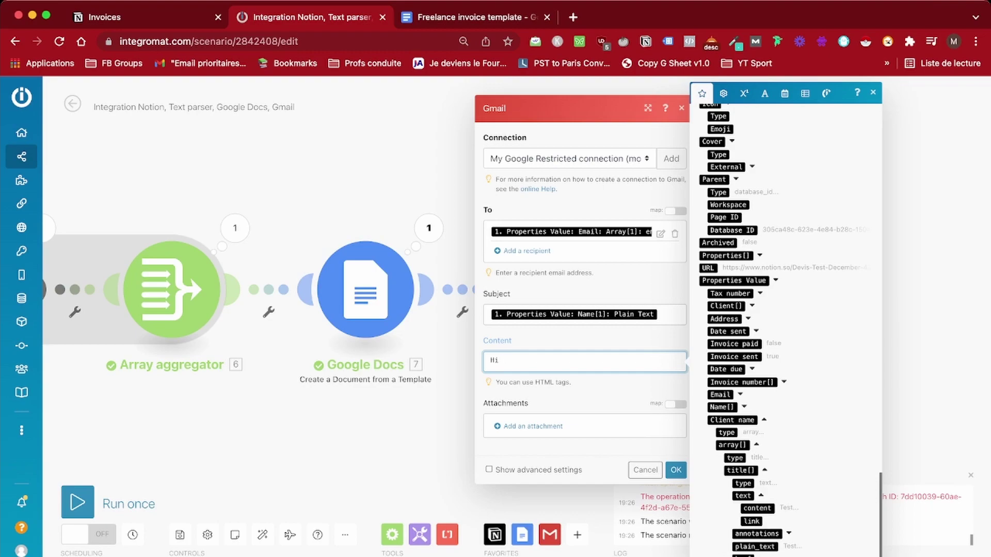
pyautogui.click(757, 509)
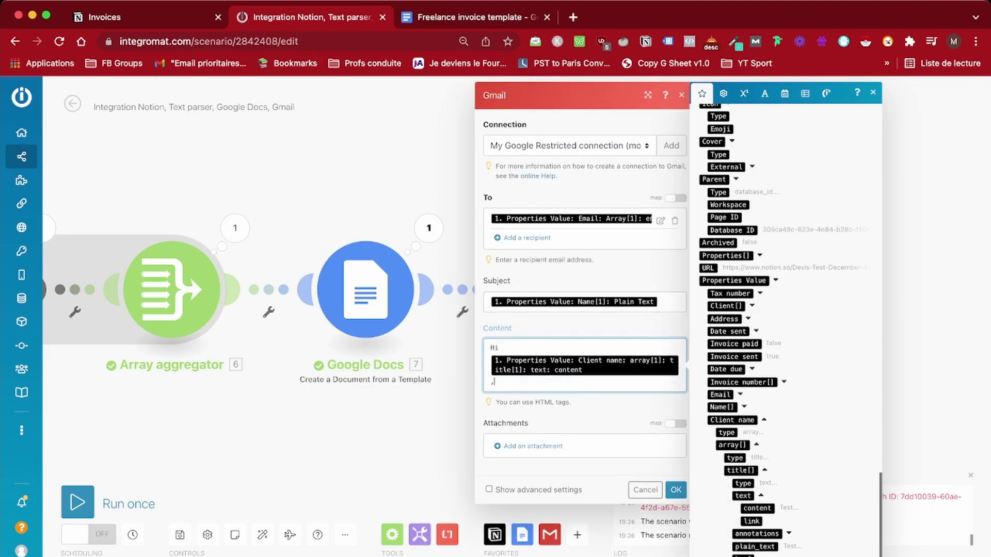
pyautogui.write(", here's this month invoice.")
# Attach the downloaded Google Docs file and save the Gmail step
pyautogui.click(533, 446)
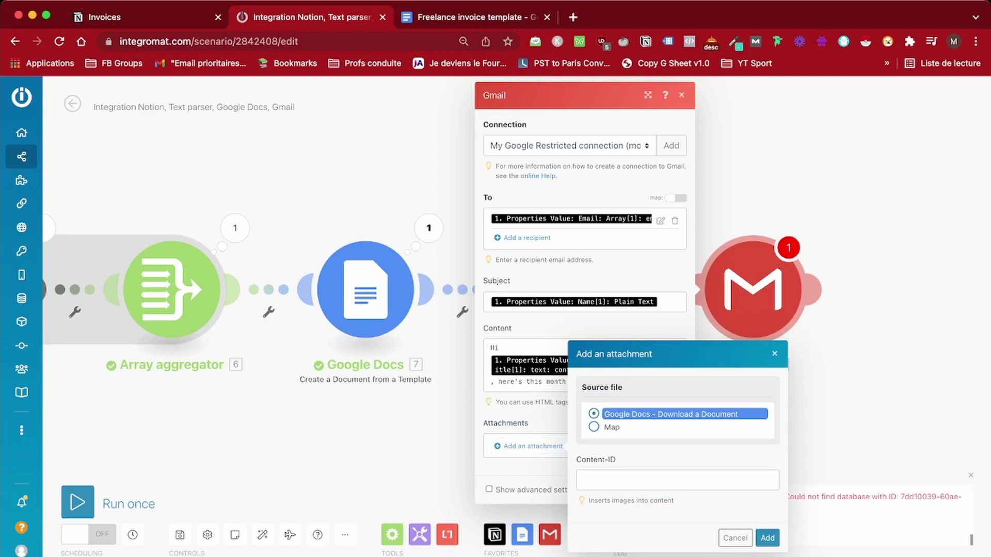
pyautogui.press('Return')
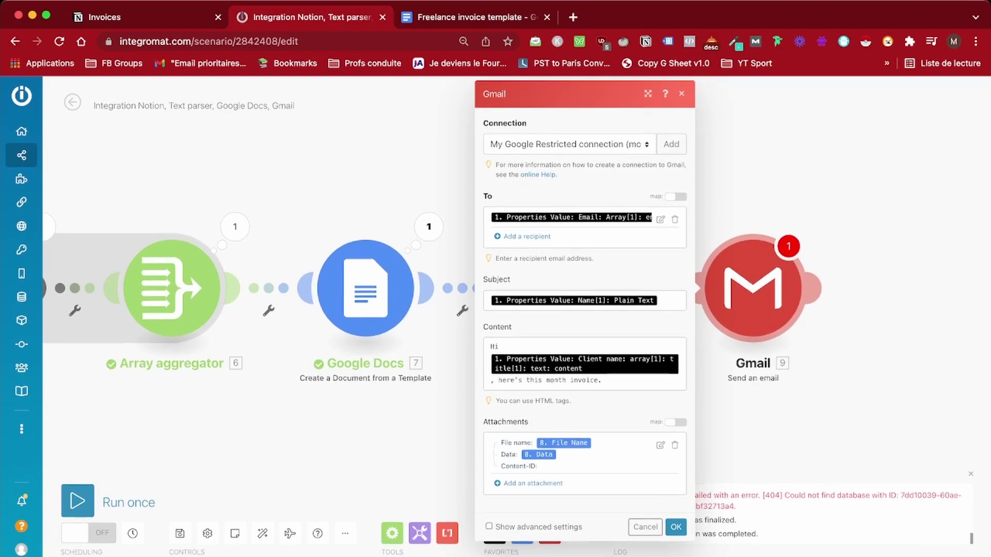
pyautogui.click(676, 528)
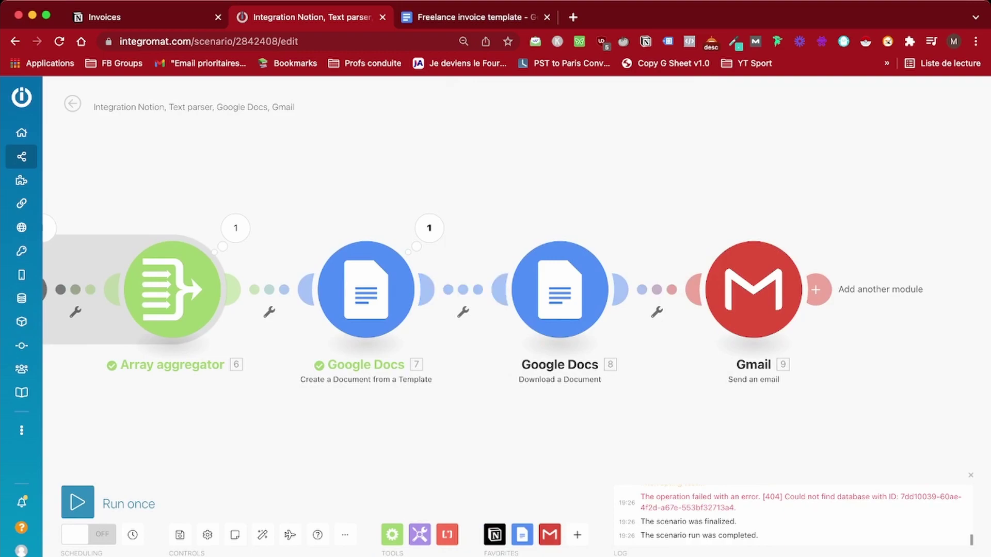
# Save the scenario and run it once as a test
pyautogui.click(179, 535)
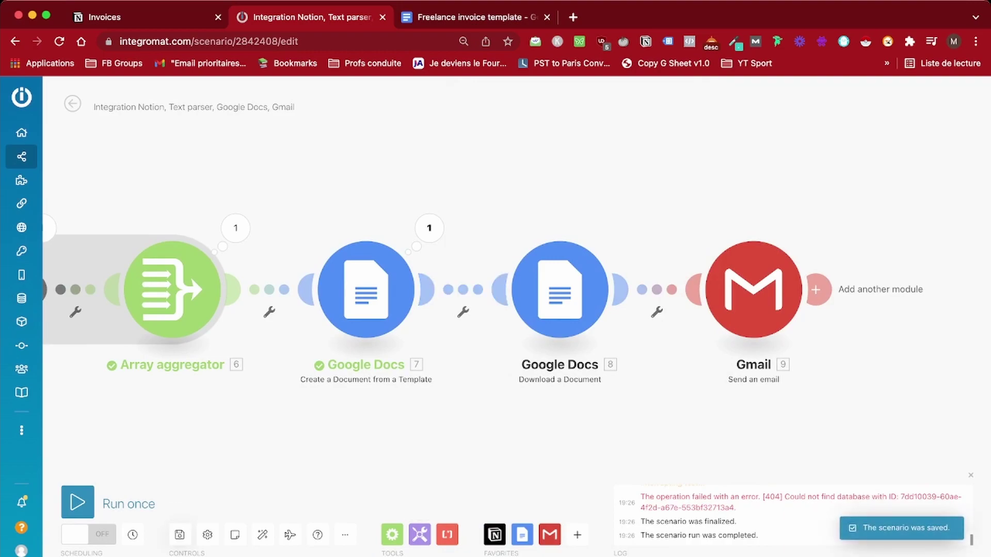
pyautogui.scroll(-3, 496, 282)
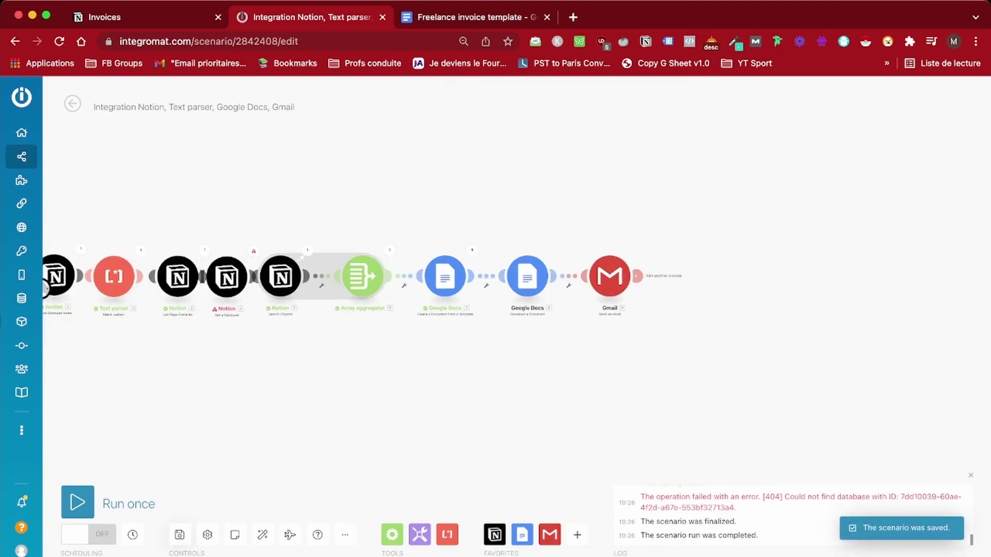
pyautogui.hscroll(-3, 496, 282)
pyautogui.scroll(2, 495, 282)
pyautogui.hscroll(3, 495, 282)
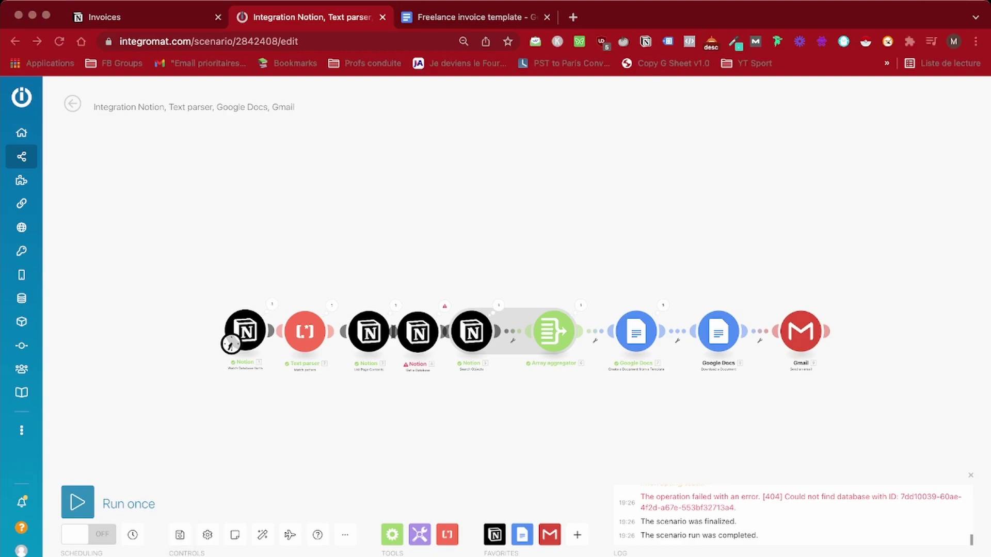
pyautogui.click(78, 502)
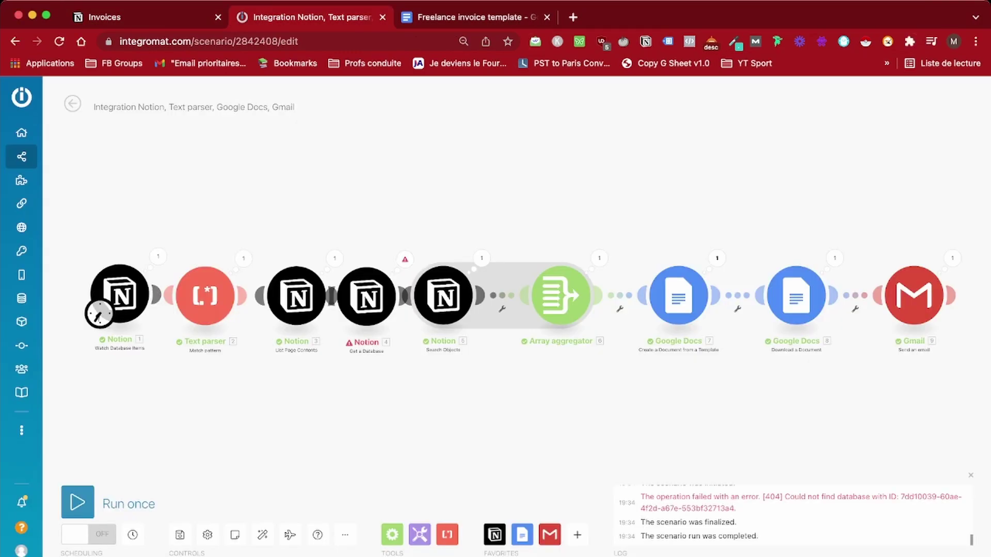
# Load the Gmail inbox in a new browser tab
pyautogui.press('super+t')
pyautogui.write('https://mail.google.com/mail/u/1/#inbox')
pyautogui.press('Return')
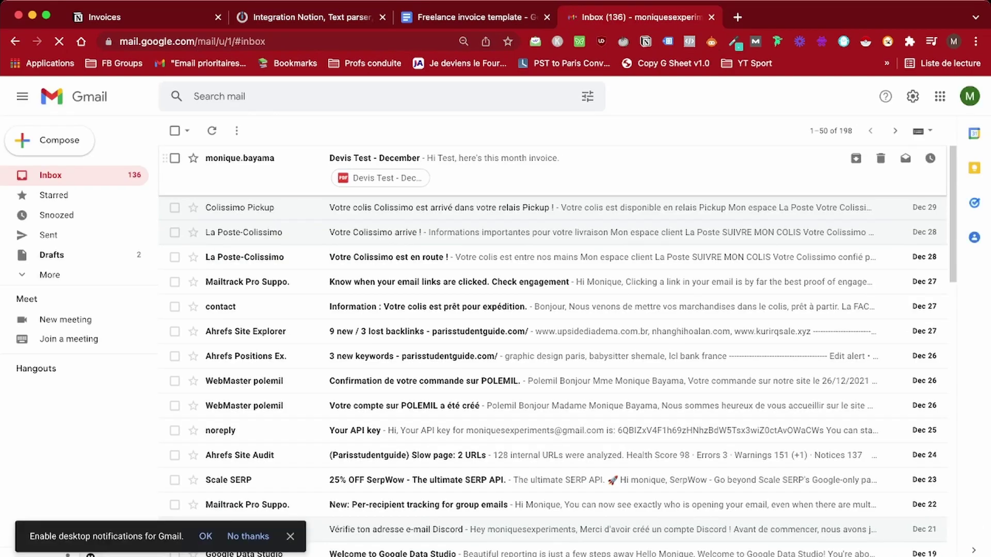
# Open the Devis Test - December email and review its PDF invoice with the $450 total
pyautogui.press('Return')
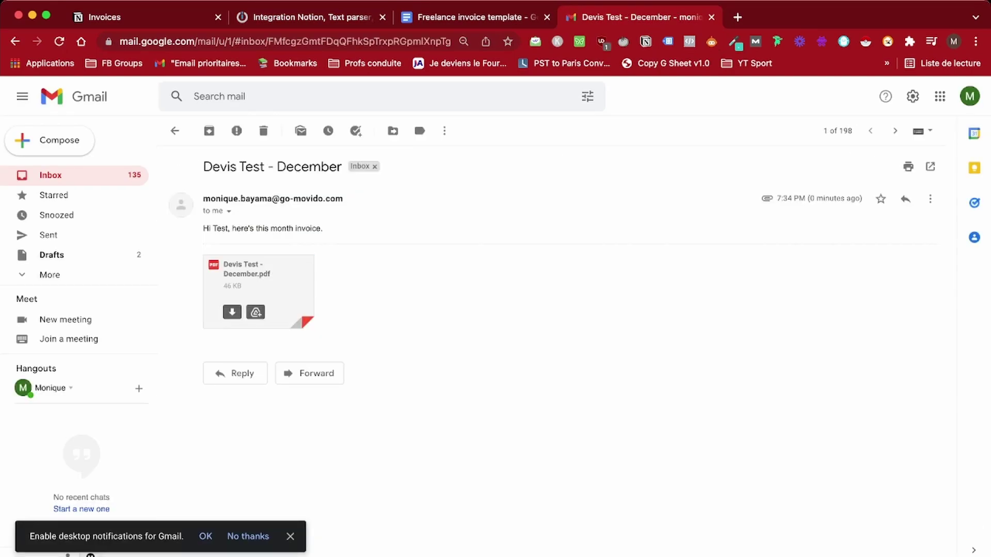
pyautogui.press('Return')
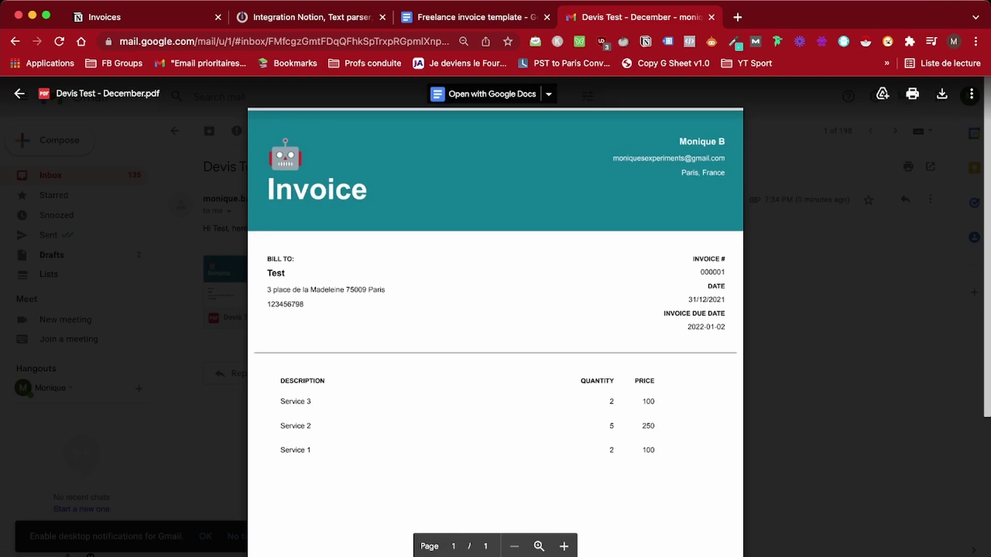
pyautogui.scroll(-3, 495, 310)
pyautogui.scroll(-4, 495, 310)
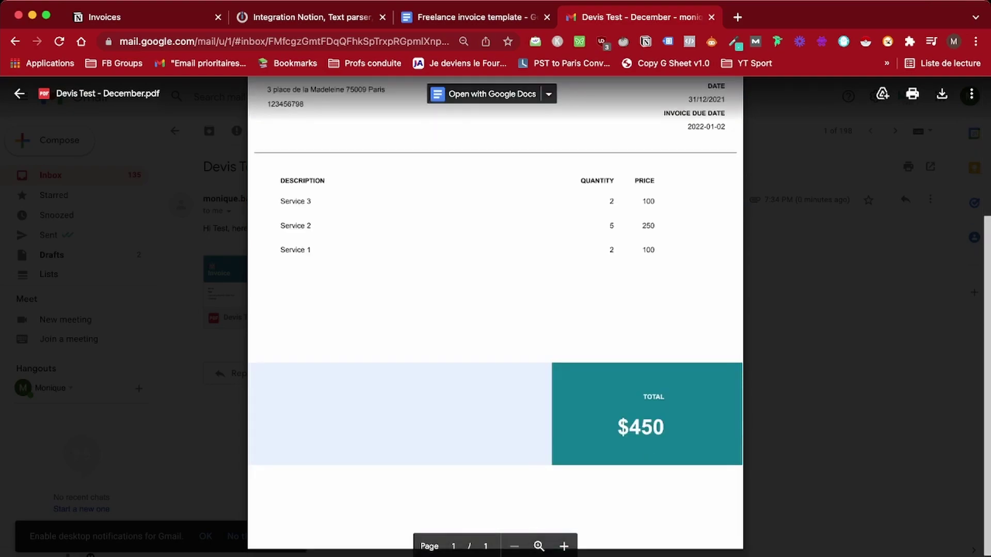
pyautogui.scroll(5, 496, 310)
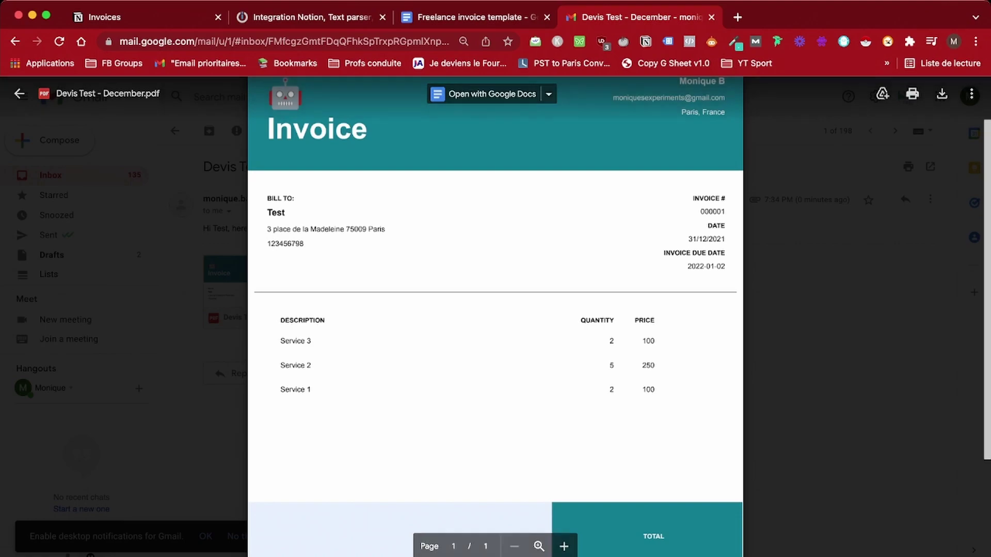
pyautogui.scroll(2, 496, 310)
pyautogui.scroll(-8, 496, 310)
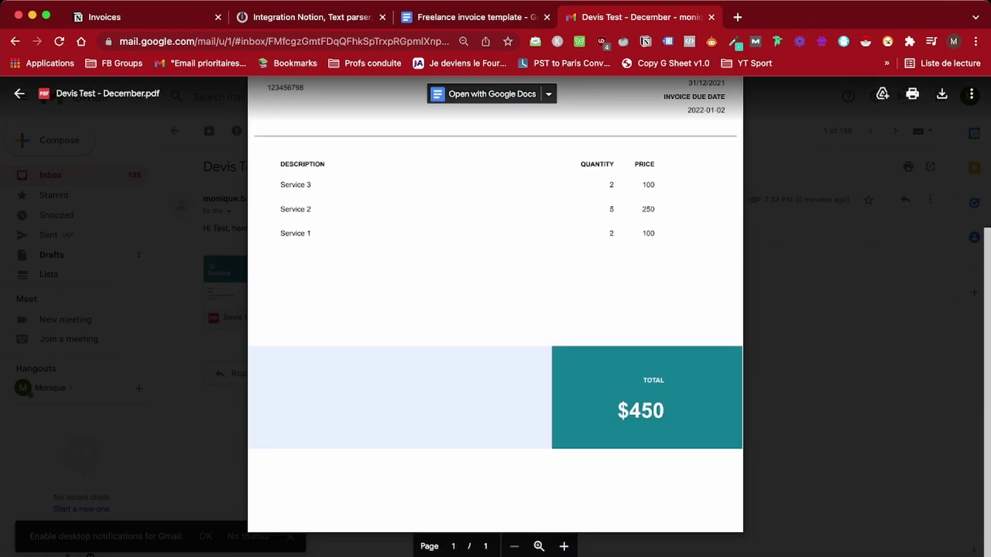